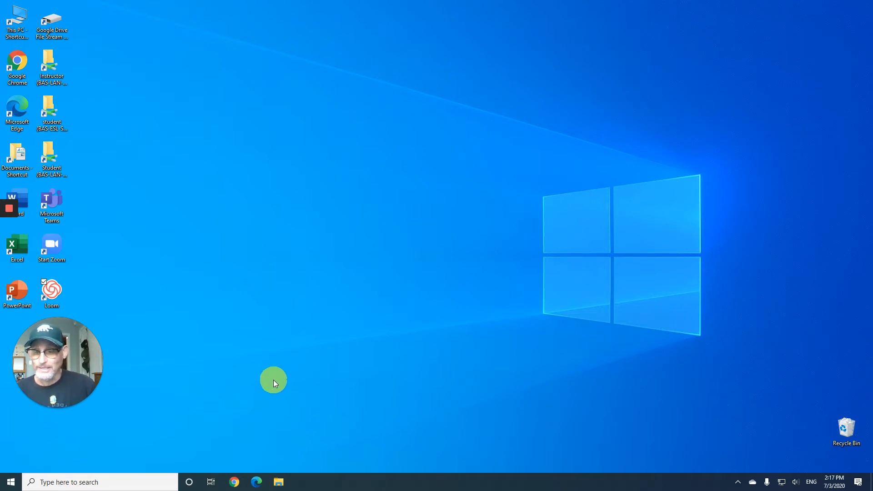
# - Go to bookshelf.vitalsource.com in Chrome and open the book Building a Foundation with Microsoft Office 2019 & 365
pyautogui.click(233, 483)
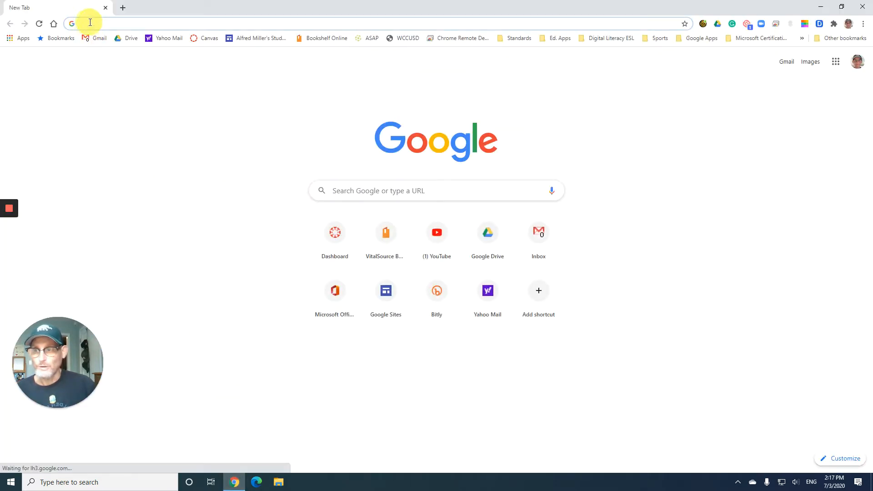
pyautogui.write('bookshelf.vitalsource.com')
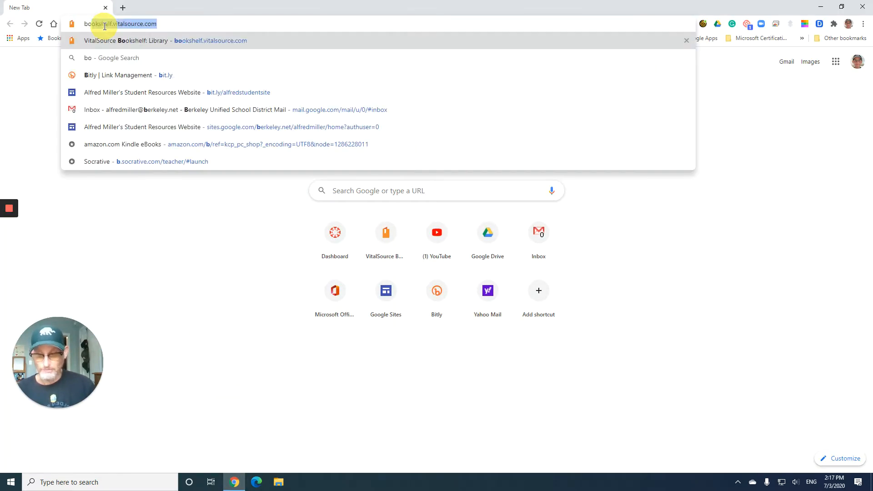
pyautogui.click(158, 24)
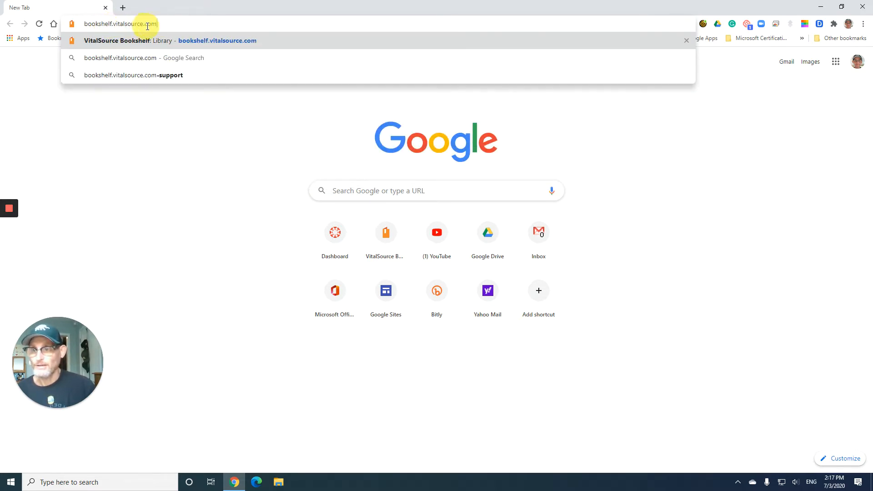
pyautogui.press('Return')
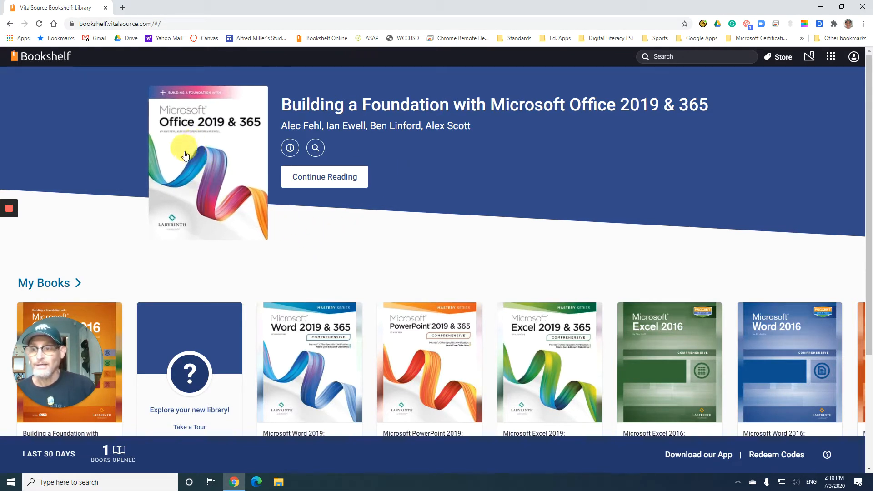
pyautogui.click(205, 165)
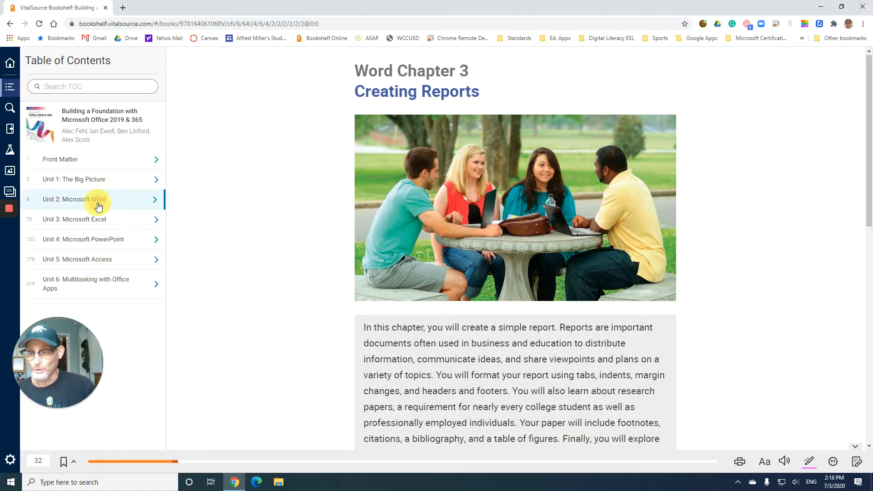
# - Open the Chapter Opener of Word Chapter 4 in Unit 2, hide the table of contents, and read the learning objectives
pyautogui.click(97, 204)
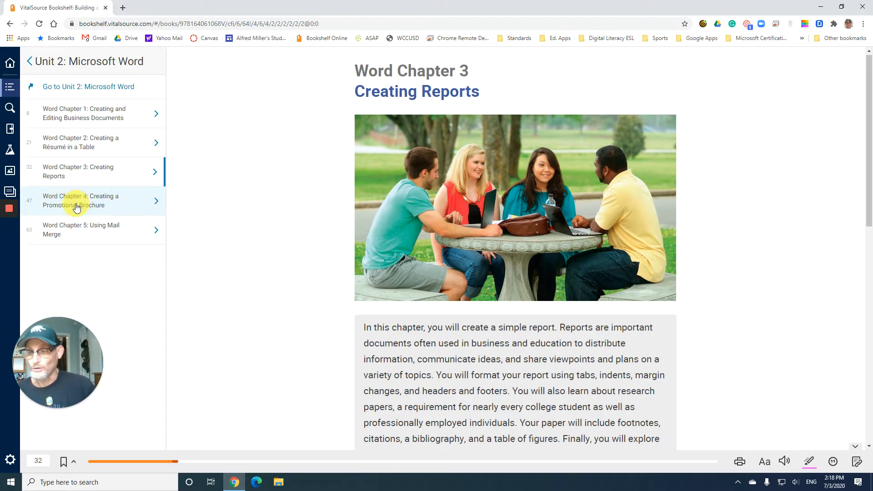
pyautogui.click(77, 206)
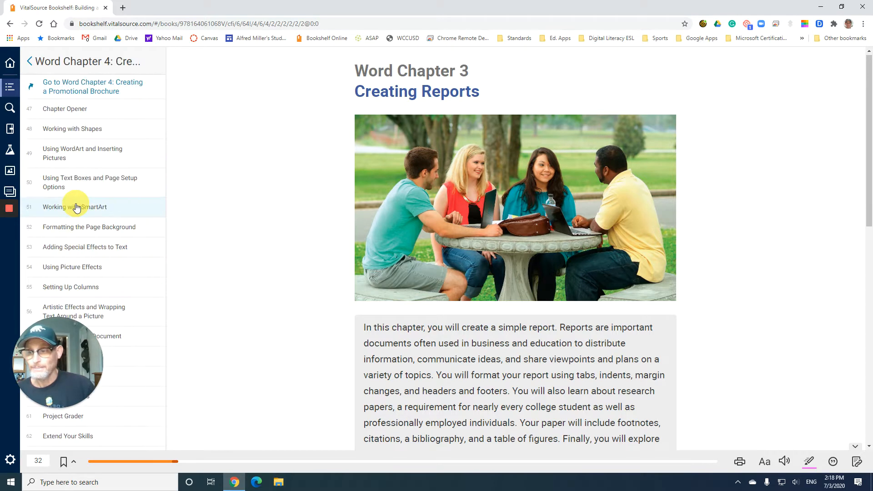
pyautogui.click(68, 112)
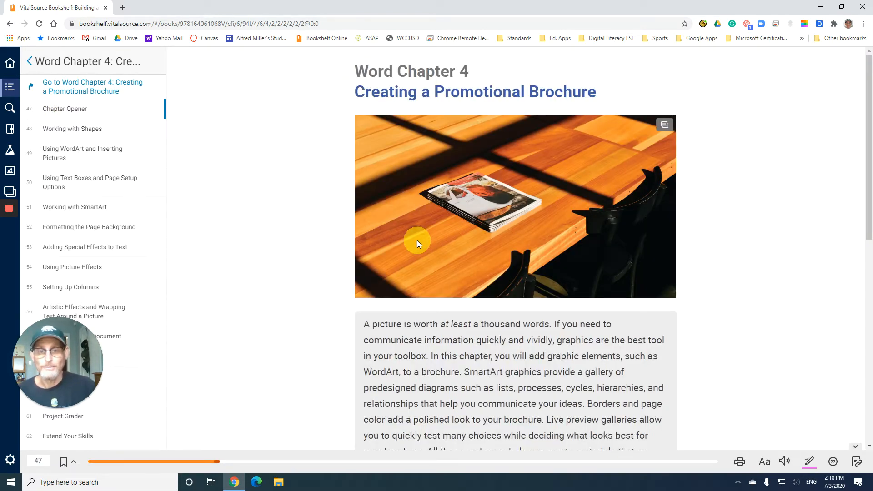
pyautogui.click(10, 91)
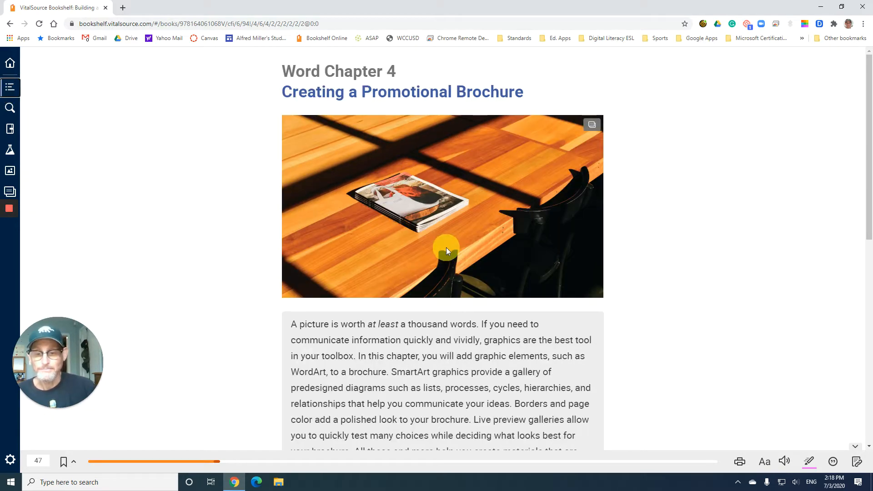
pyautogui.scroll(-2, 447, 250)
pyautogui.scroll(-5, 446, 247)
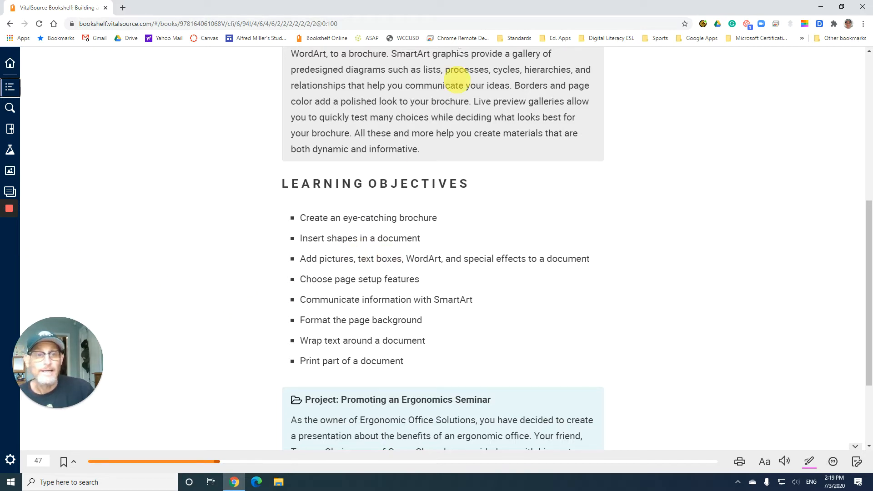
# - Dock the browser as a narrow window on the right side of the desktop and advance to the Working with Shapes section
pyautogui.doubleClick(414, 9)
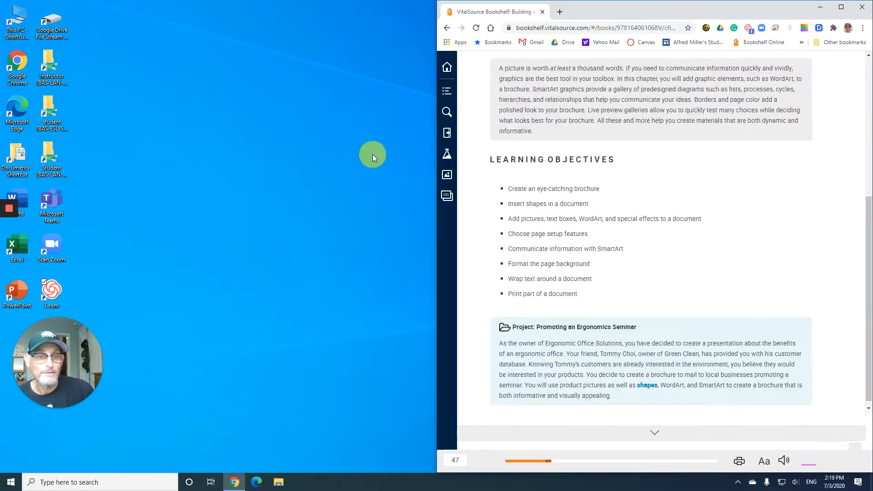
pyautogui.click(9, 231)
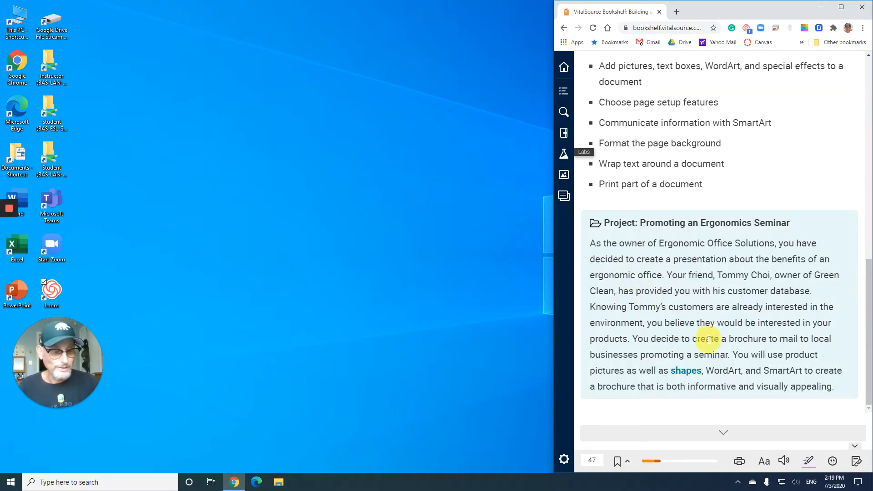
pyautogui.click(725, 433)
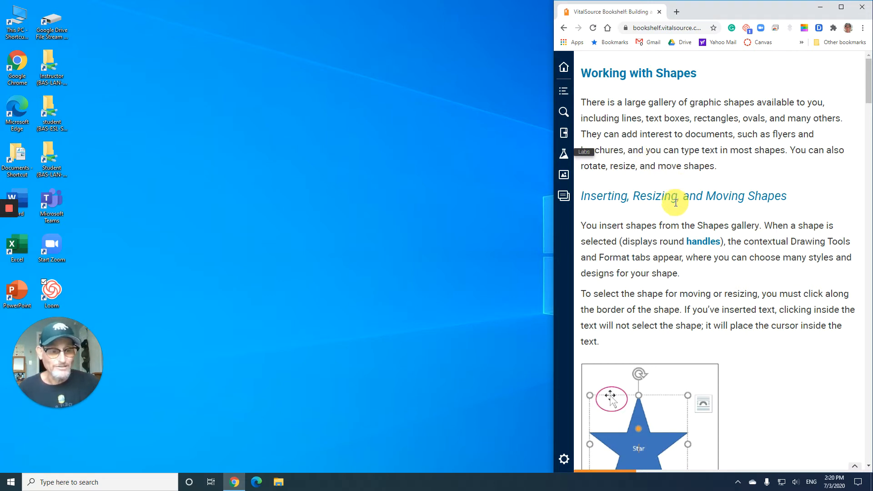
# - Read the section on inserting, resizing and moving shapes through to the first instructions of exercise W4-D1
pyautogui.scroll(-3, 676, 202)
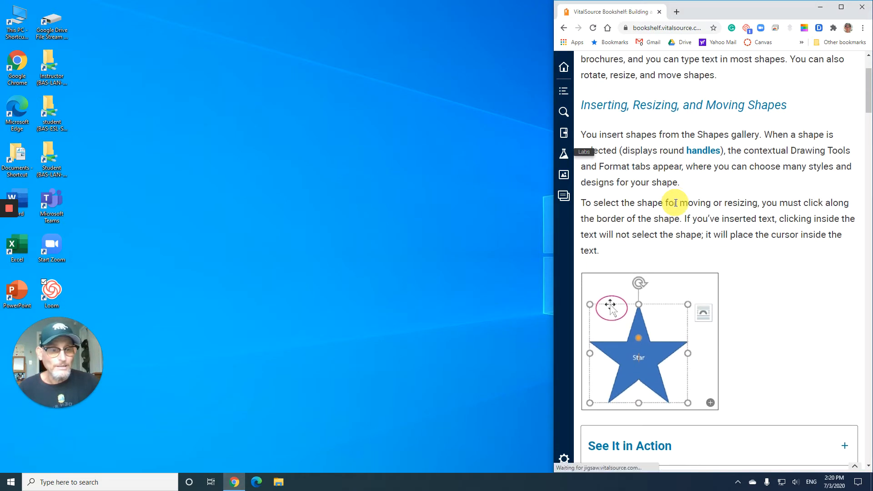
pyautogui.scroll(-1, 675, 203)
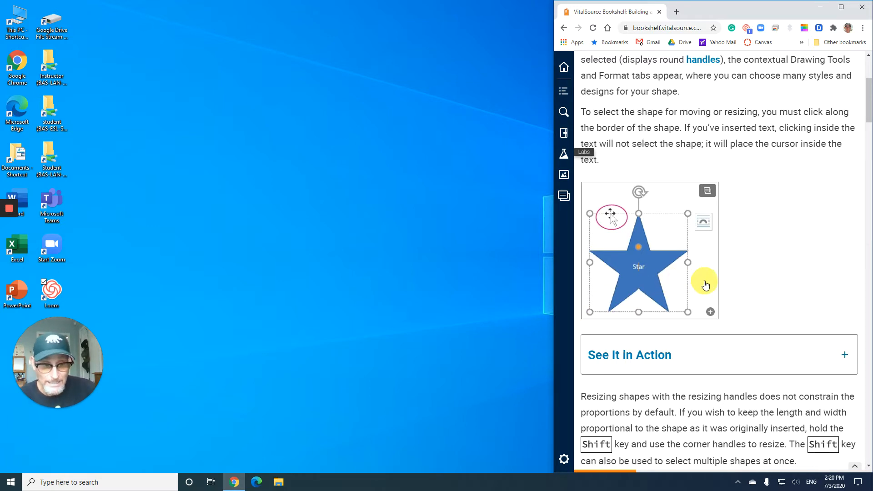
pyautogui.scroll(-5, 706, 285)
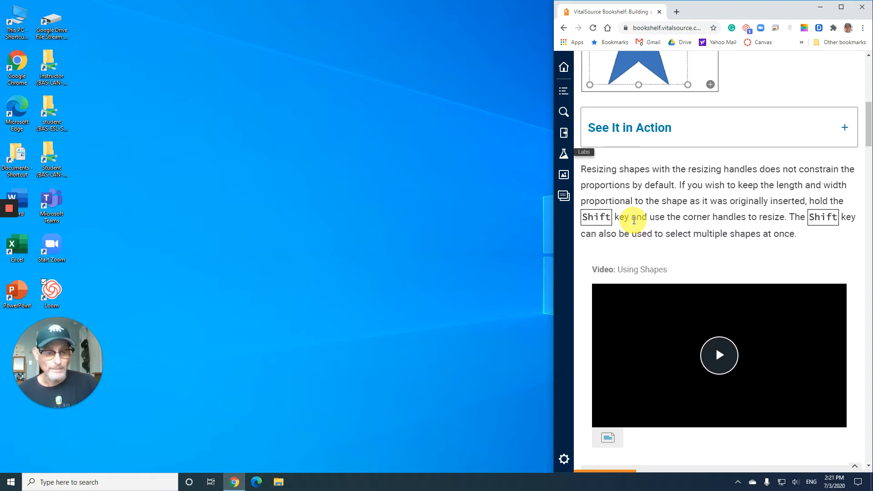
pyautogui.scroll(-7, 634, 221)
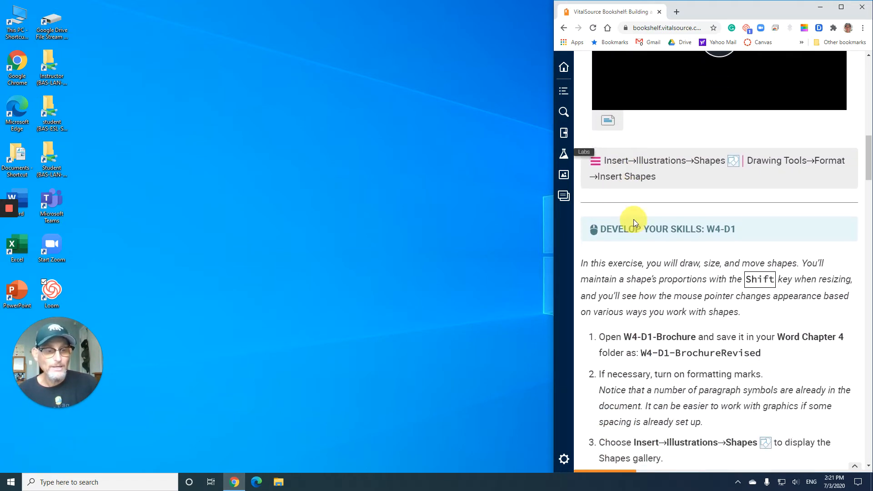
pyautogui.scroll(1, 634, 219)
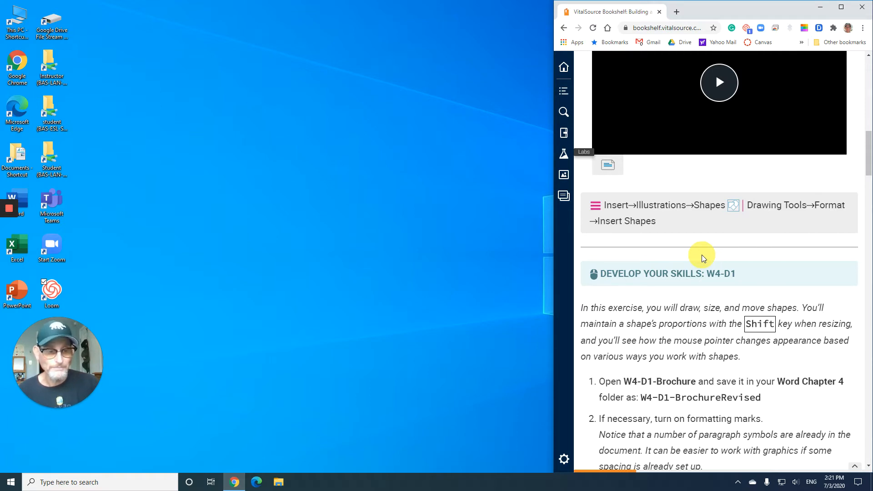
pyautogui.scroll(-4, 702, 255)
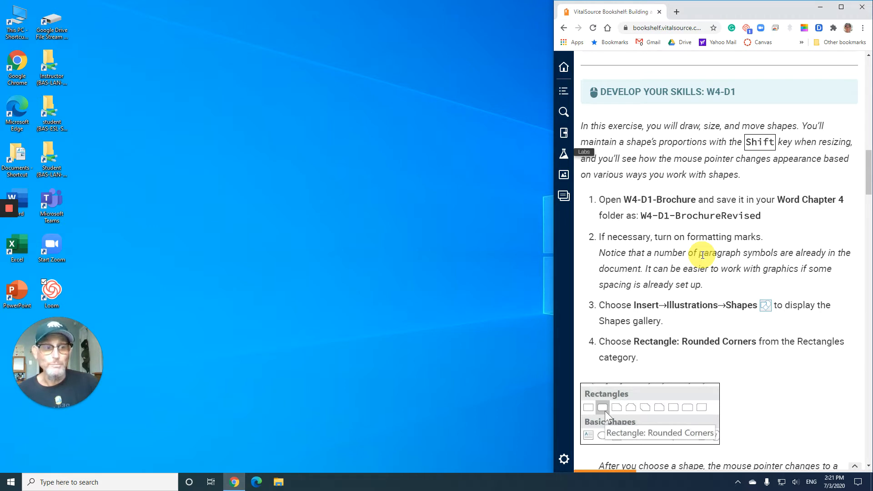
pyautogui.scroll(-2, 703, 255)
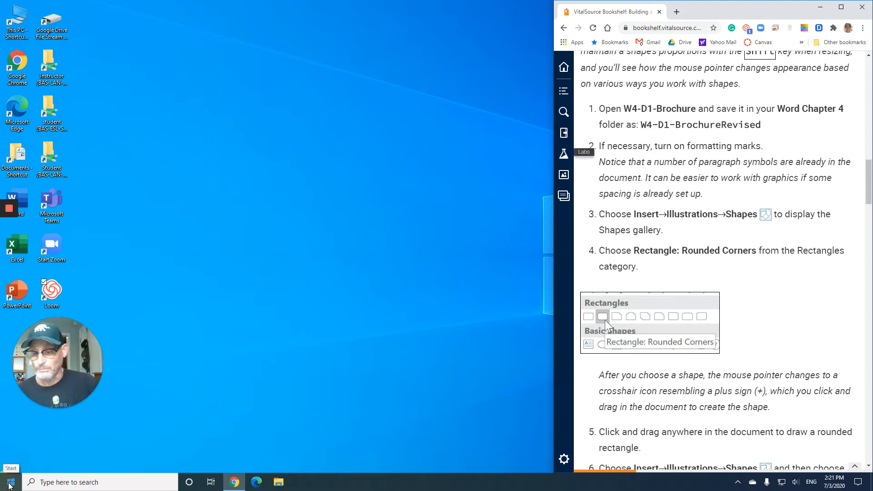
# - Launch Word from the list of installed programs
pyautogui.click(10, 483)
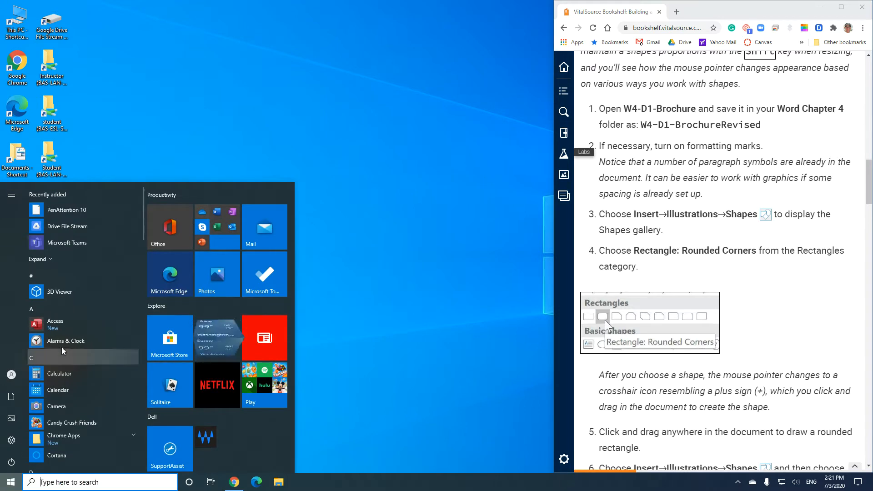
pyautogui.scroll(-10, 63, 349)
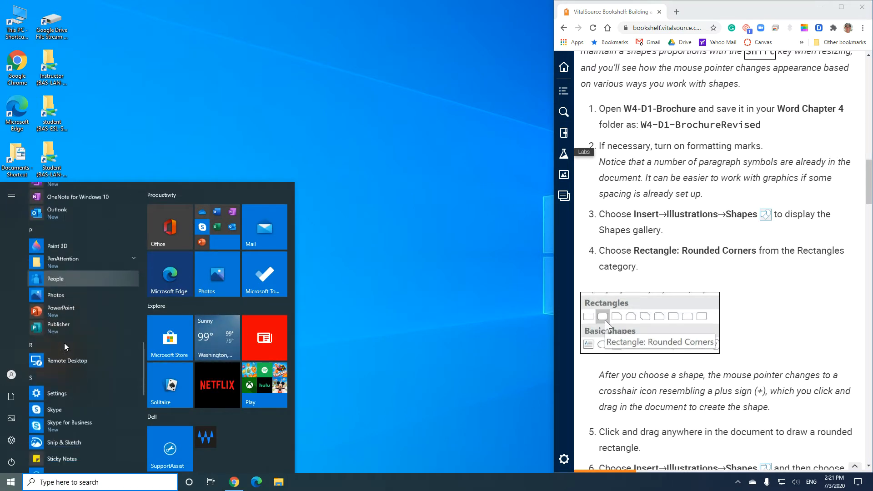
pyautogui.scroll(-8, 66, 347)
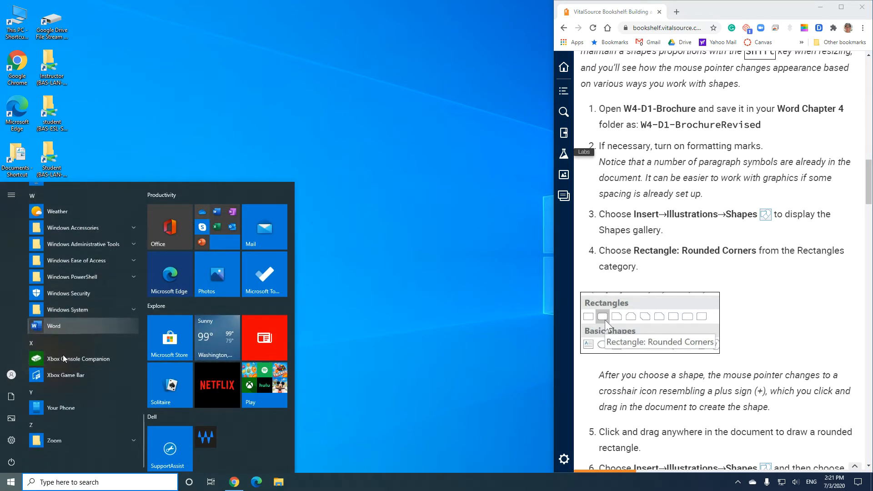
pyautogui.click(69, 327)
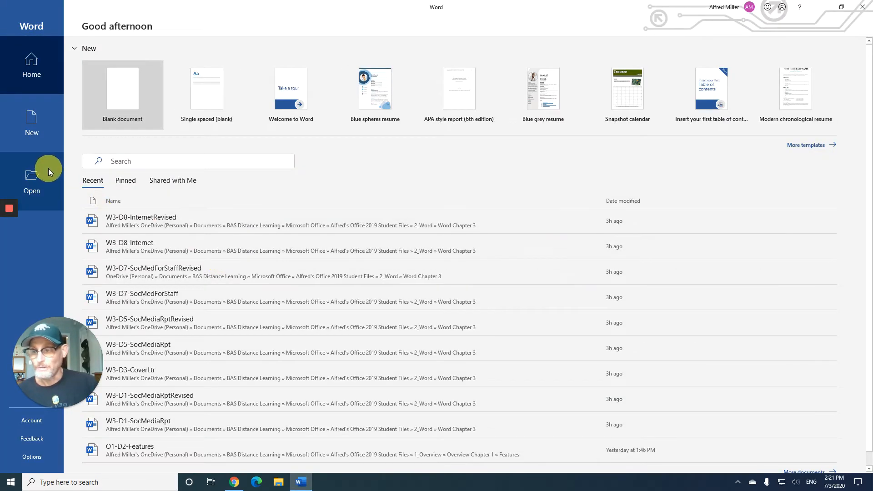
# - Browse through BAS Distance Learning, Microsoft Office, the instructor's Office 2019 student files and 2_Word to Word Chapter 4, and open W4-D1-Brochure
pyautogui.click(37, 175)
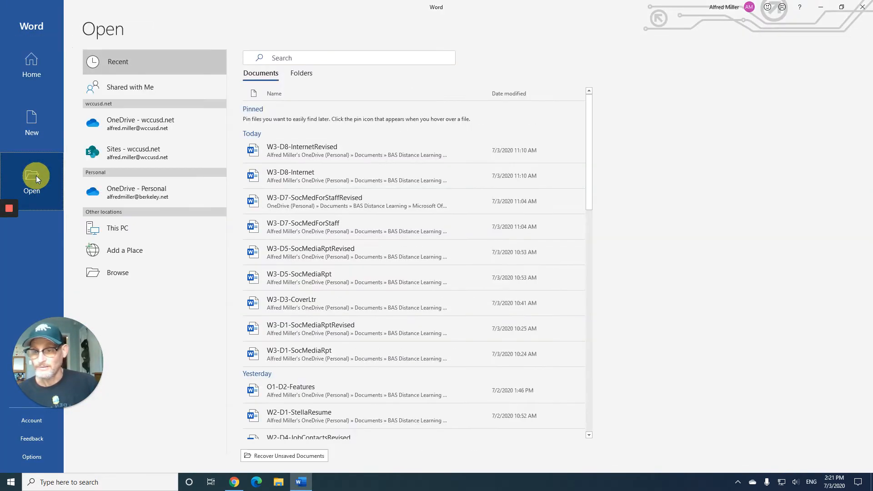
pyautogui.click(122, 272)
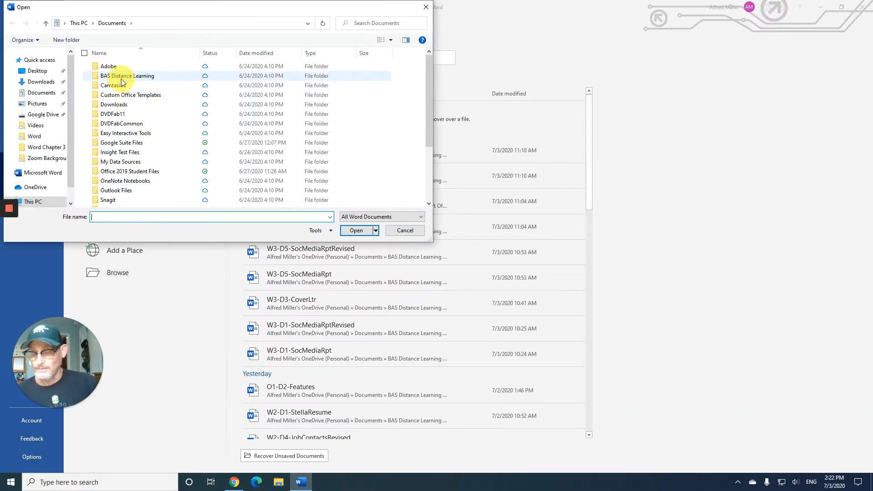
pyautogui.moveTo(141, 8); pyautogui.dragTo(161, 15)
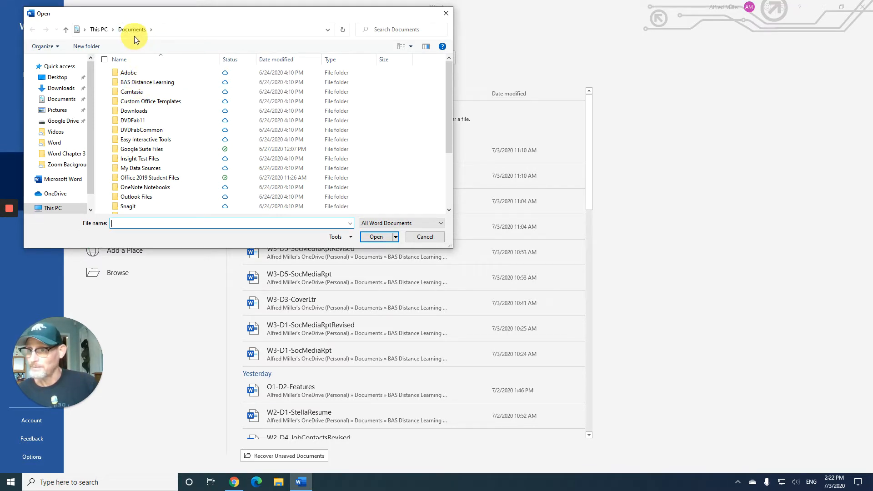
pyautogui.doubleClick(156, 83)
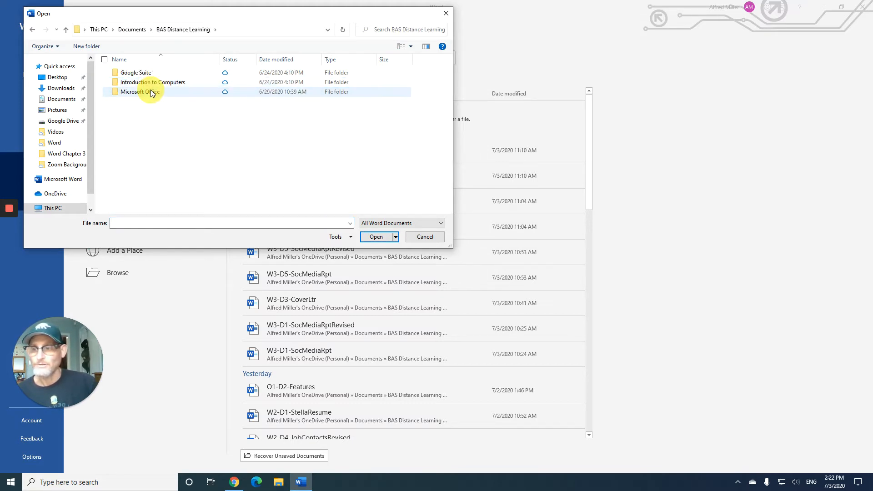
pyautogui.doubleClick(151, 90)
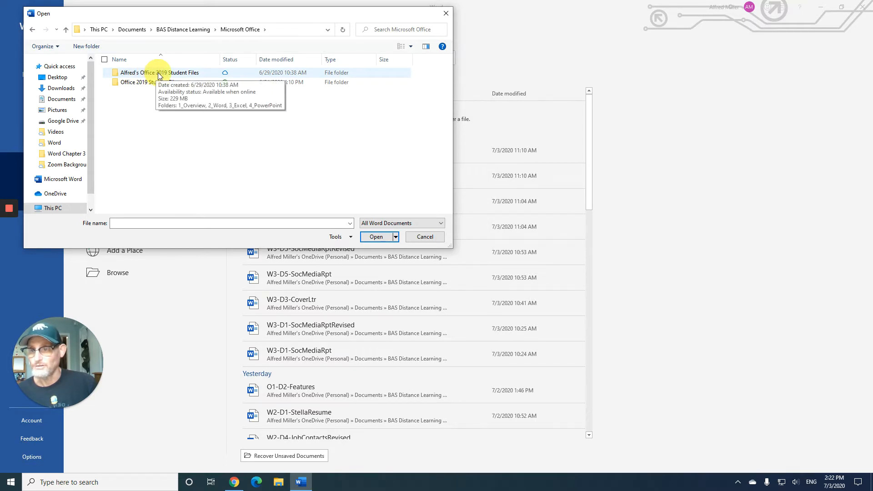
pyautogui.doubleClick(158, 72)
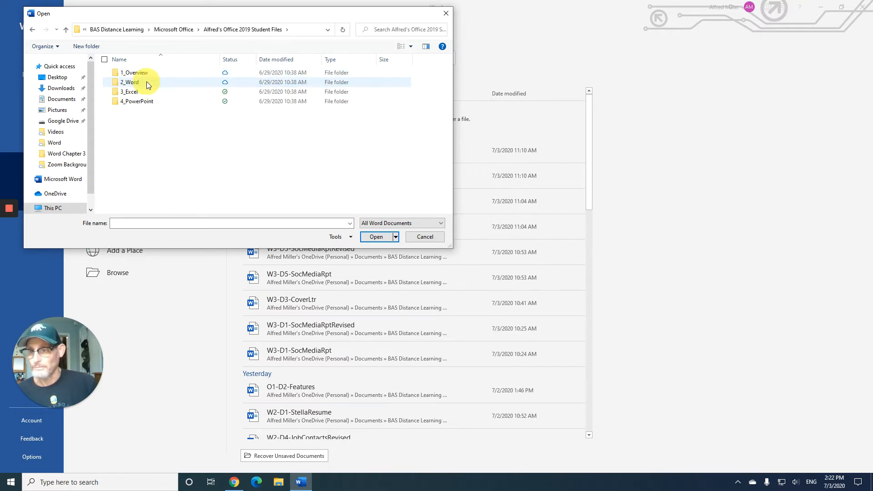
pyautogui.doubleClick(147, 82)
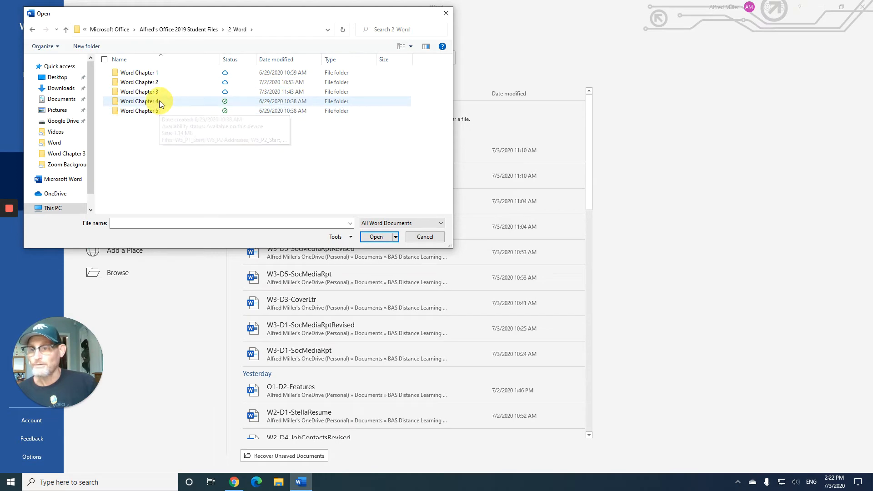
pyautogui.doubleClick(159, 101)
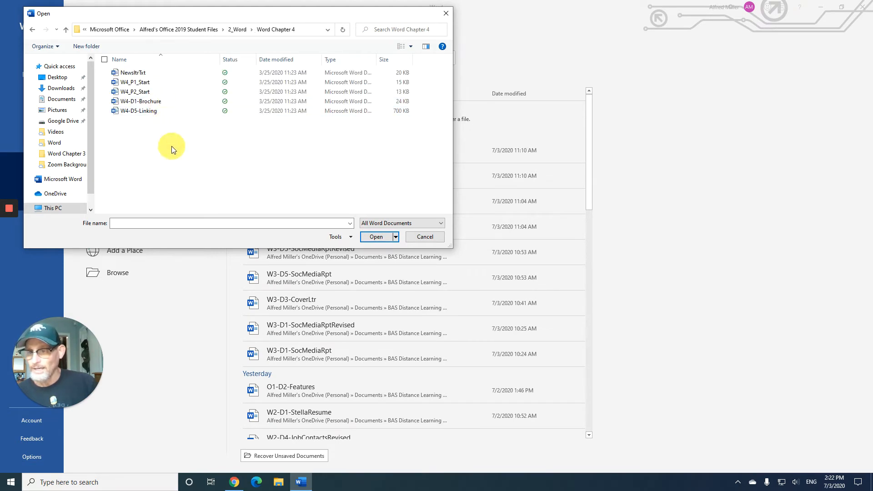
pyautogui.doubleClick(138, 103)
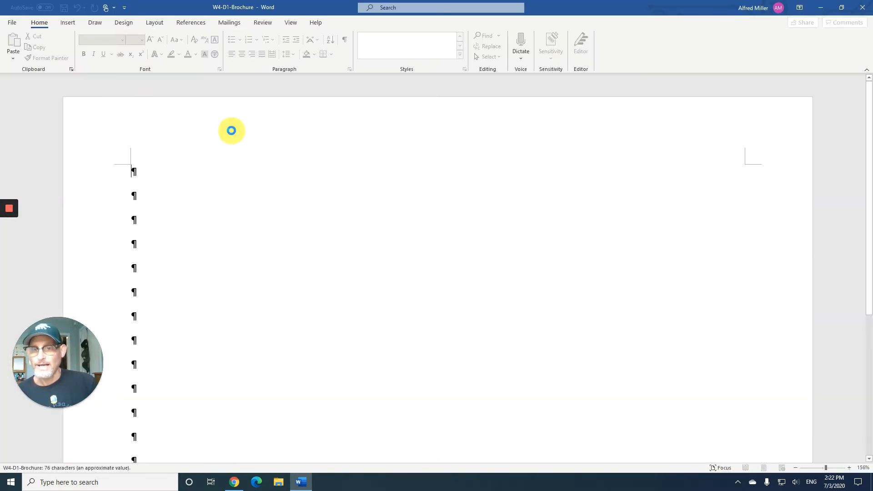
# - Dock the Word window beside the textbook so the brochure document fills the remaining screen space
pyautogui.doubleClick(590, 6)
pyautogui.moveTo(560, 7); pyautogui.dragTo(1, 91)
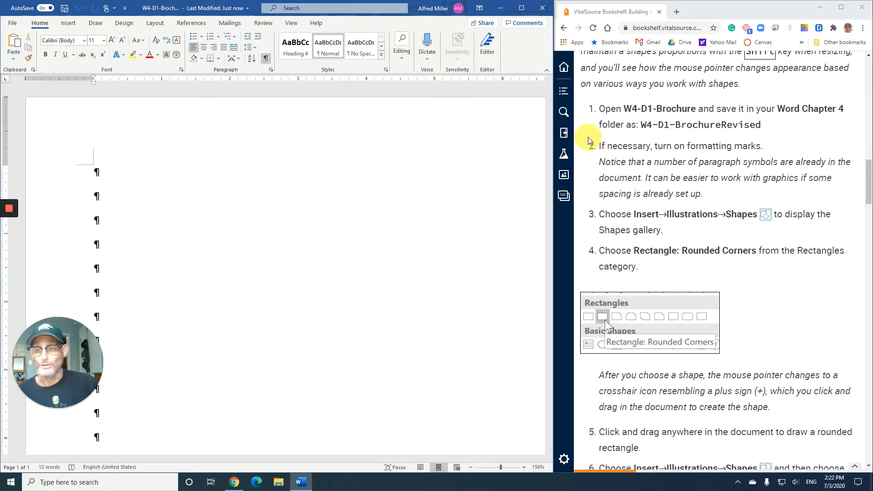
# - Save a copy of the brochure as W4-D1-BrochureRevised in the same Word Chapter 4 folder
pyautogui.click(13, 24)
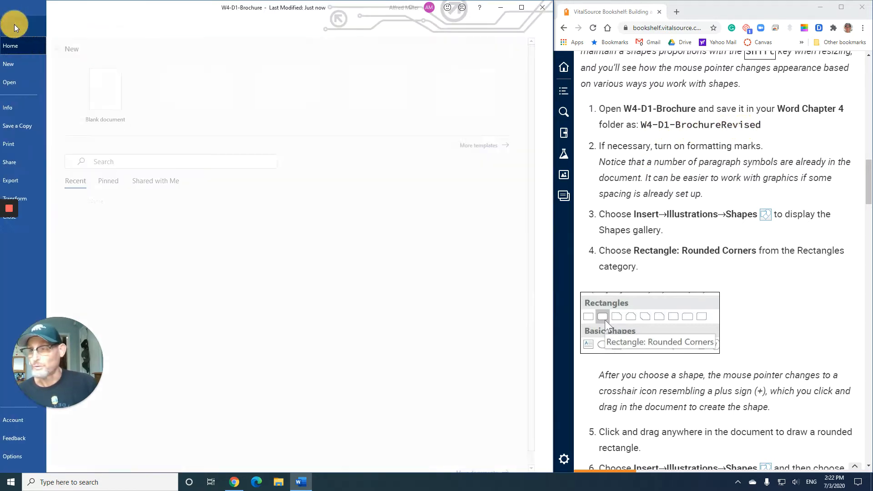
pyautogui.click(18, 124)
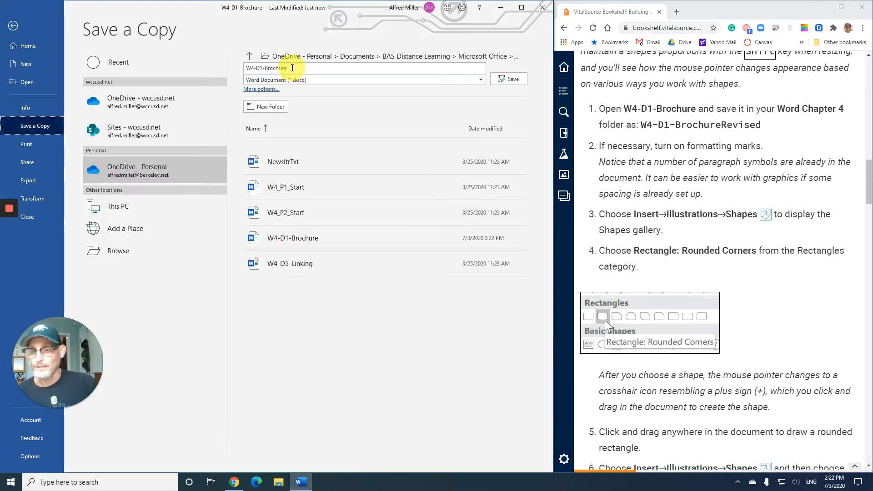
pyautogui.click(293, 67)
pyautogui.click(292, 68)
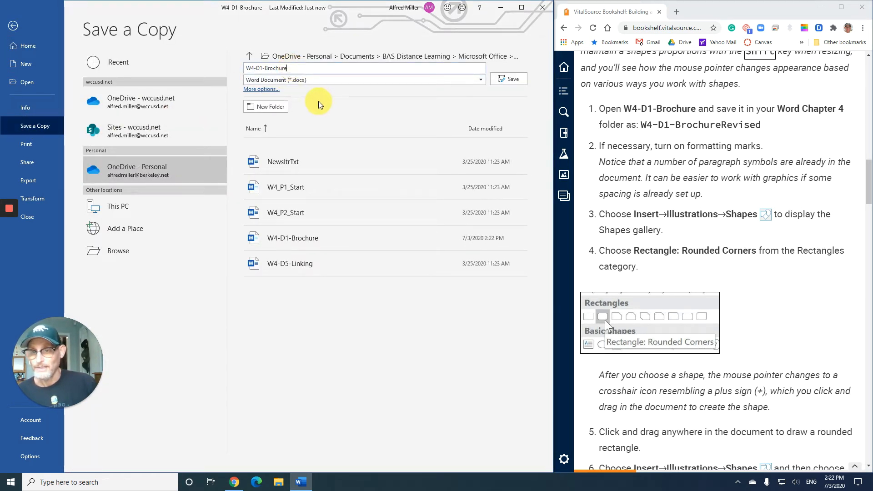
pyautogui.write('Revised')
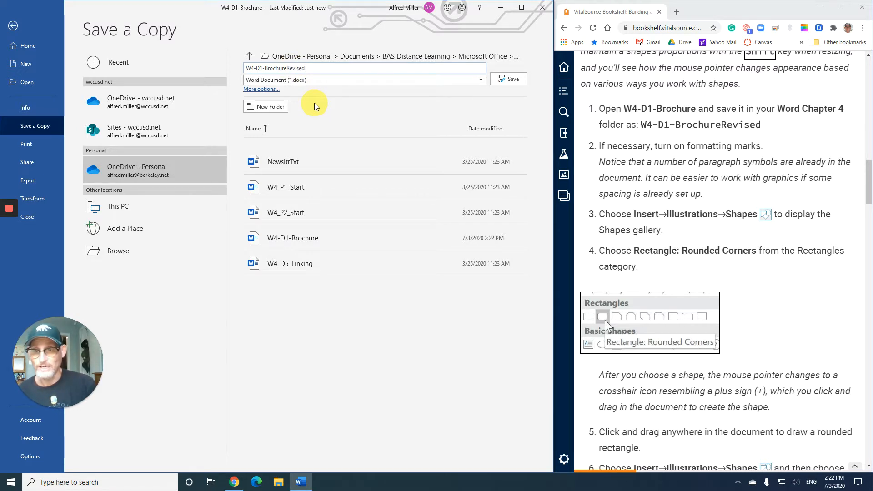
pyautogui.click(513, 79)
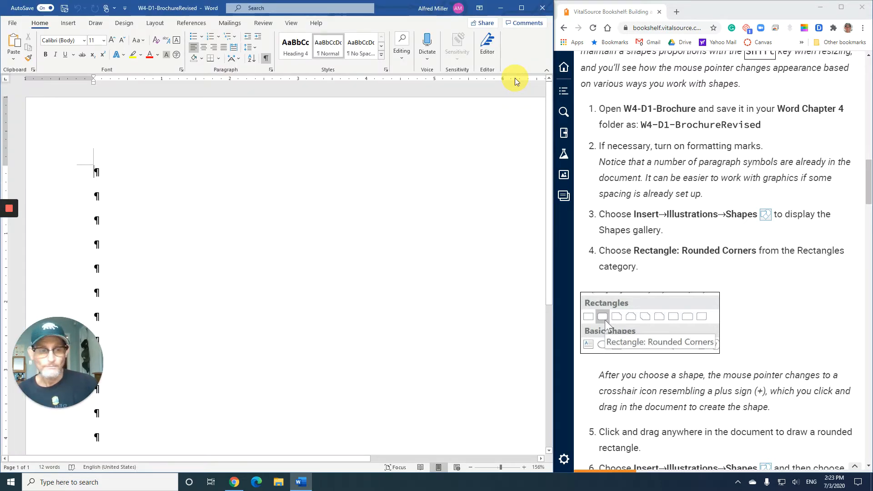
# - Set the brochure's zoom to 120% so the full page width and the event table fit in the window
pyautogui.click(472, 467)
pyautogui.click(471, 468)
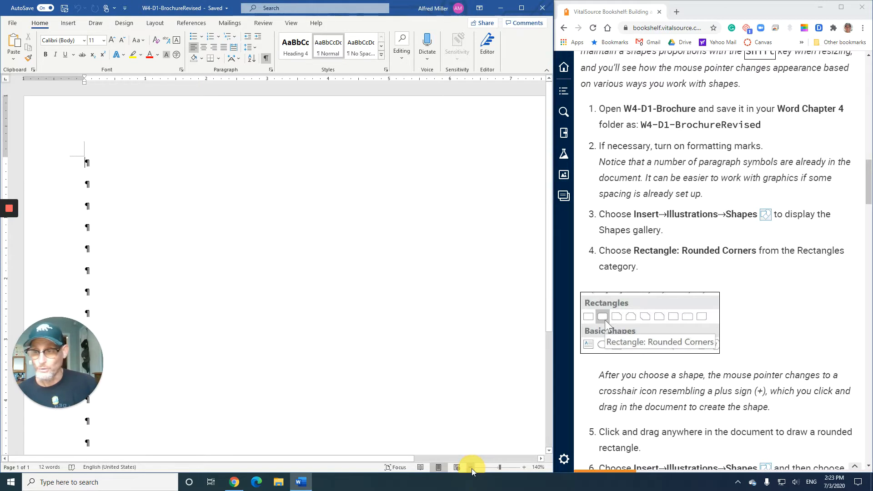
pyautogui.click(471, 468)
pyautogui.click(471, 468)
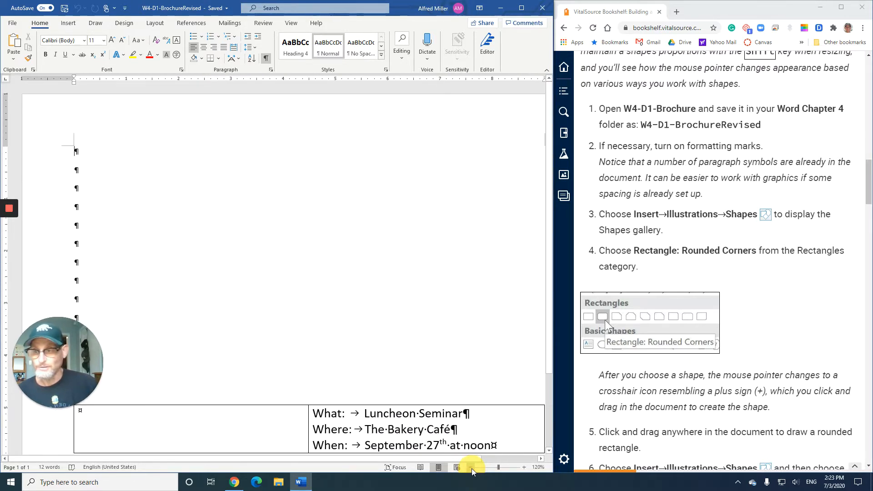
pyautogui.click(471, 468)
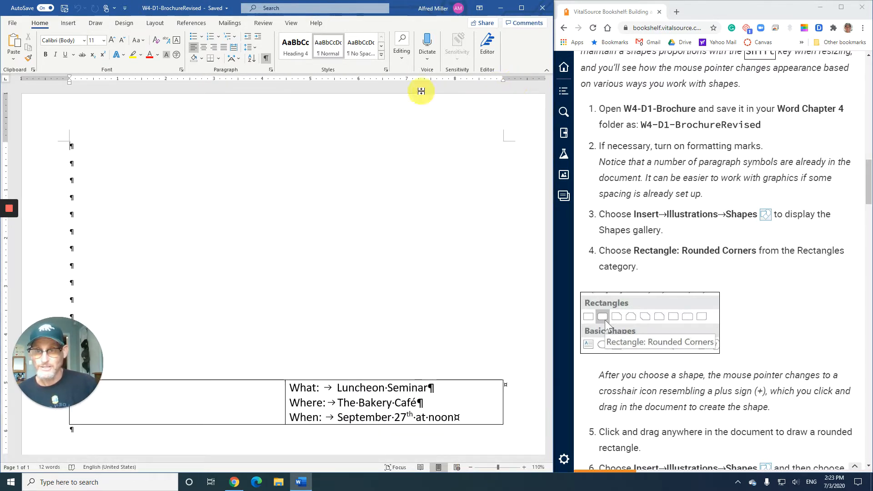
pyautogui.click(524, 468)
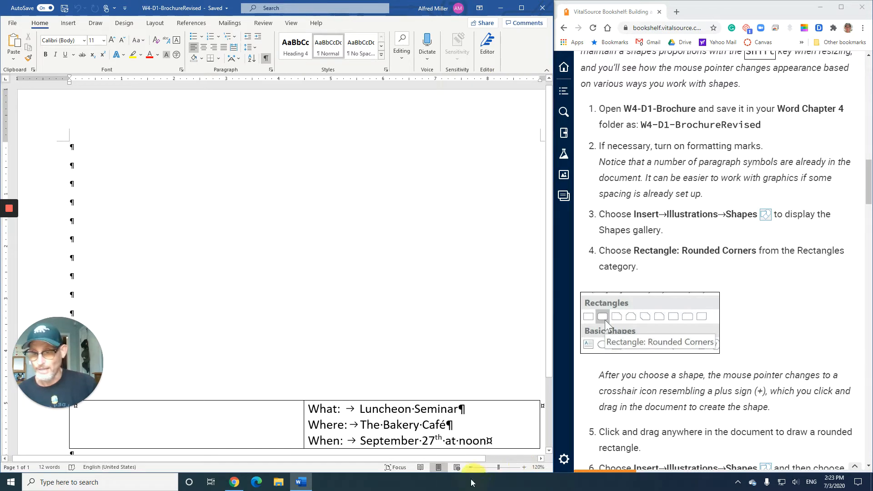
pyautogui.moveTo(425, 458); pyautogui.dragTo(449, 462)
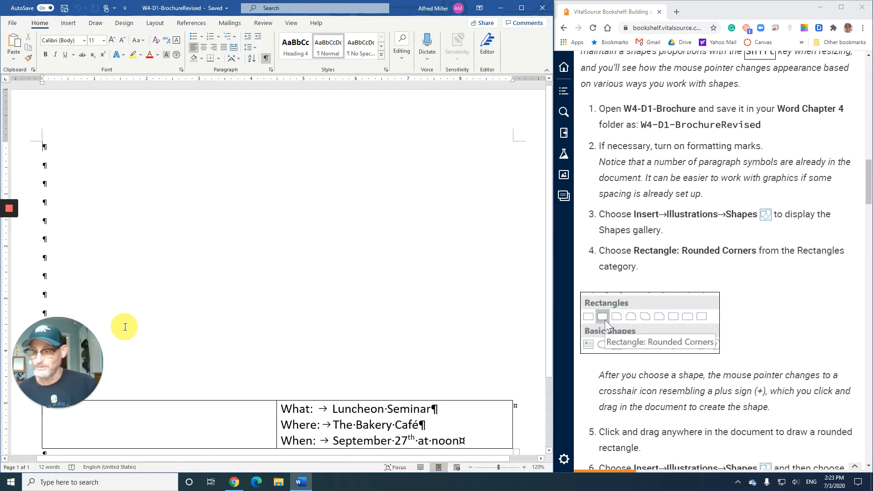
pyautogui.moveTo(80, 347); pyautogui.dragTo(44, 392)
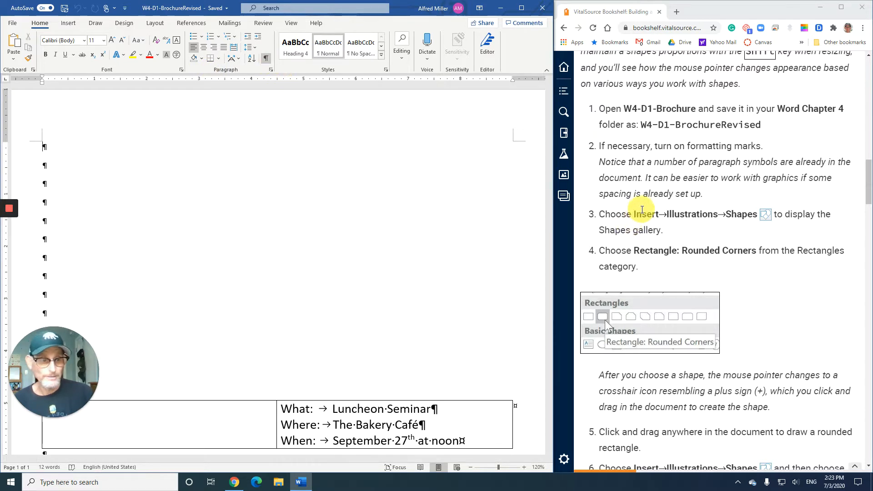
# - Draw a Rectangle: Rounded Corners shape about 1.79" high and 5.98" wide from the page's upper-left margin corner
pyautogui.scroll(-2, 639, 209)
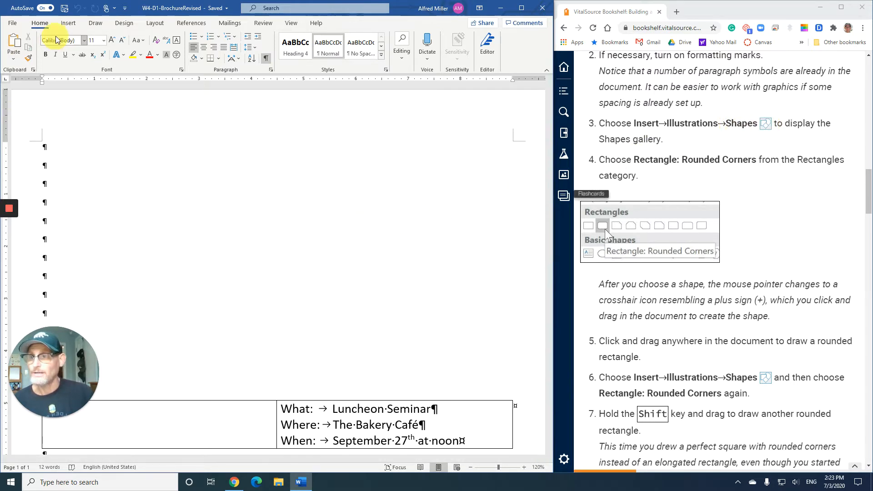
pyautogui.click(69, 24)
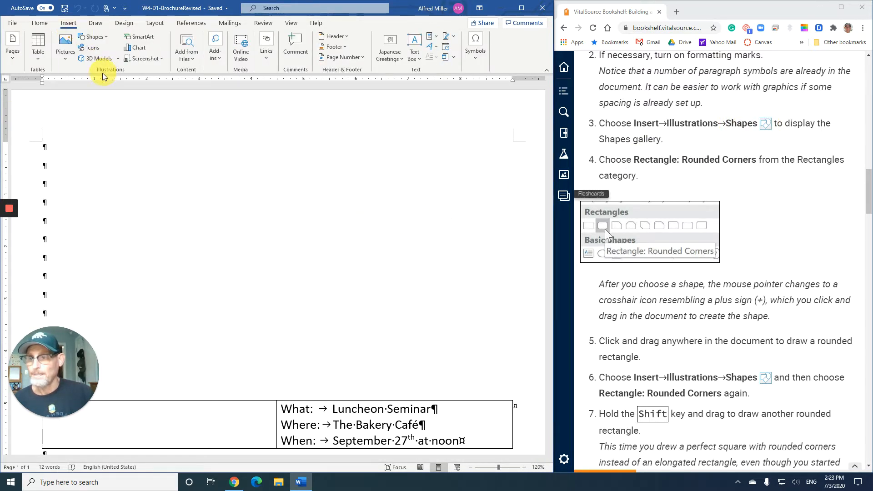
pyautogui.click(107, 37)
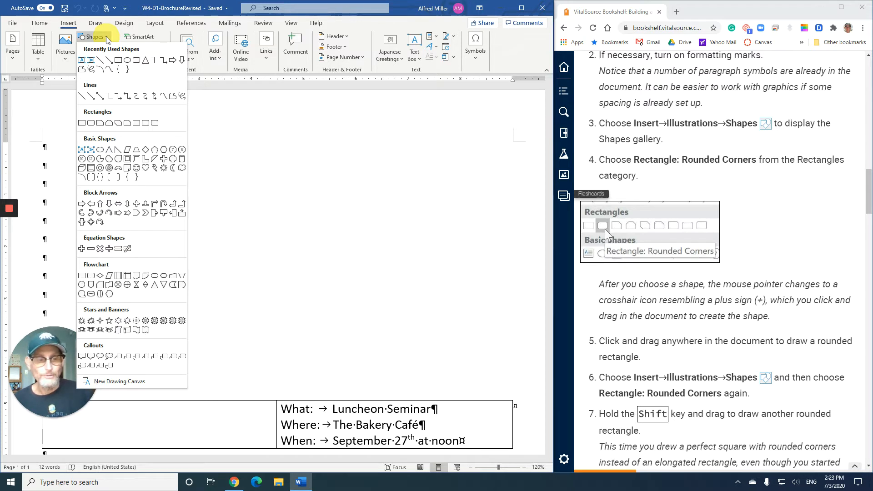
pyautogui.click(91, 122)
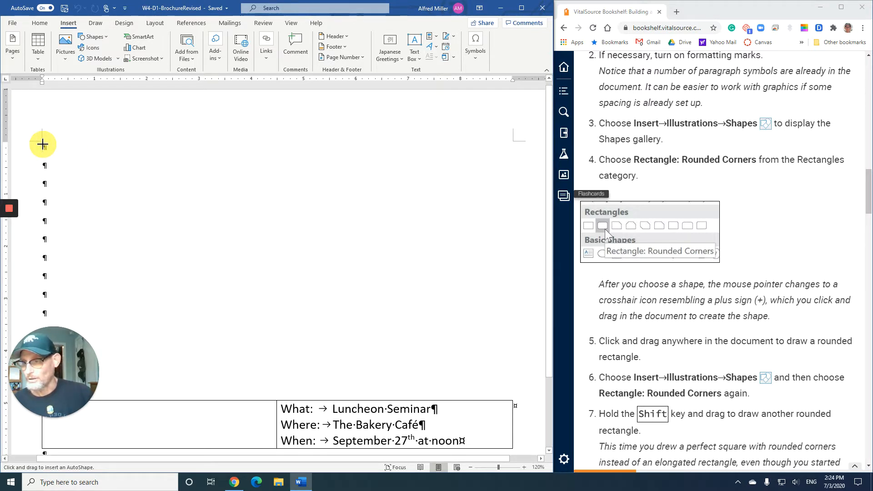
pyautogui.moveTo(42, 144); pyautogui.dragTo(356, 238)
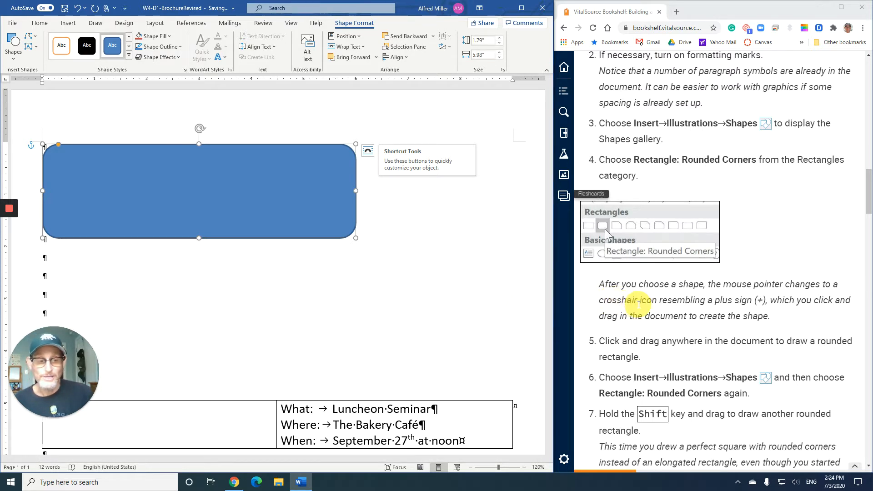
# - Draw a second Rectangle: Rounded Corners shape as a perfect square of about 3.24", overlapping the first rectangle's lower-right part
pyautogui.scroll(-3, 641, 304)
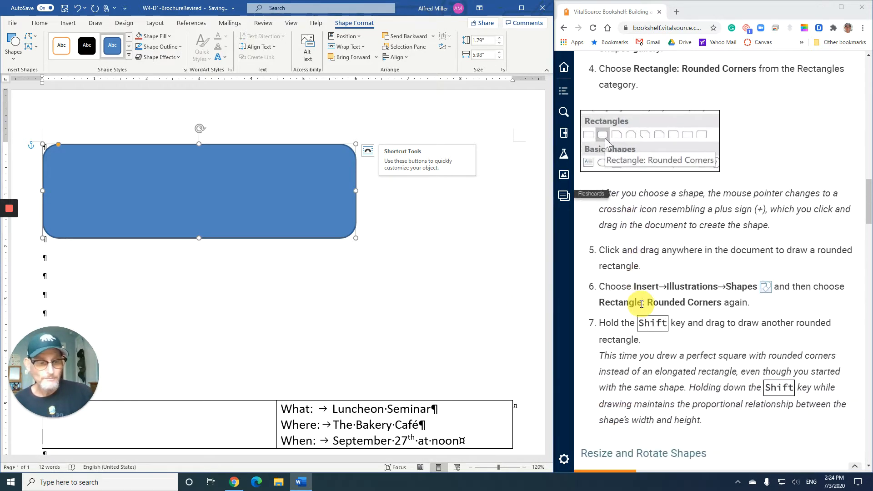
pyautogui.scroll(-1, 641, 303)
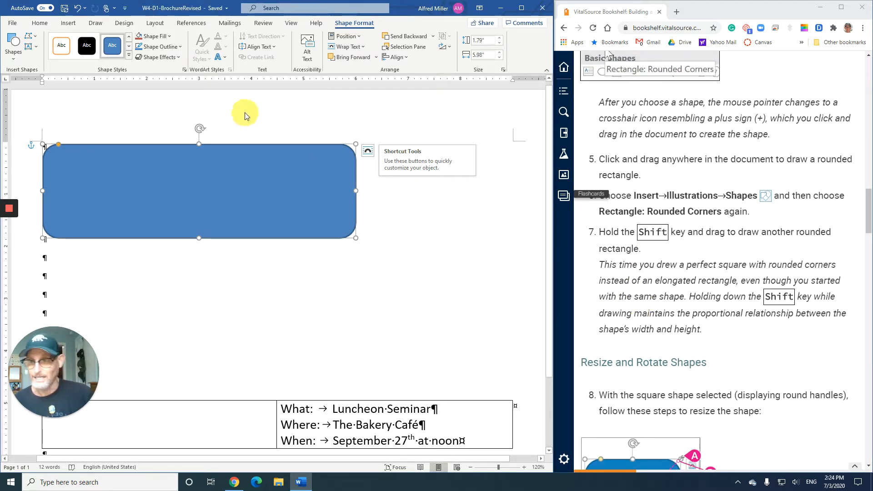
pyautogui.click(71, 29)
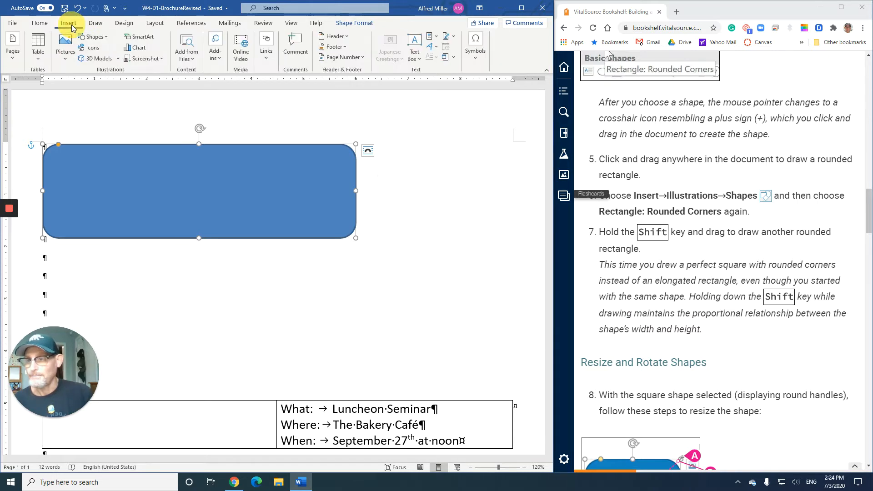
pyautogui.click(93, 36)
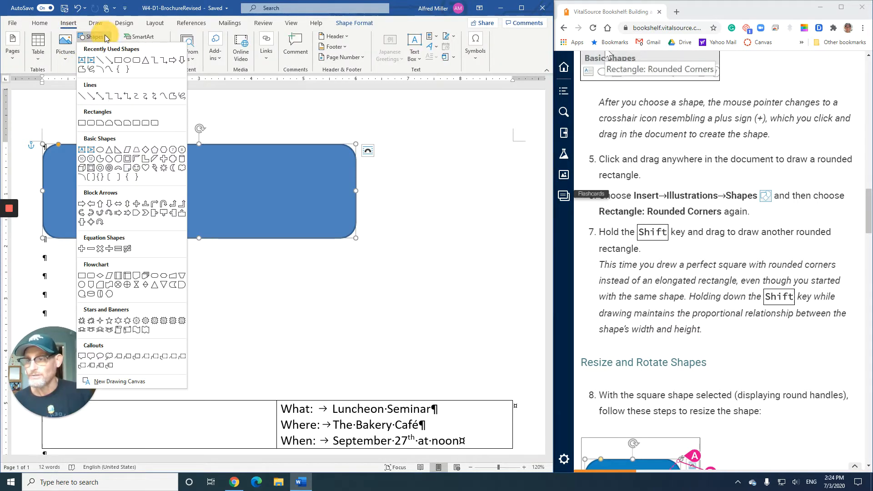
pyautogui.click(91, 123)
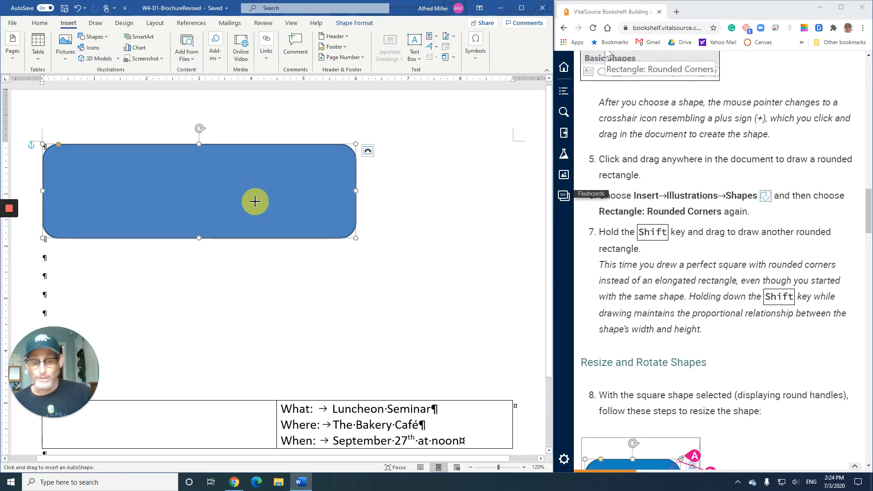
pyautogui.moveTo(235, 172); pyautogui.dragTo(405, 334)
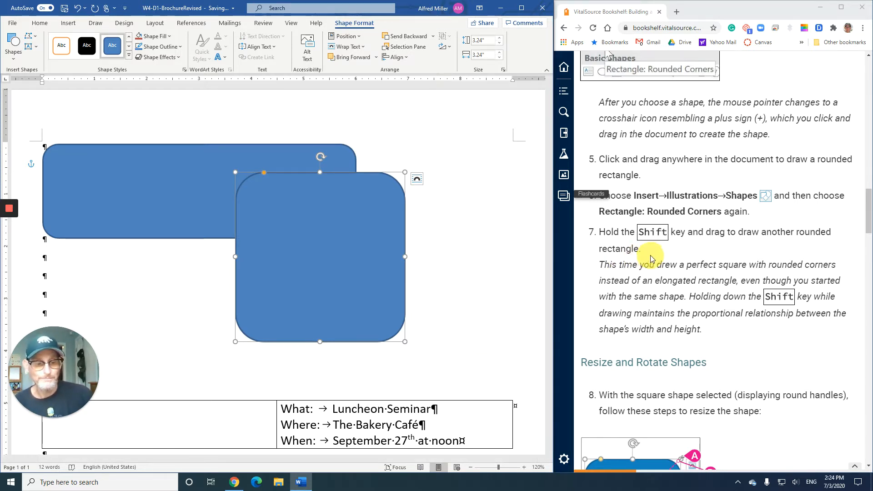
# - Shrink the rounded square proportionally from its top-right corner to about 1.82", and narrow only its width to about 1.06"
pyautogui.scroll(-3, 653, 260)
pyautogui.scroll(-1, 653, 260)
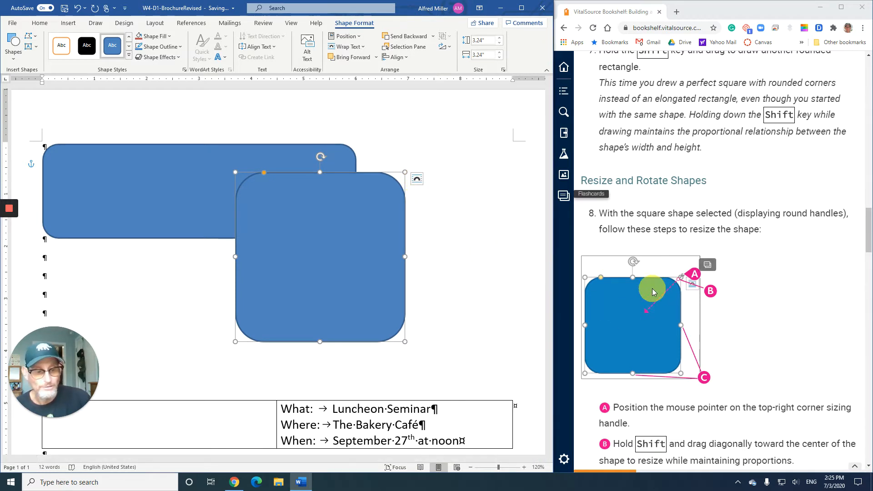
pyautogui.scroll(-3, 653, 291)
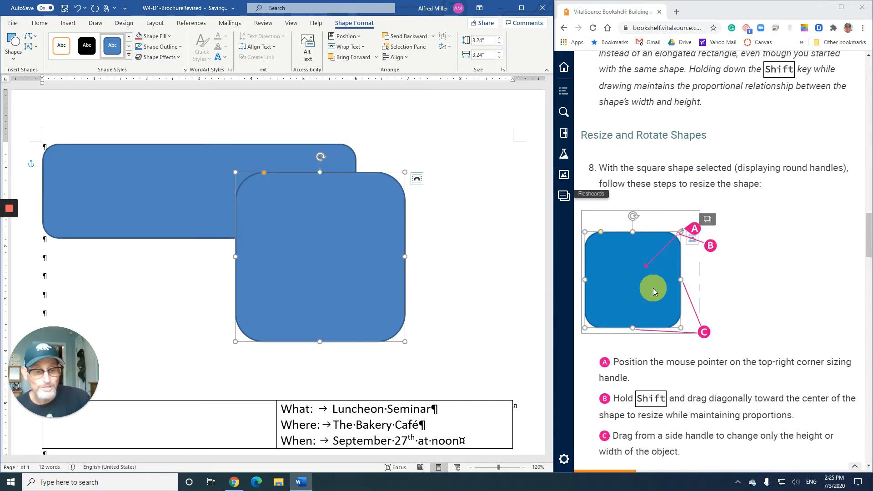
pyautogui.scroll(-1, 654, 291)
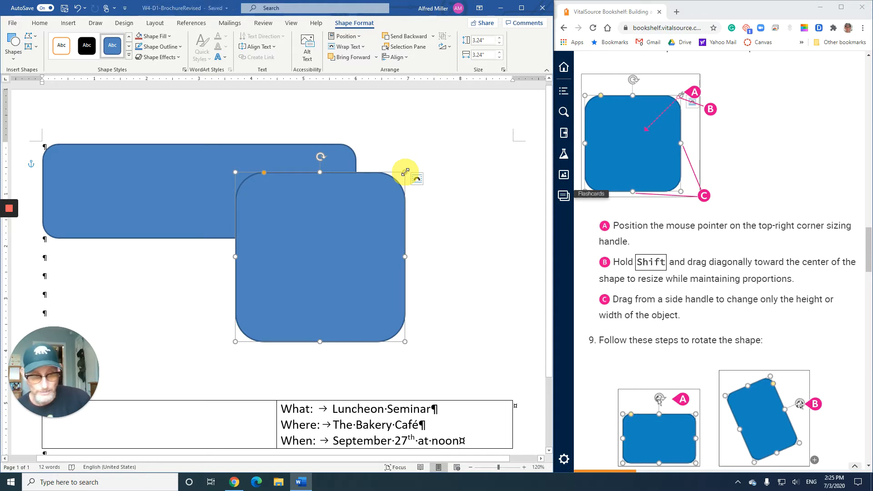
pyautogui.moveTo(406, 172); pyautogui.dragTo(317, 247)
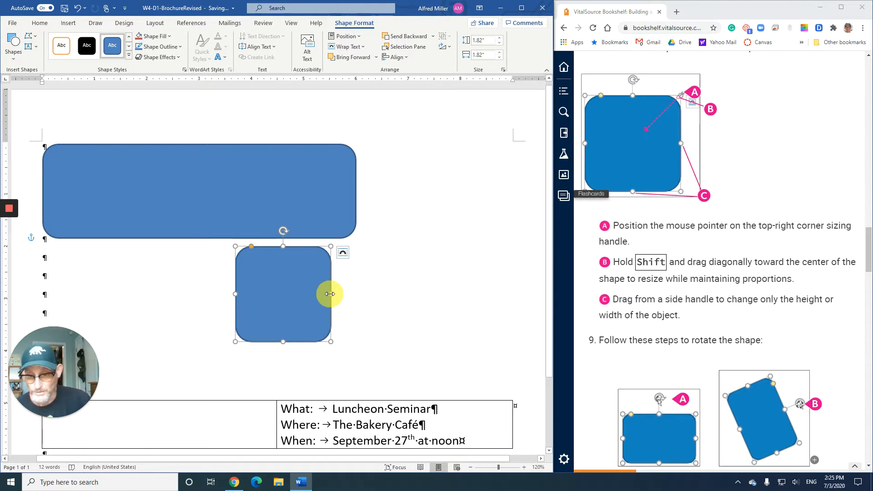
pyautogui.moveTo(330, 293); pyautogui.dragTo(291, 291)
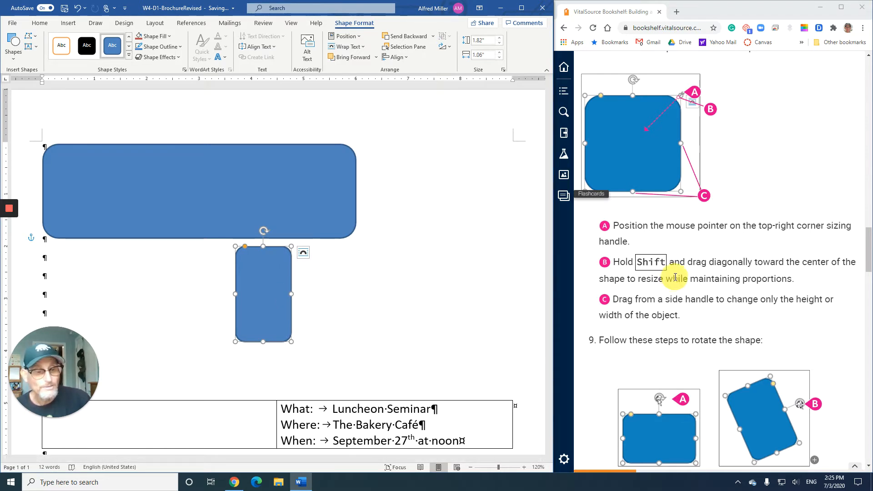
# - Rotate the small rounded rectangle clockwise by about 45 degrees
pyautogui.scroll(-3, 666, 278)
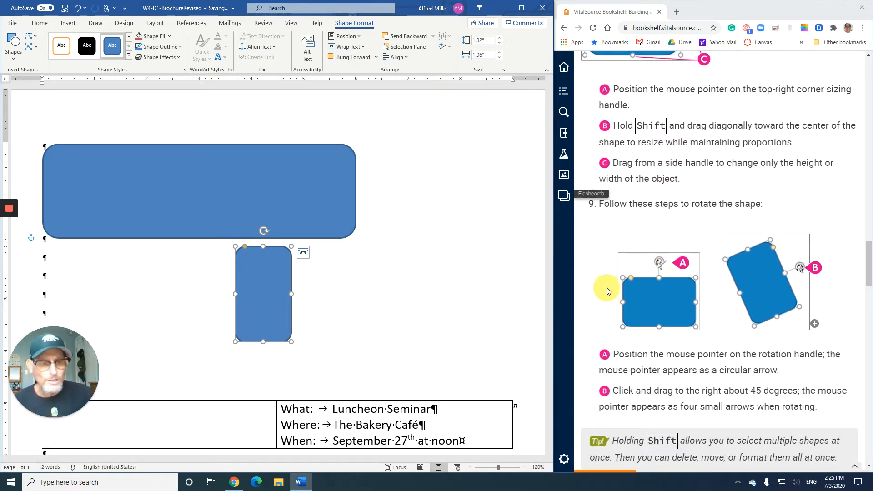
pyautogui.scroll(-2, 604, 287)
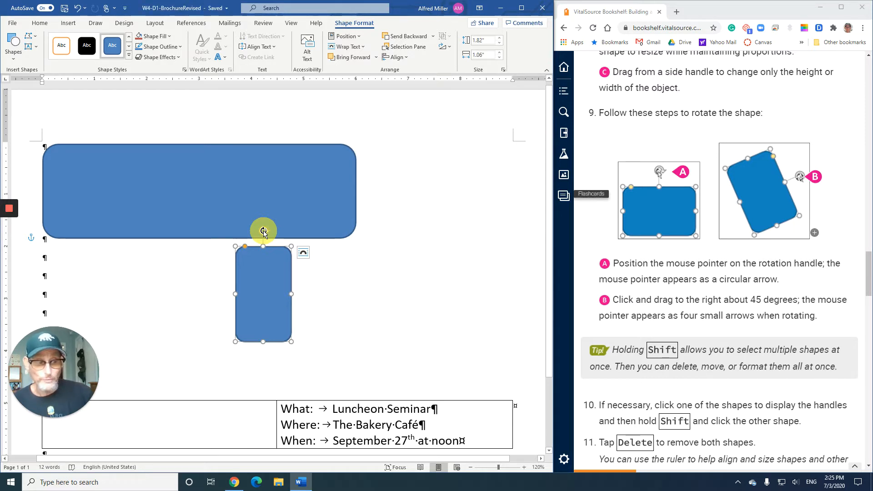
pyautogui.moveTo(264, 233); pyautogui.dragTo(311, 244)
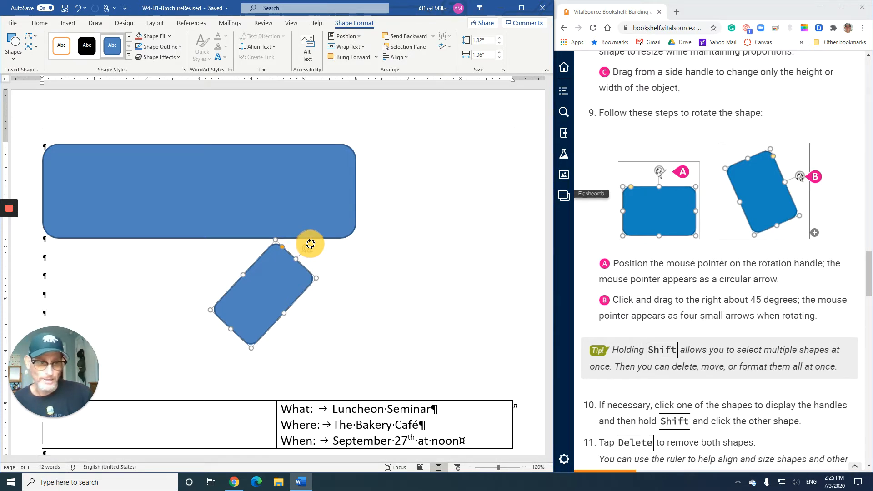
pyautogui.moveTo(311, 244); pyautogui.dragTo(311, 245)
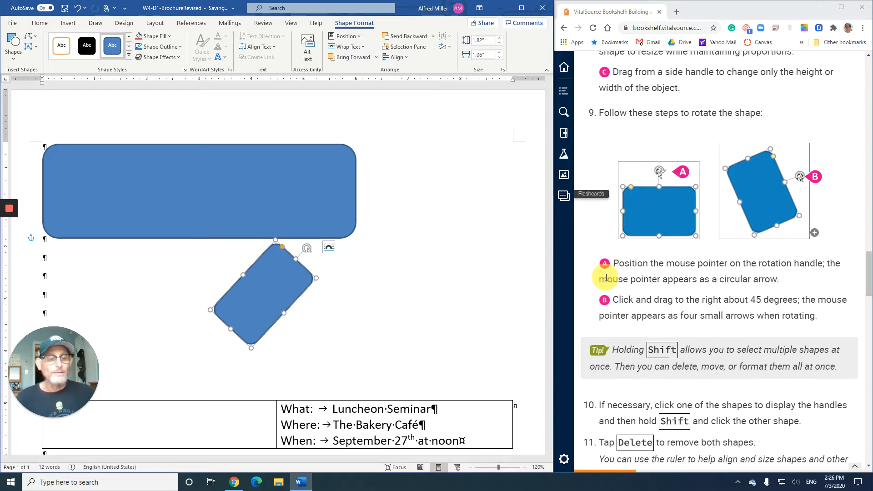
# - Select both rounded rectangles together and delete them from the brochure
pyautogui.scroll(-3, 606, 278)
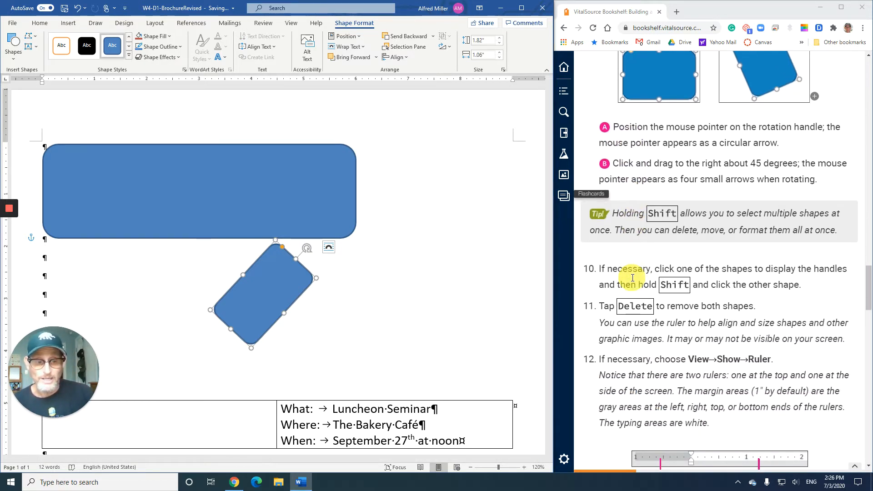
pyautogui.scroll(-1, 610, 281)
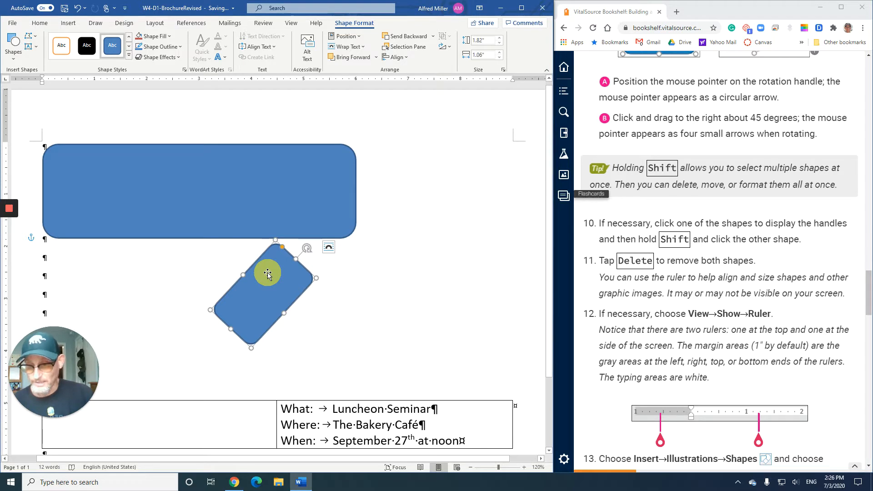
pyautogui.keyDown('shift'); pyautogui.click(196, 188); pyautogui.keyUp('shift')
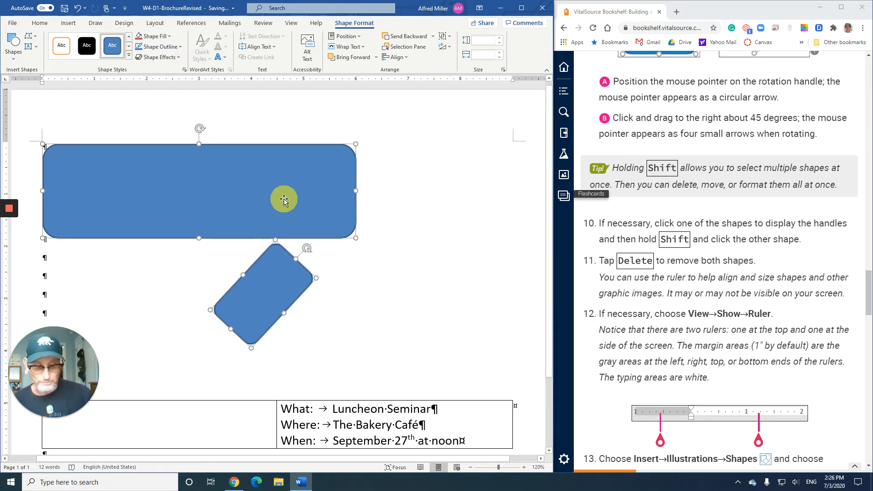
pyautogui.press('Delete')
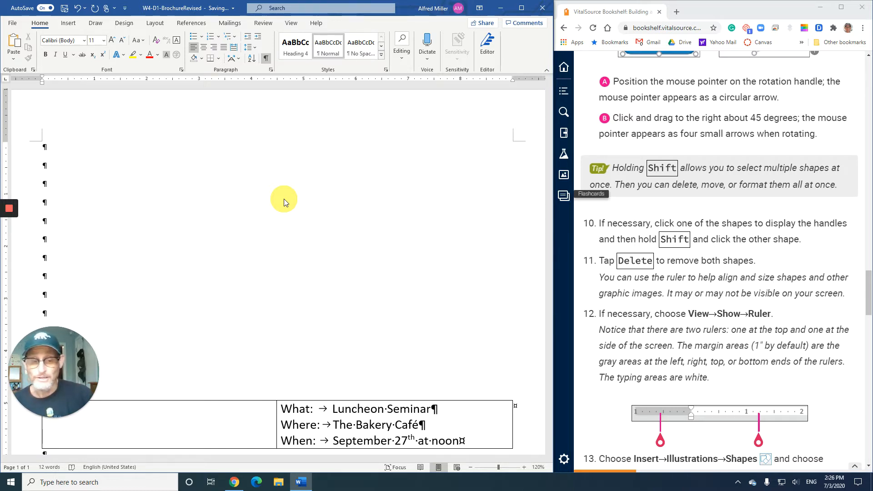
# - Following exercise steps 13–14, draw a Rectangle: Rounded Corners shape about 1.1" tall and 9.09" wide, spanning the page from the top-left margin corner
pyautogui.scroll(-2, 605, 323)
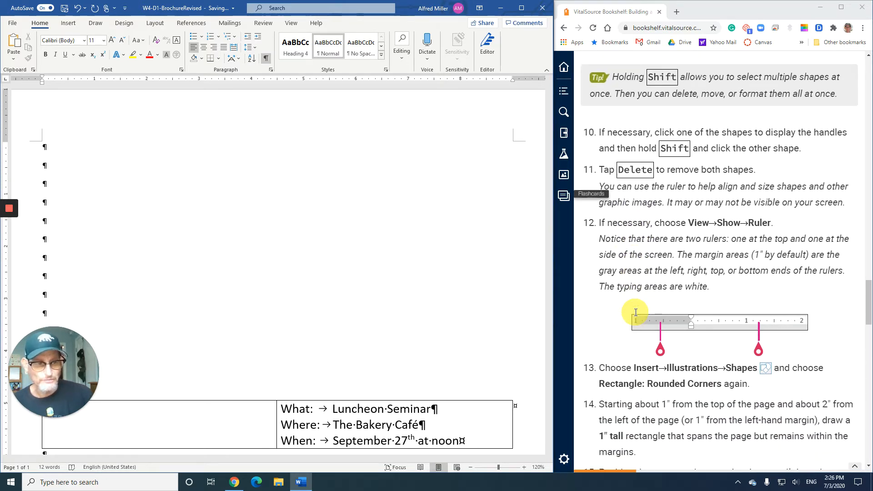
pyautogui.scroll(-3, 636, 313)
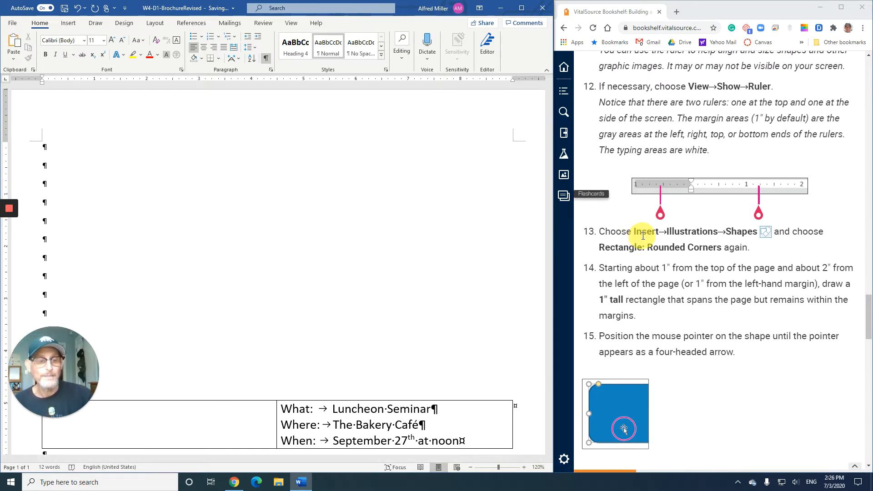
pyautogui.scroll(-1, 643, 237)
pyautogui.scroll(-8, 643, 237)
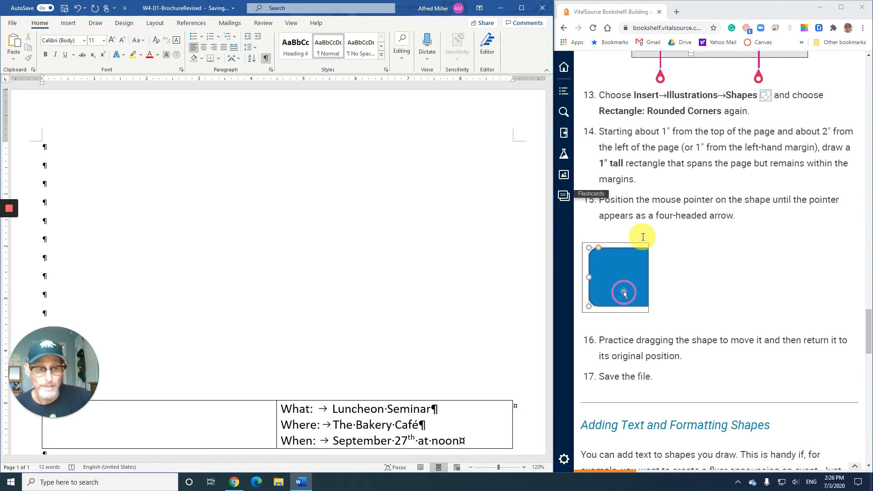
pyautogui.scroll(-4, 643, 237)
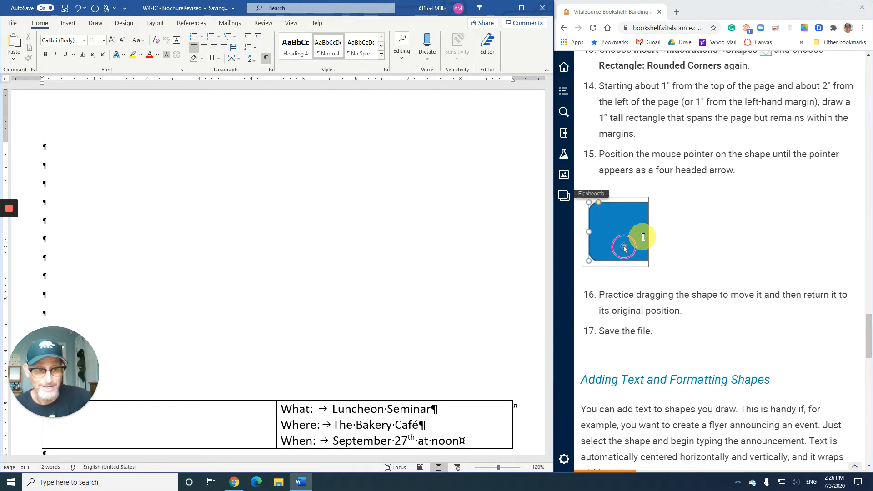
pyautogui.scroll(4, 643, 237)
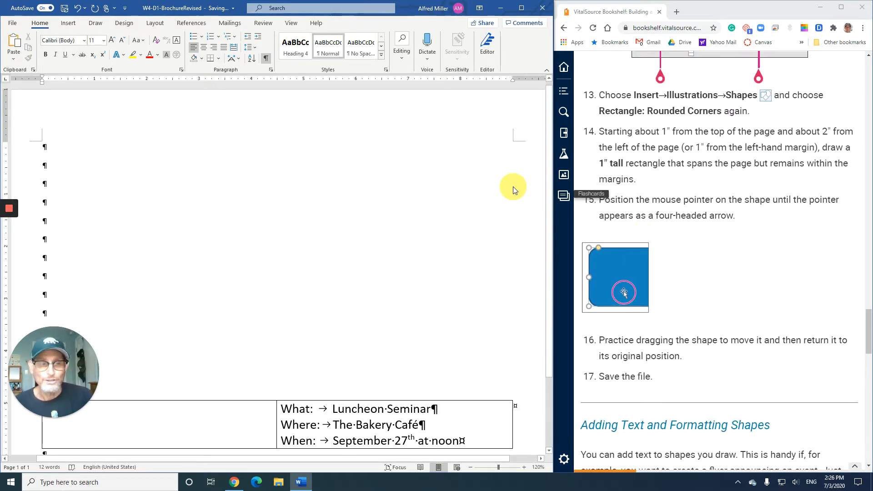
pyautogui.click(68, 26)
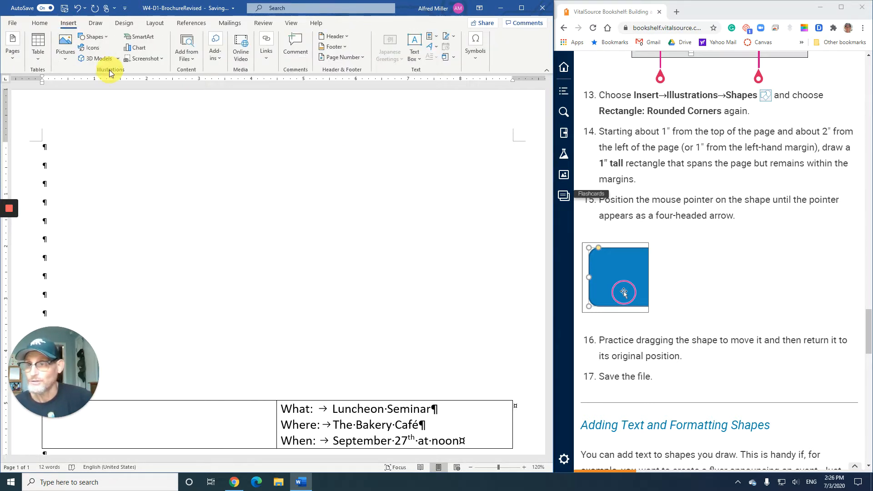
pyautogui.click(105, 40)
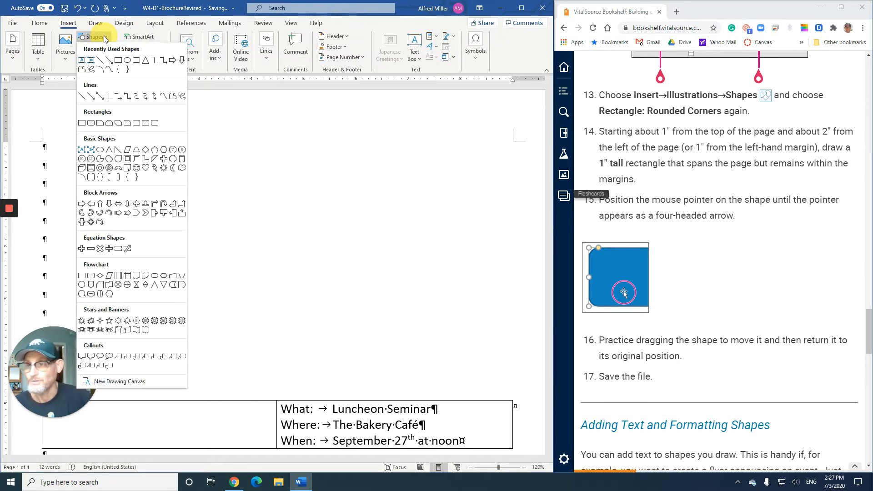
pyautogui.click(93, 125)
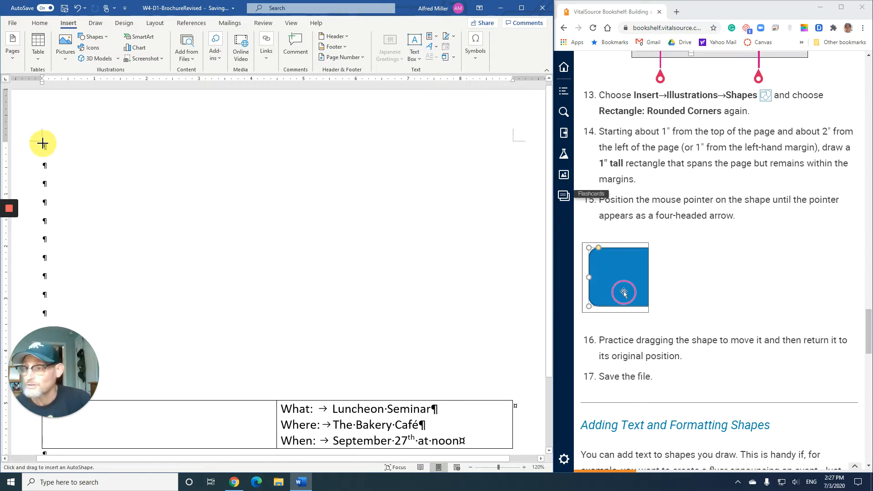
pyautogui.moveTo(42, 144); pyautogui.dragTo(518, 200)
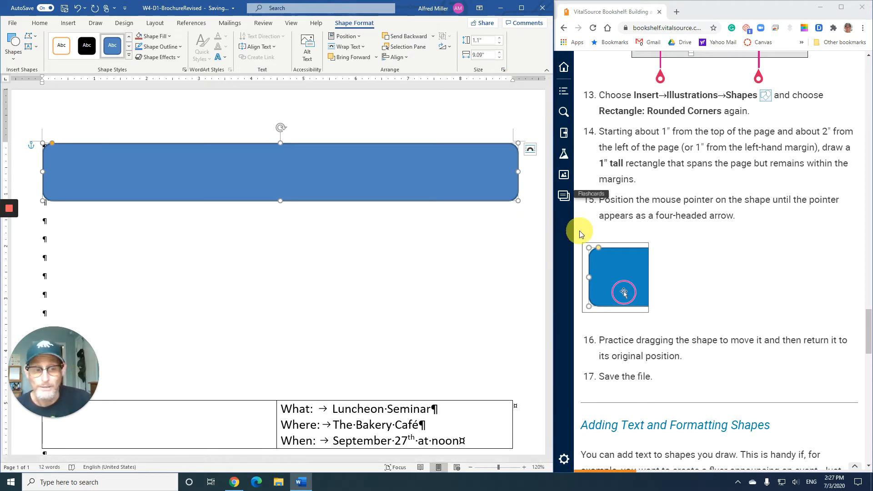
# - Read the textbook section Adding Text and Formatting Shapes and the instructions for exercise W4-D2
pyautogui.scroll(-4, 677, 253)
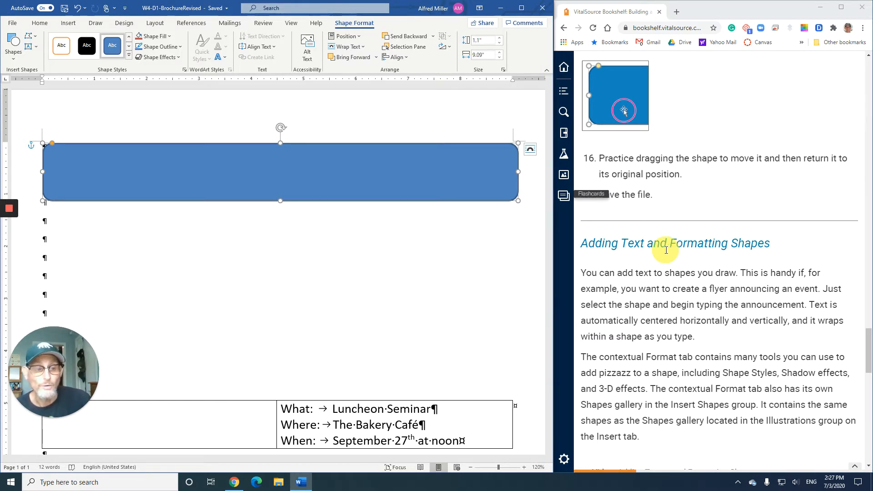
pyautogui.scroll(-1, 667, 250)
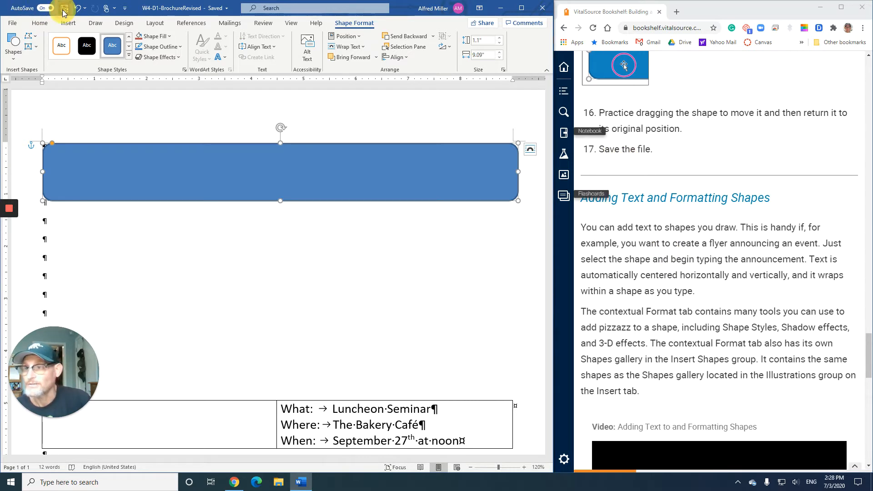
pyautogui.scroll(-2, 645, 252)
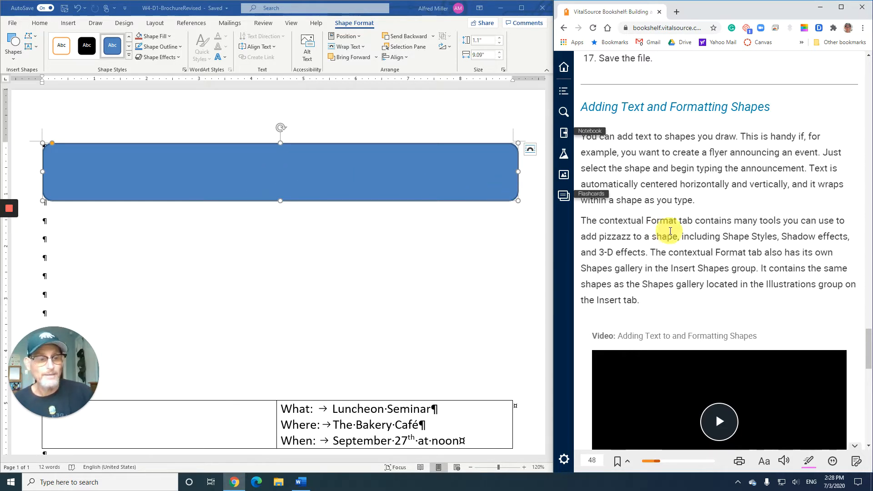
pyautogui.scroll(-2, 675, 232)
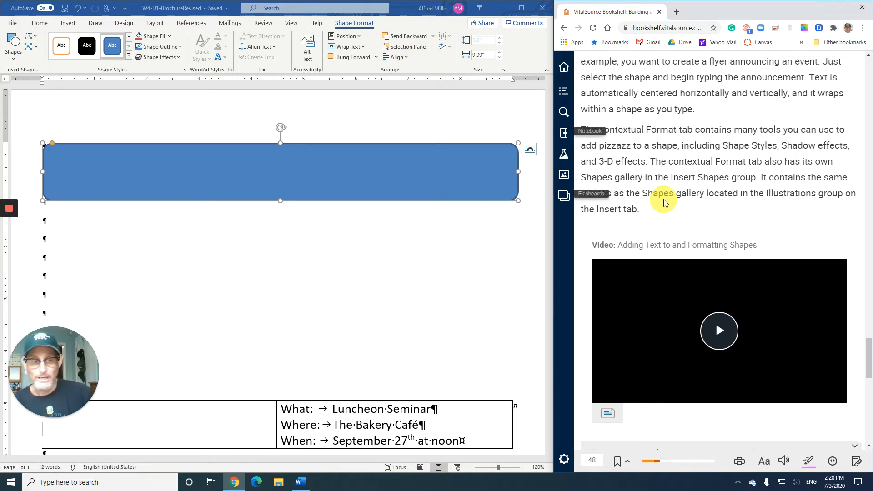
pyautogui.scroll(-2, 664, 202)
pyautogui.scroll(-2, 664, 203)
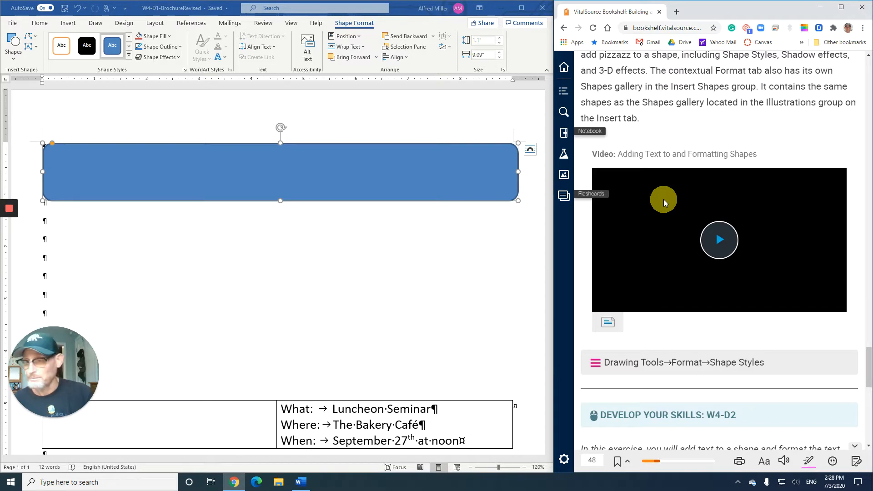
pyautogui.scroll(-2, 664, 199)
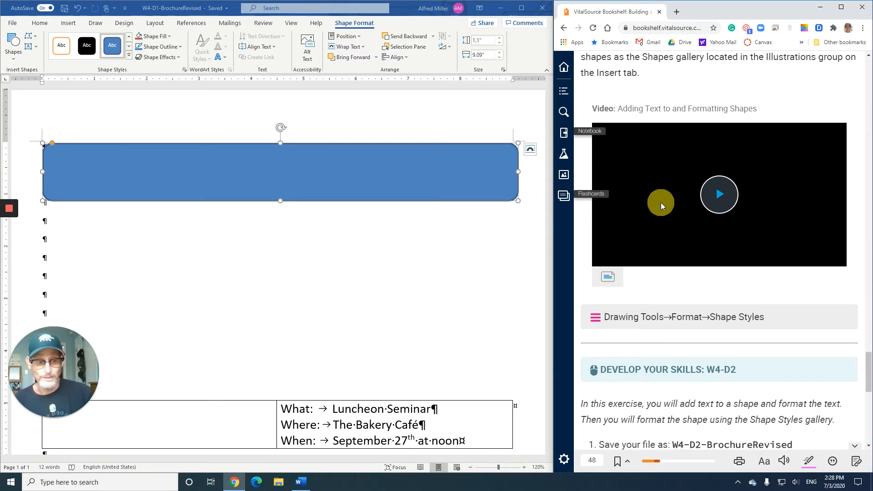
pyautogui.scroll(-2, 661, 202)
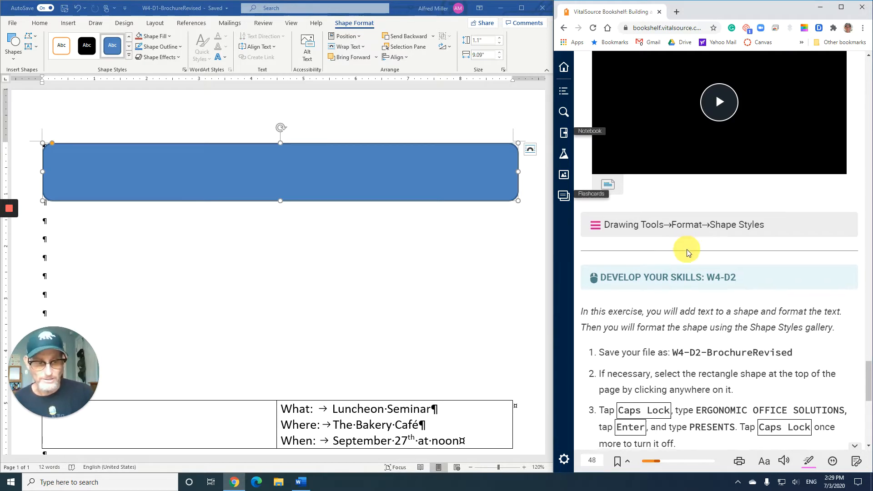
pyautogui.scroll(-1, 688, 251)
pyautogui.scroll(-2, 687, 249)
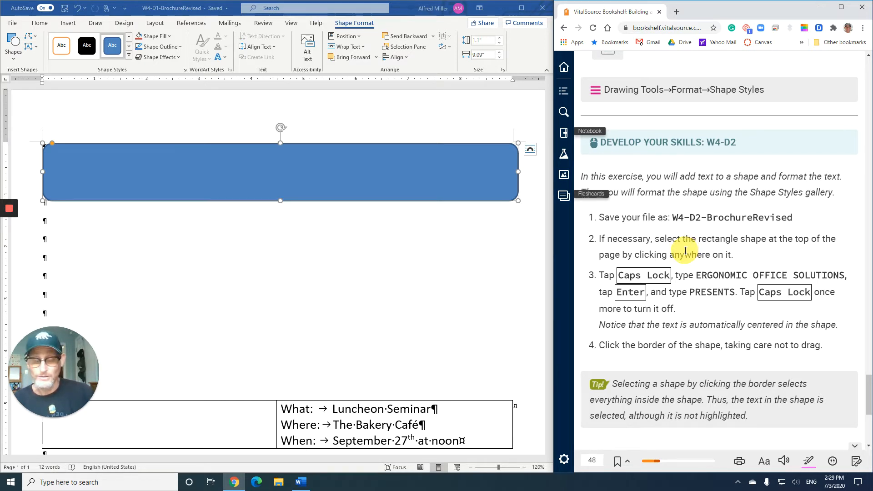
pyautogui.scroll(-1, 685, 251)
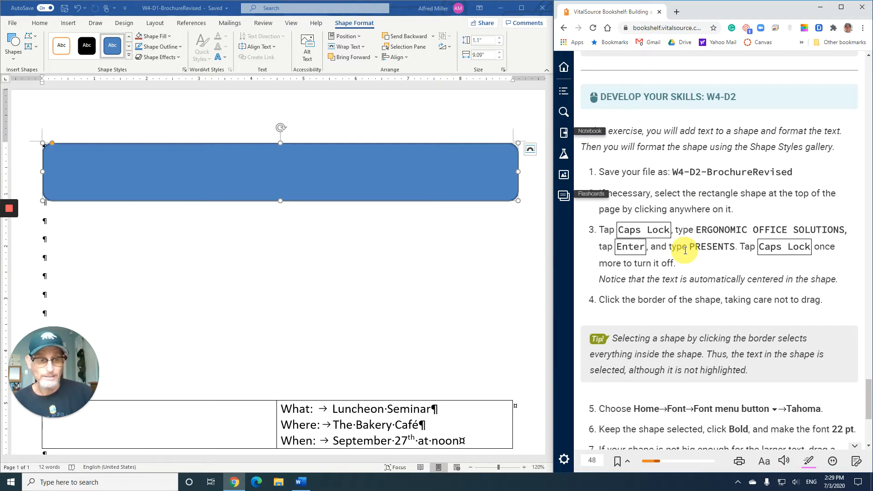
pyautogui.scroll(-2, 686, 250)
pyautogui.scroll(1, 685, 251)
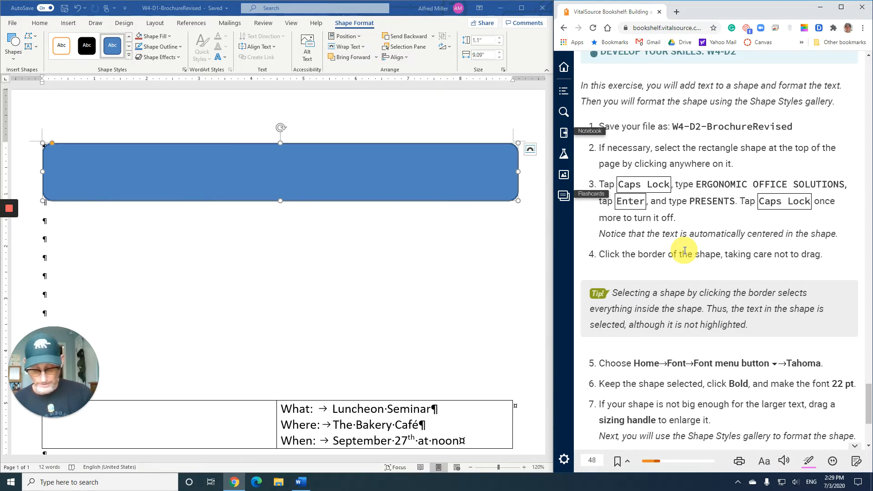
pyautogui.scroll(-4, 685, 251)
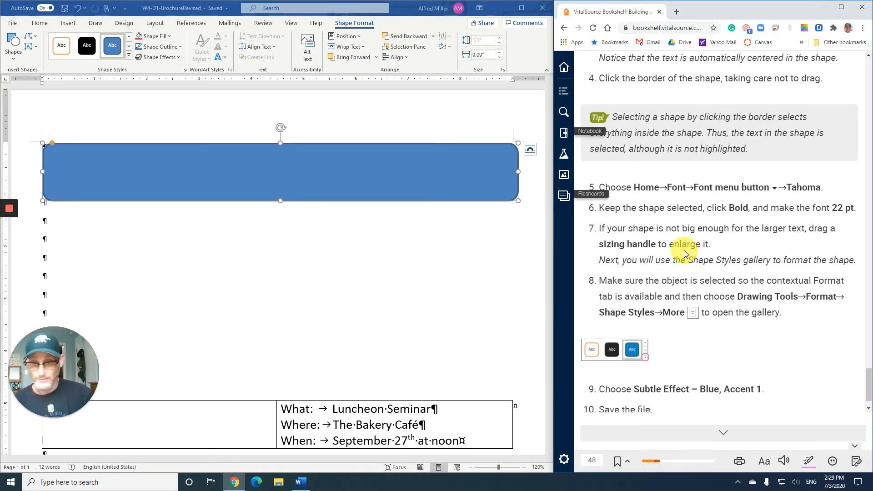
# - Enter ERGONOMIC OFFICE SOLUTIONS in the rounded rectangle, with PRESENTS on a second line
pyautogui.click(328, 184)
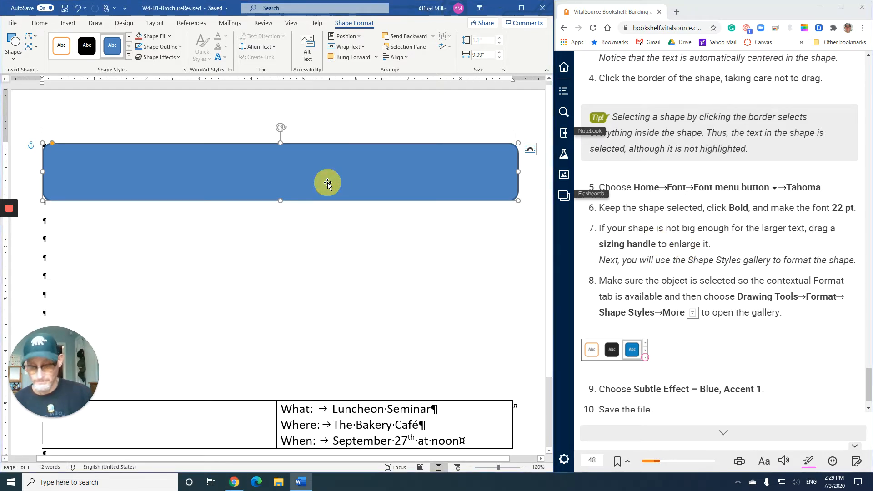
pyautogui.write('ERGONO')
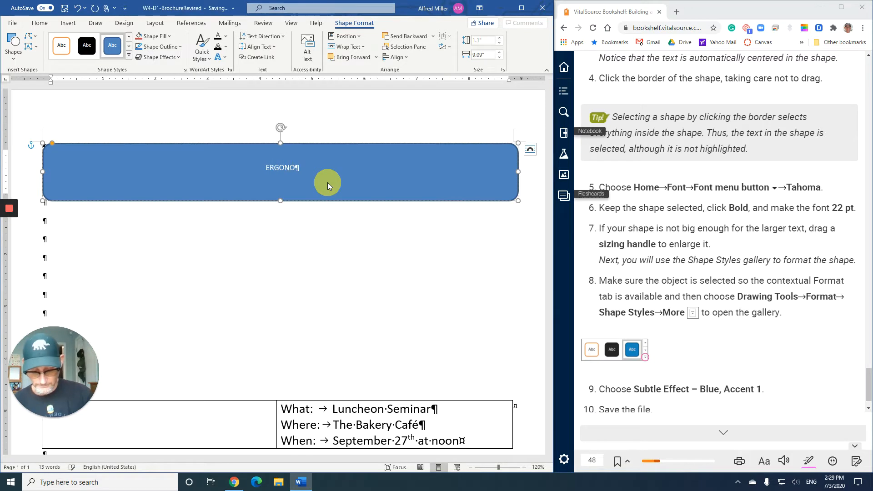
pyautogui.write('MIC OFFICE')
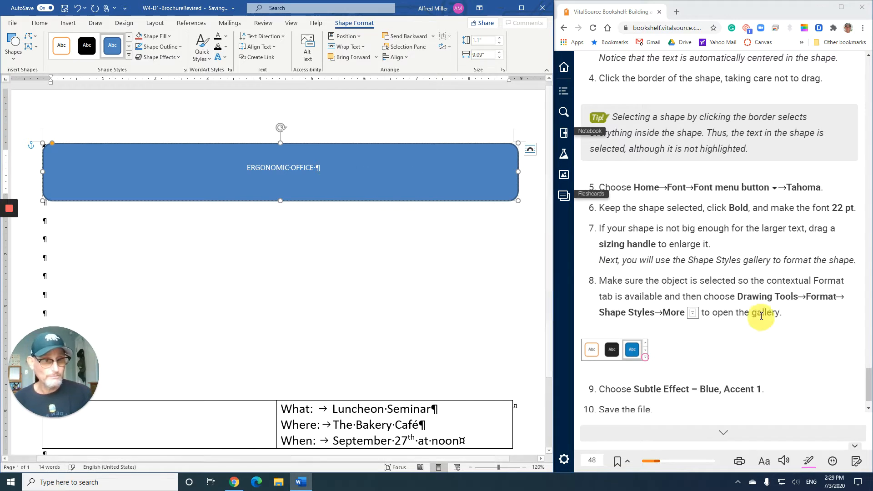
pyautogui.scroll(2, 768, 278)
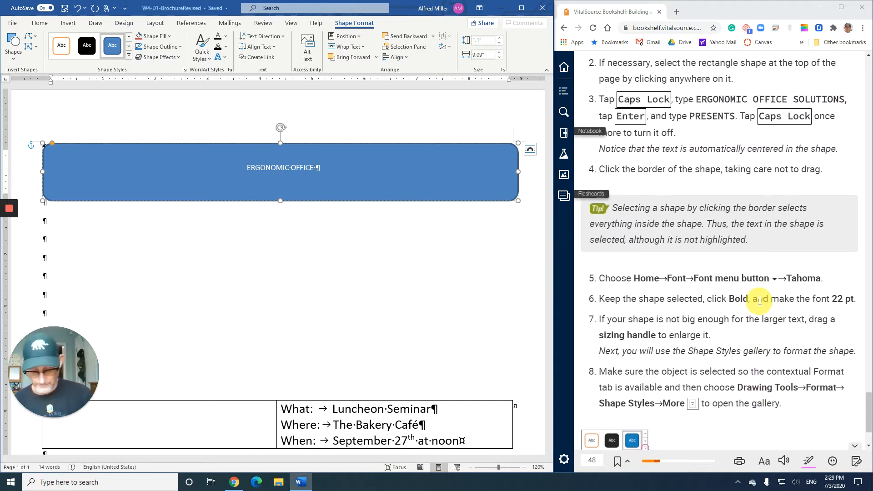
pyautogui.write('SOLUTIONS')
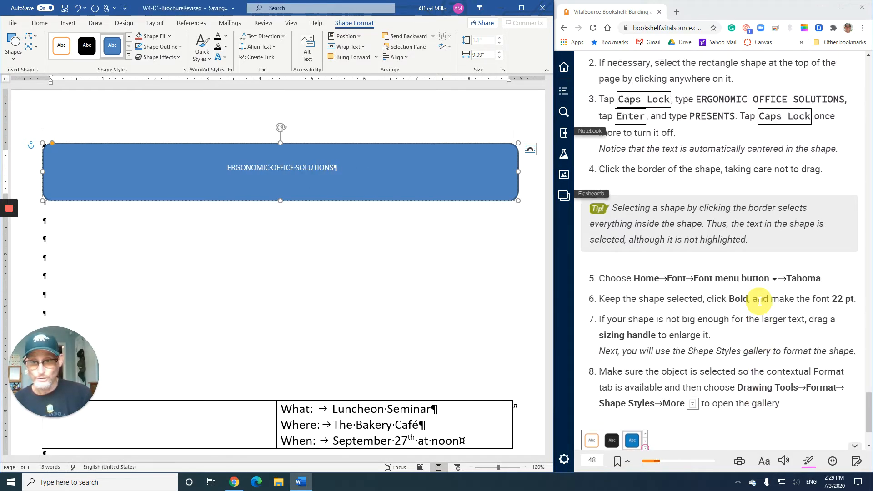
pyautogui.press('Return')
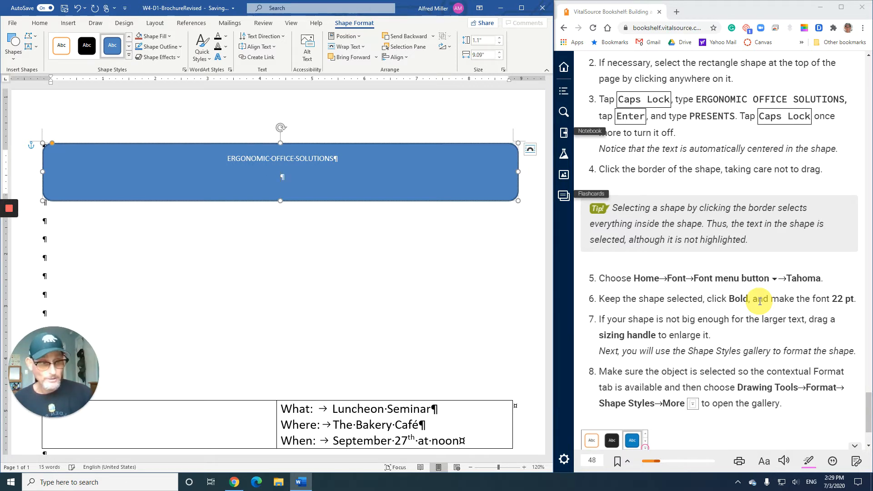
pyautogui.write('PRESENTS')
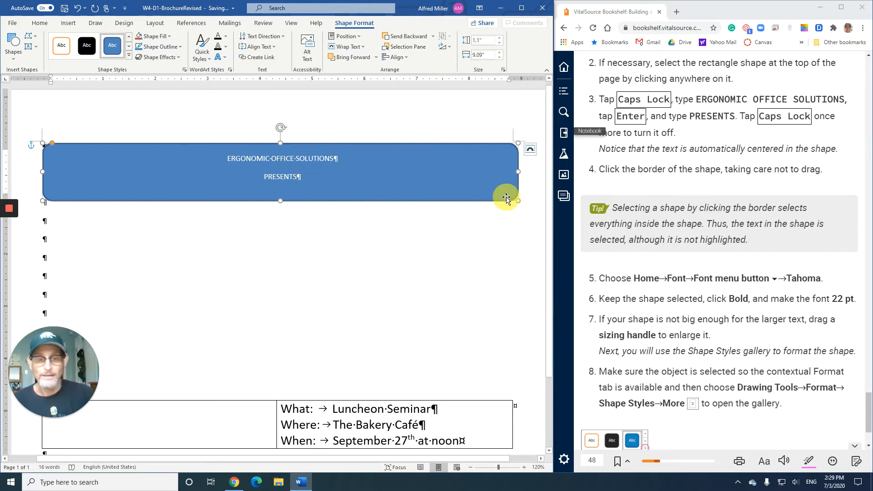
# - Select the whole rounded rectangle by its border and set its text font to Tahoma
pyautogui.click(350, 144)
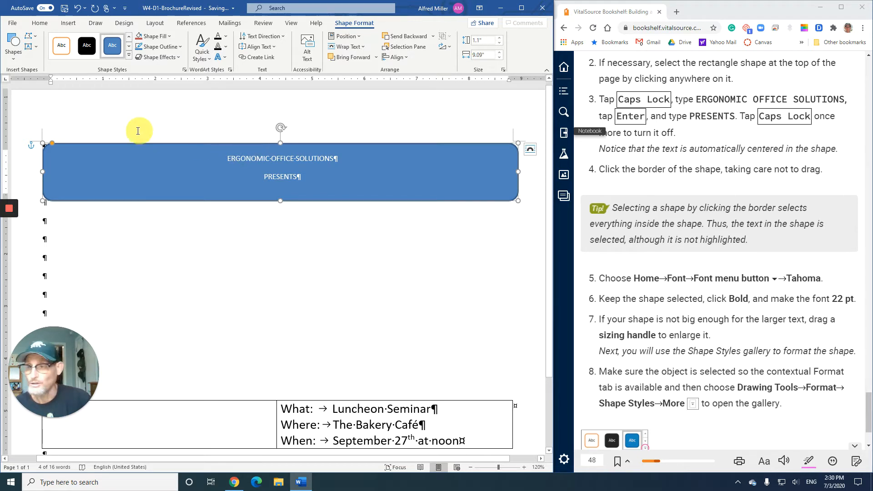
pyautogui.click(40, 23)
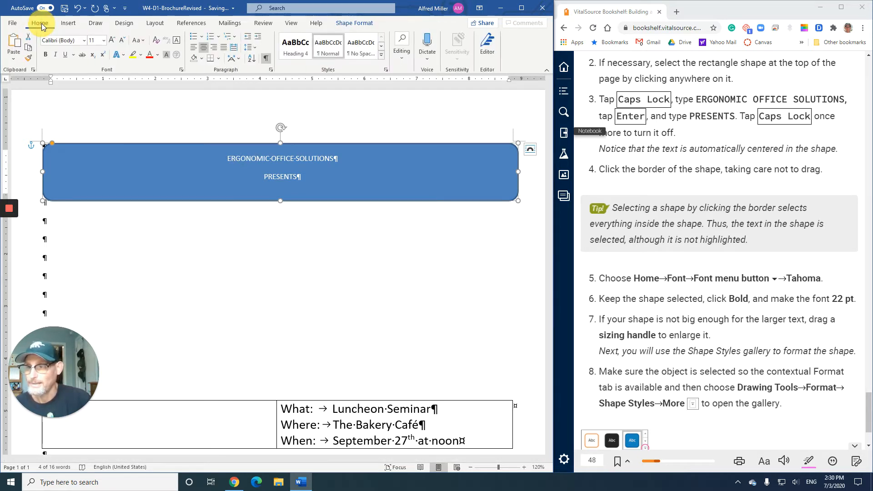
pyautogui.click(84, 40)
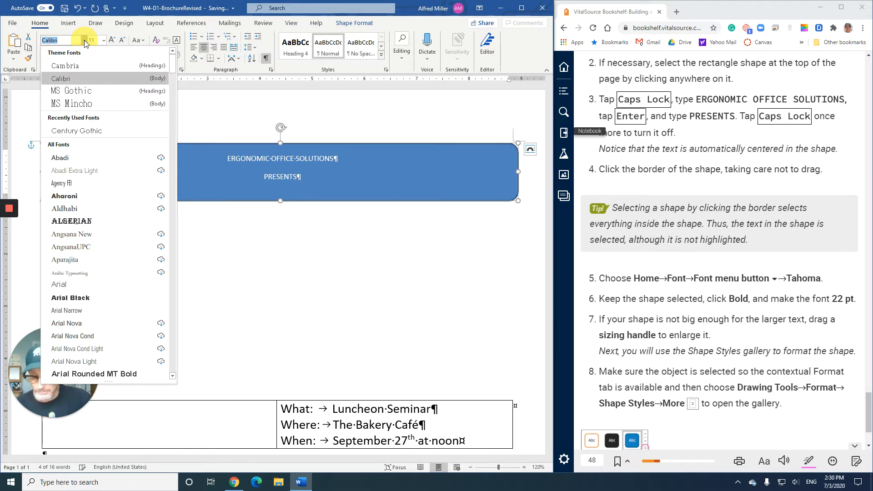
pyautogui.write('Tahoma')
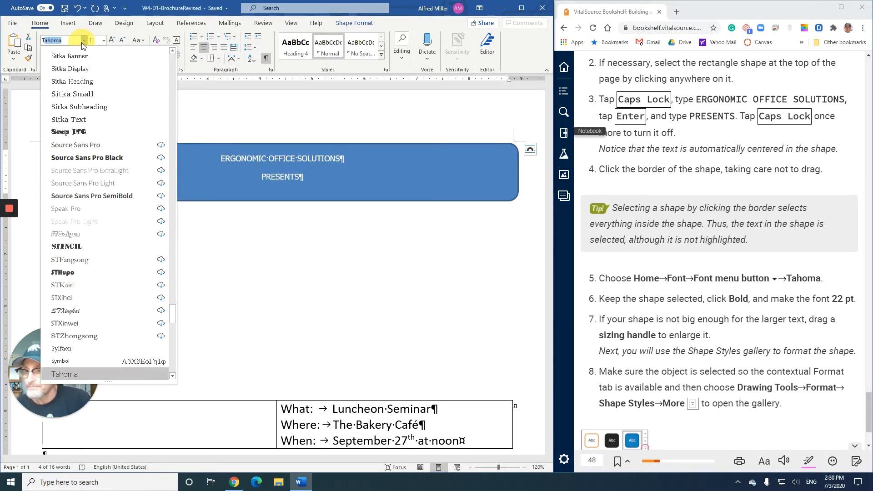
pyautogui.scroll(-2, 76, 274)
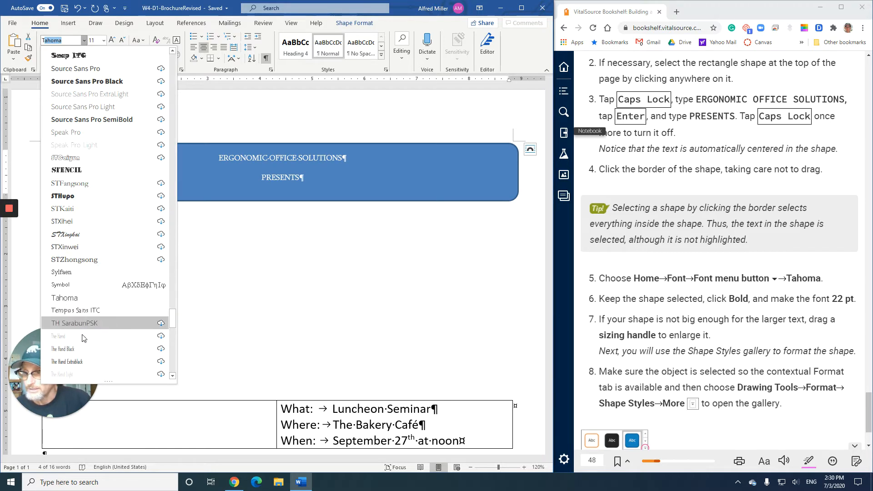
pyautogui.scroll(-2, 89, 222)
pyautogui.scroll(1, 89, 224)
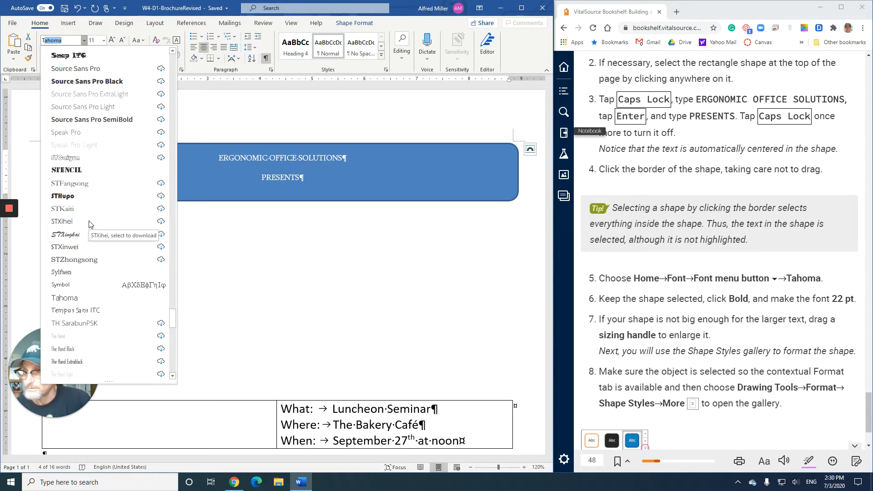
pyautogui.scroll(-4, 89, 223)
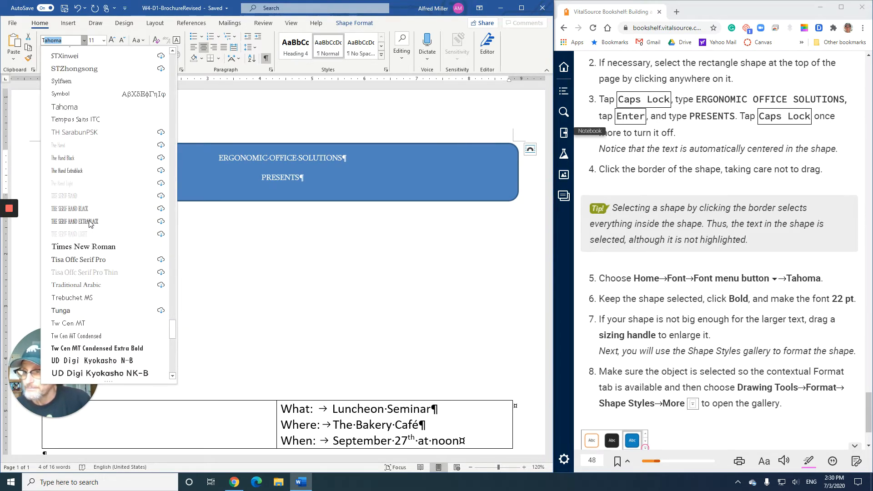
pyautogui.click(73, 108)
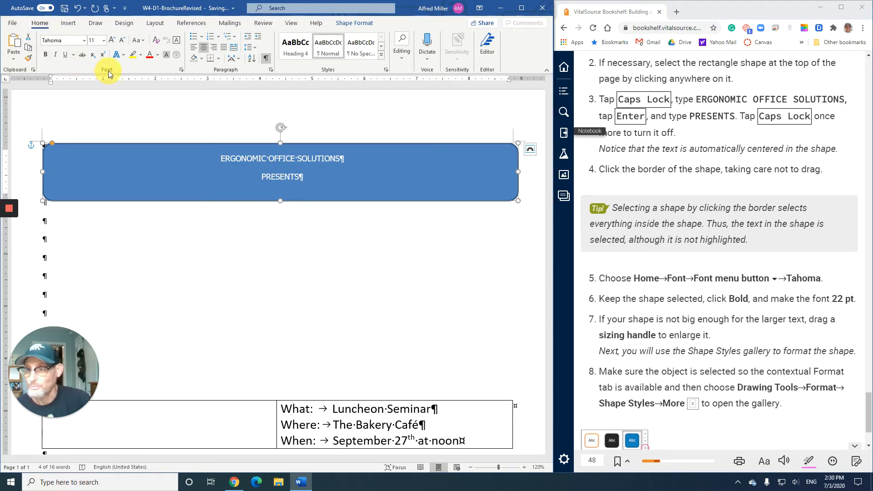
# - Make the banner text bold at 22 pt and enlarge the rounded rectangle to about 1.17" tall
pyautogui.click(44, 56)
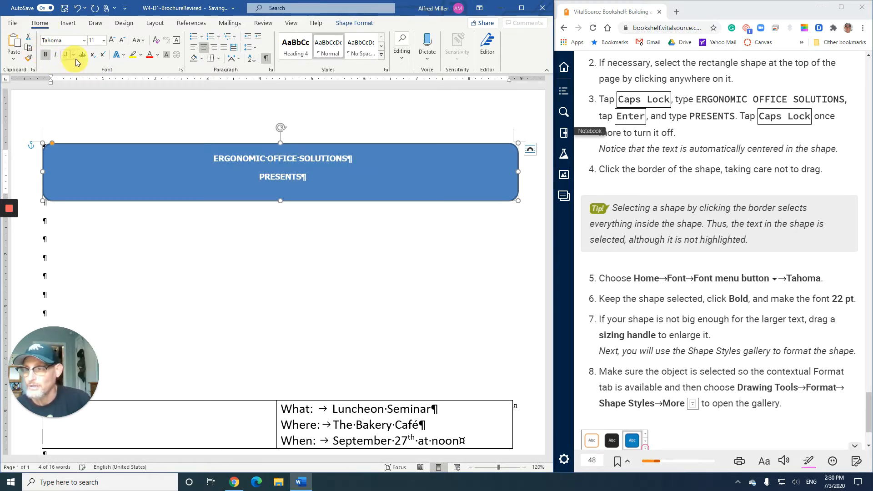
pyautogui.click(104, 41)
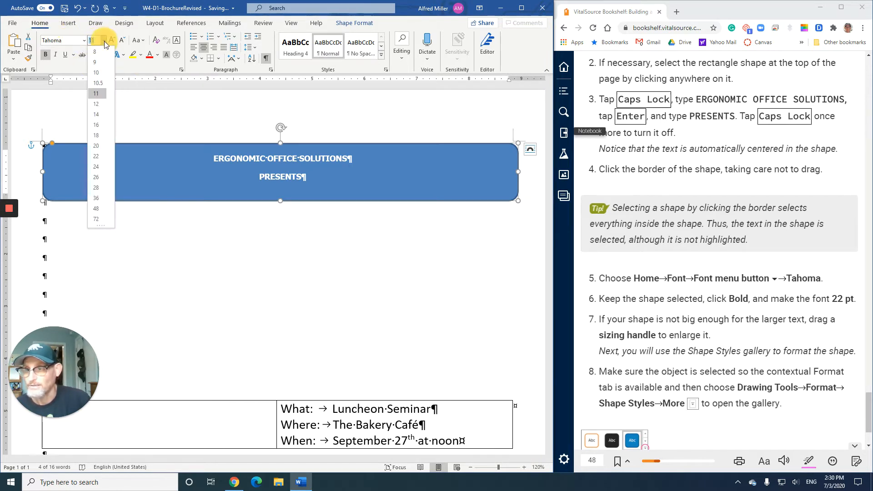
pyautogui.click(96, 156)
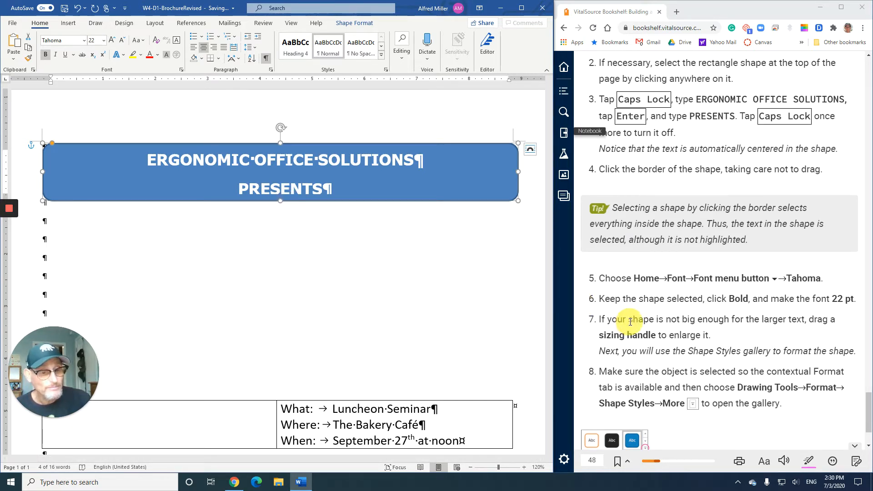
pyautogui.scroll(-1, 592, 318)
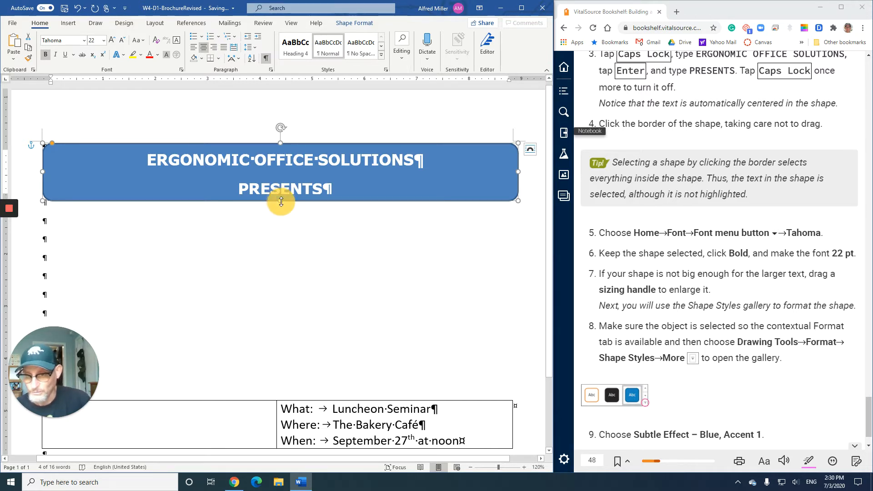
pyautogui.moveTo(281, 202); pyautogui.dragTo(281, 204)
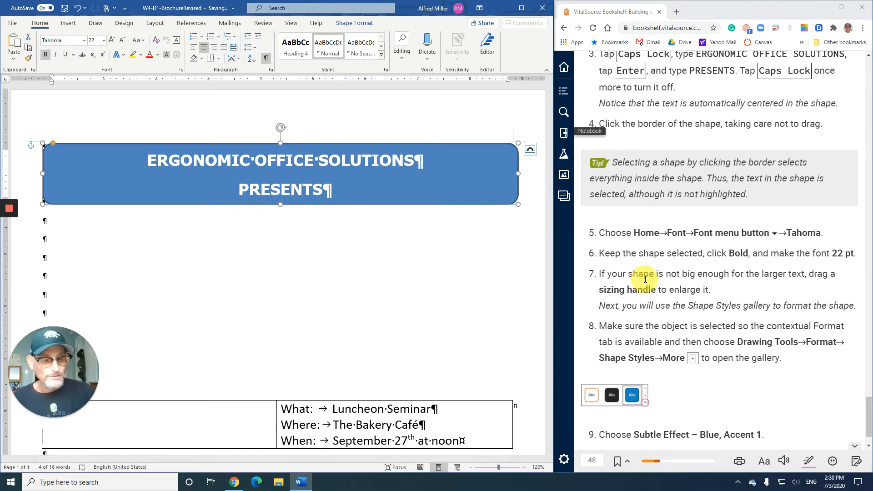
# - Apply the Subtle Effect – Blue, Accent 1 shape style to the rounded rectangle, and go on to the next textbook section
pyautogui.scroll(-2, 641, 277)
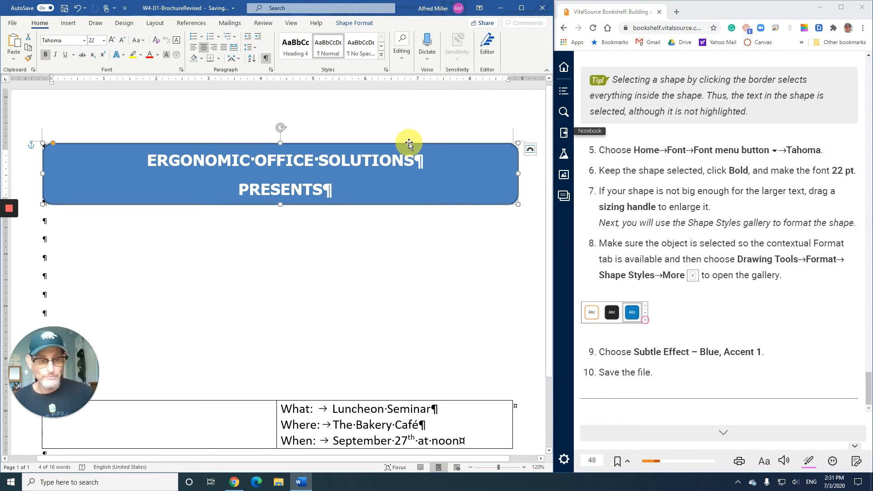
pyautogui.click(353, 24)
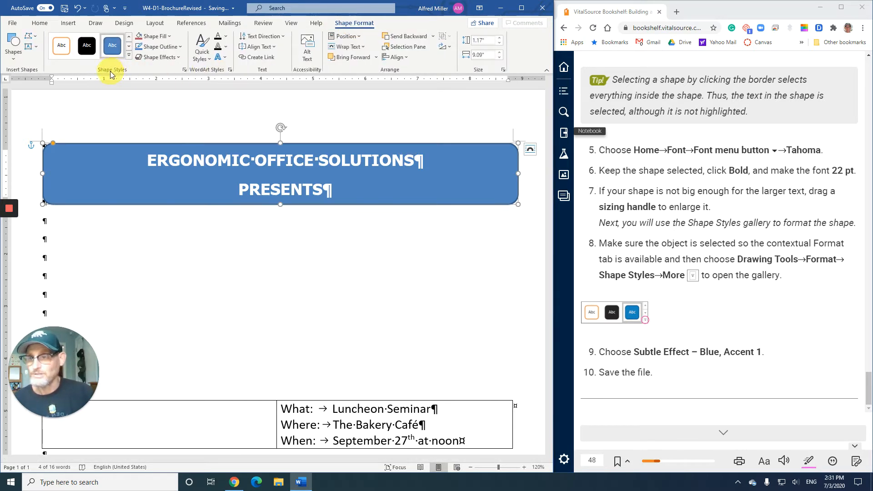
pyautogui.click(128, 56)
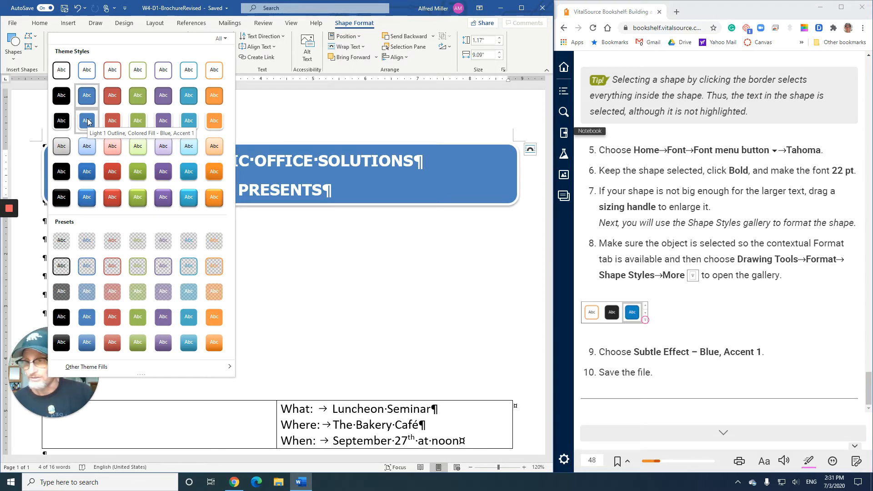
pyautogui.click(87, 148)
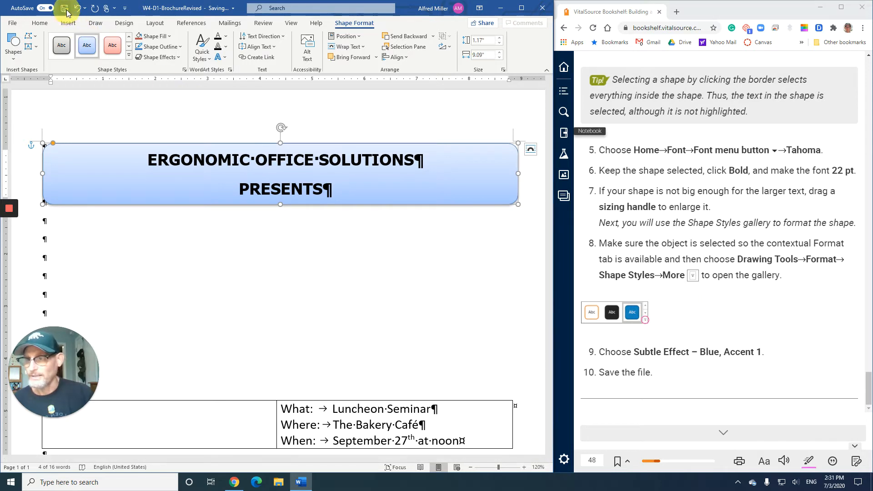
pyautogui.click(726, 435)
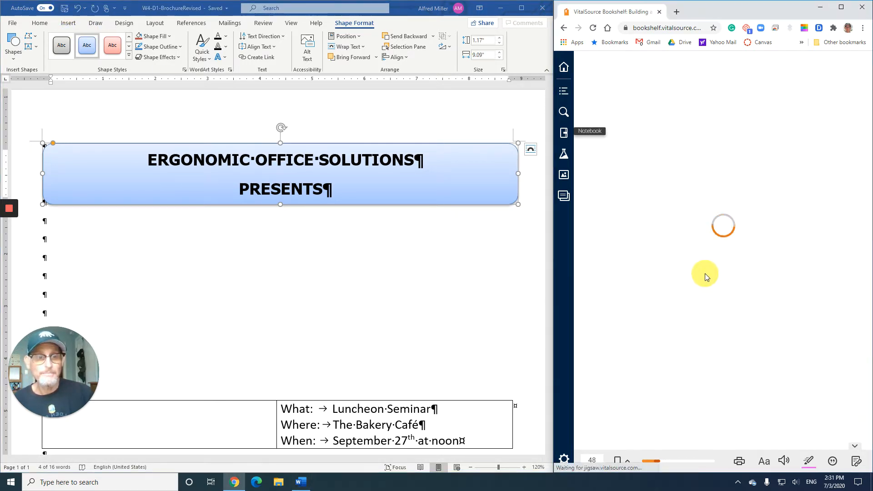
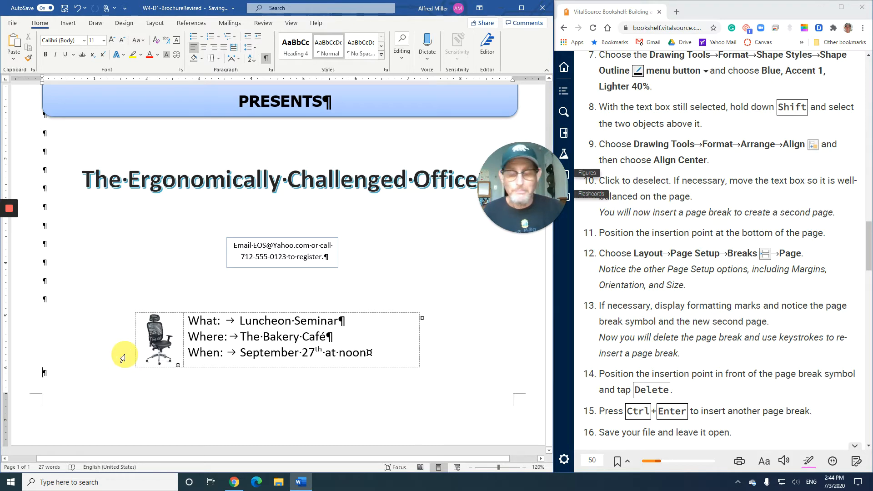
# - Insert a page break in the empty paragraph below the seminar details table using the Page break command
pyautogui.click(155, 25)
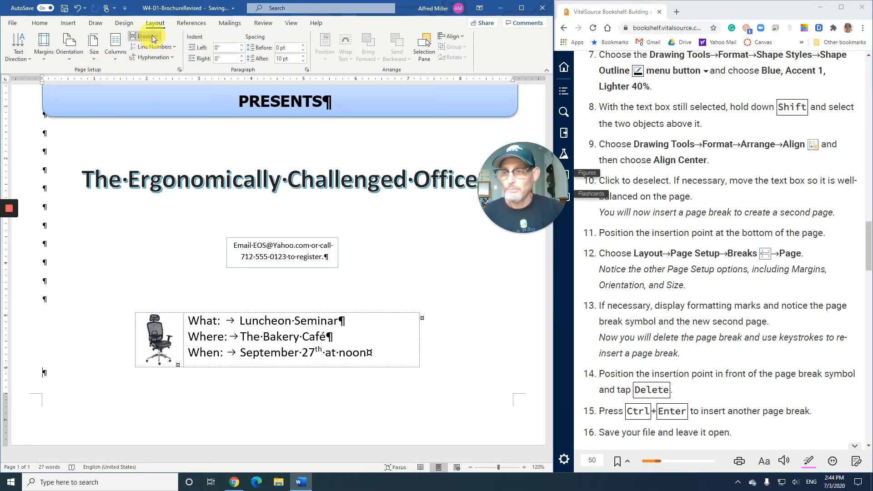
pyautogui.click(150, 36)
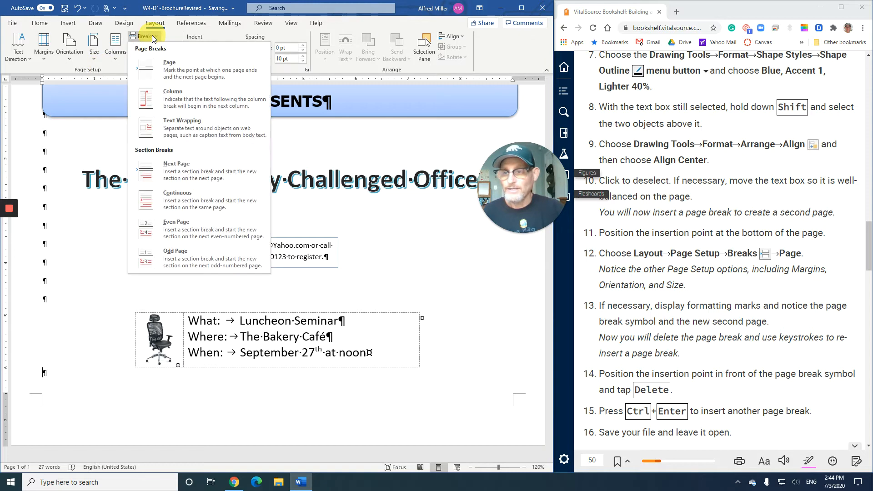
pyautogui.click(169, 68)
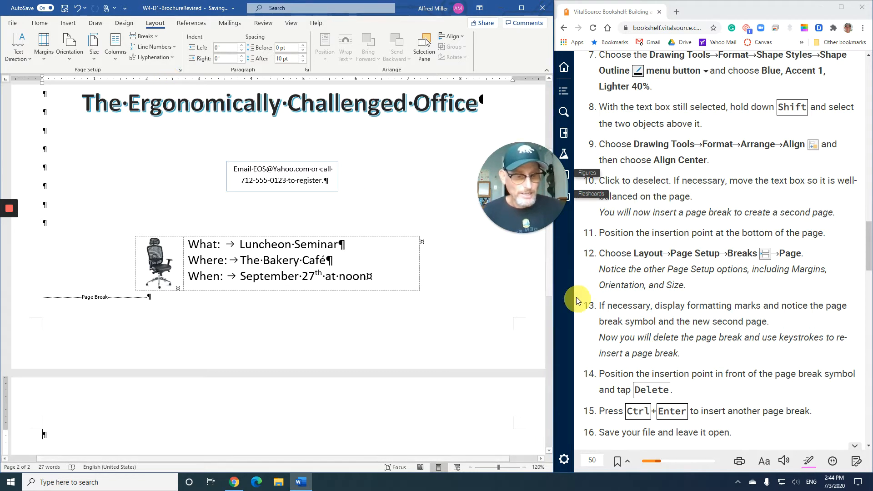
# - Following exercise step 14, place the insertion point in front of the page break symbol and delete the break
pyautogui.scroll(-2, 616, 297)
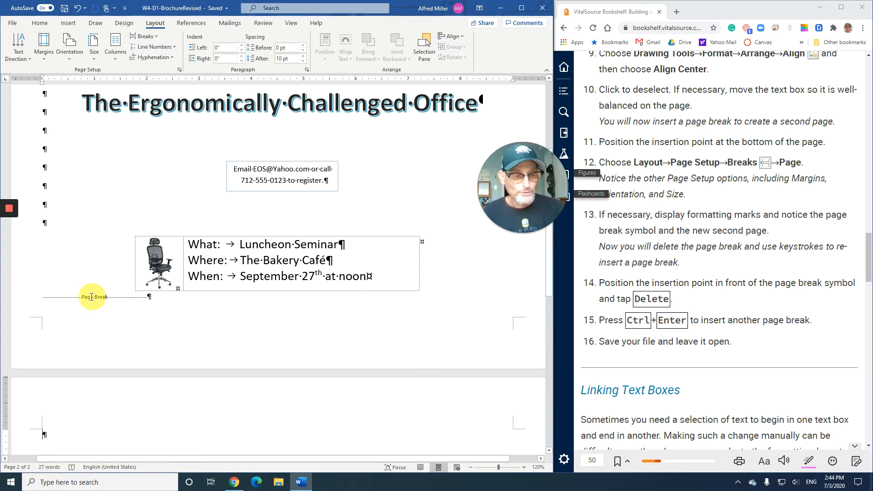
pyautogui.click(39, 297)
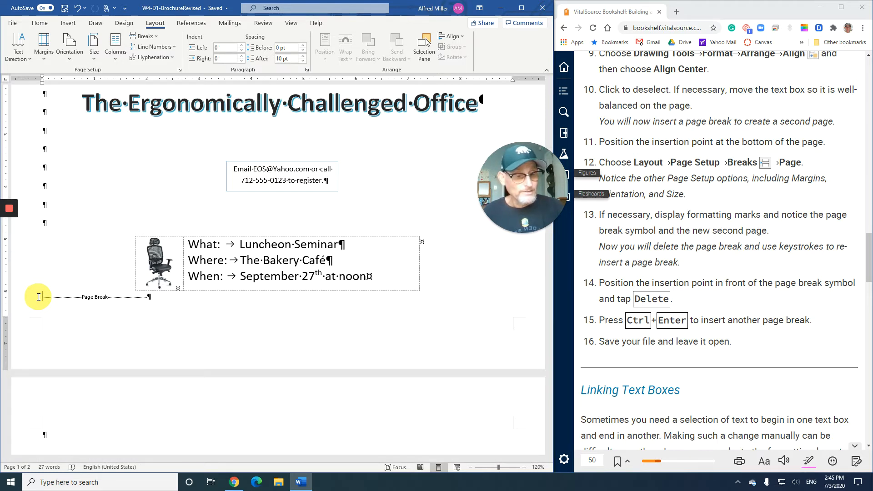
pyautogui.press('Delete')
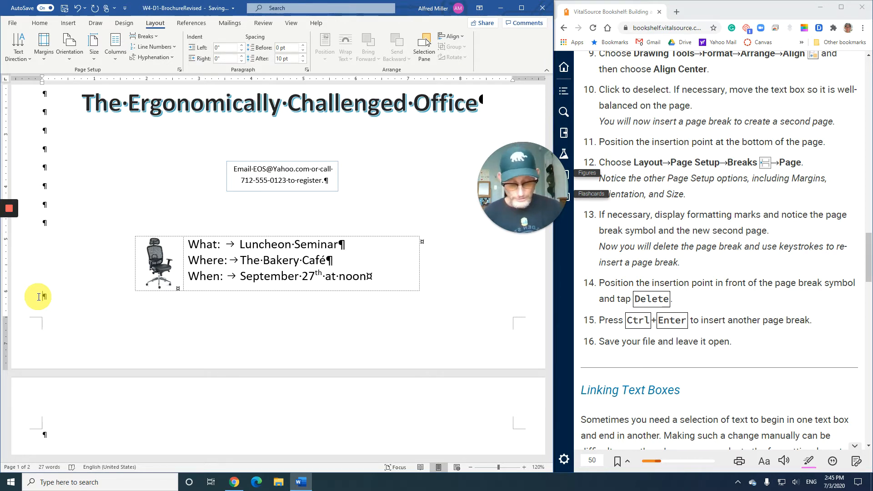
# - Try to re-insert the page break following exercise step 15, and remove it again
pyautogui.hotkey('ctrl', 'Return')
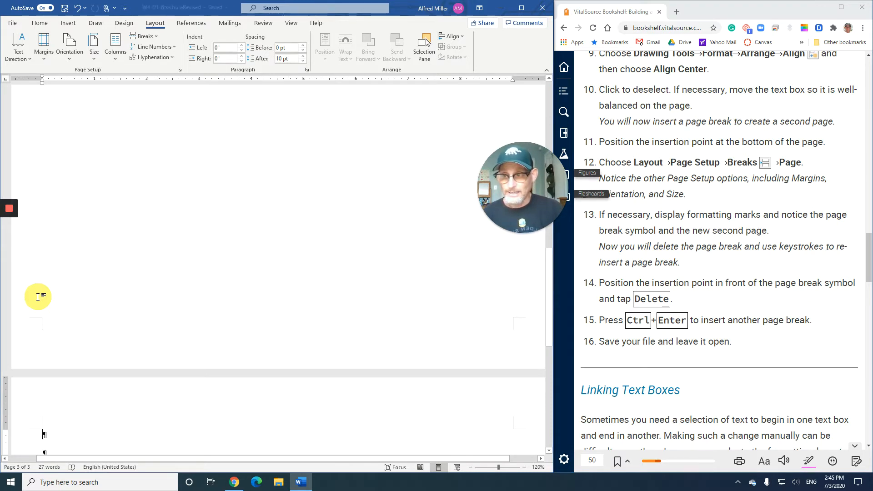
pyautogui.hotkey('ctrl', 'z')
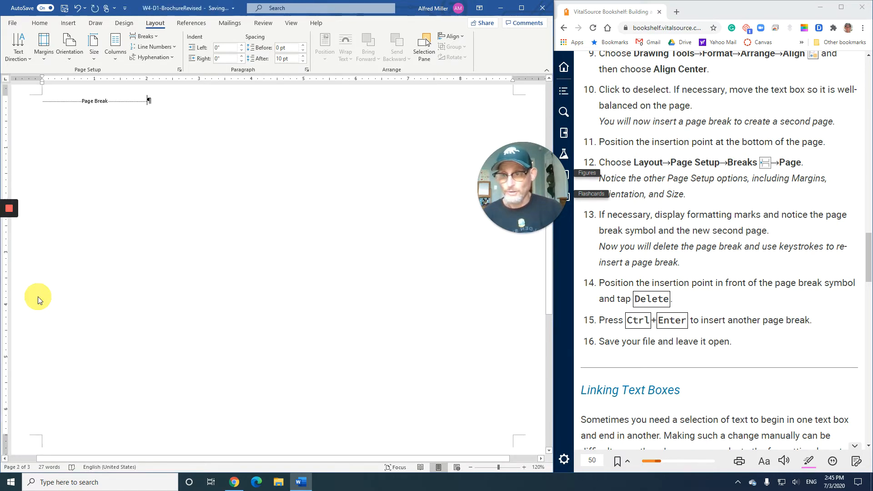
pyautogui.scroll(3, 86, 184)
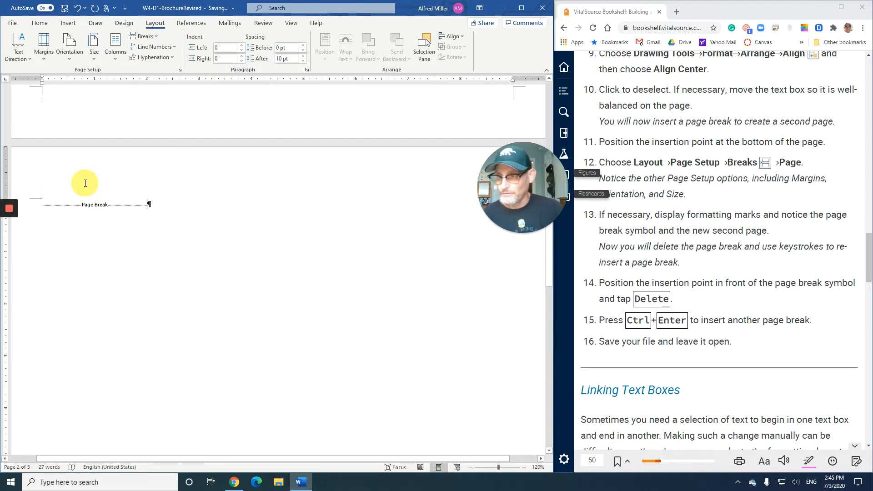
pyautogui.scroll(2, 86, 184)
pyautogui.press('BackSpace')
pyautogui.press('BackSpace')
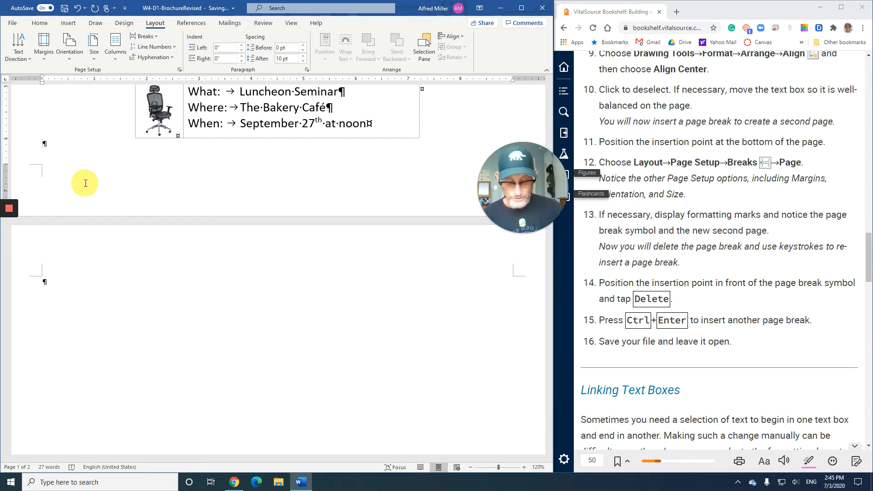
# - Try the page break once more, and delete the break at the bottom of page 1
pyautogui.hotkey('ctrl', 'Return')
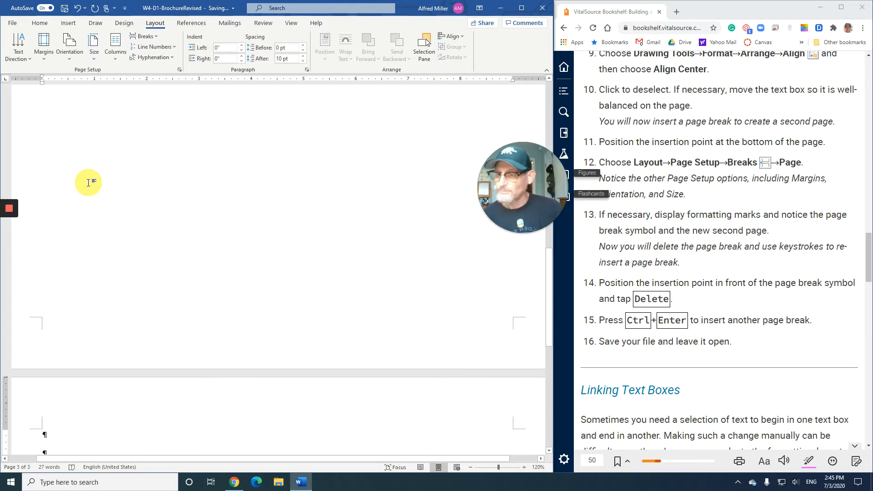
pyautogui.scroll(5, 89, 182)
pyautogui.scroll(2, 71, 178)
pyautogui.scroll(2, 71, 178)
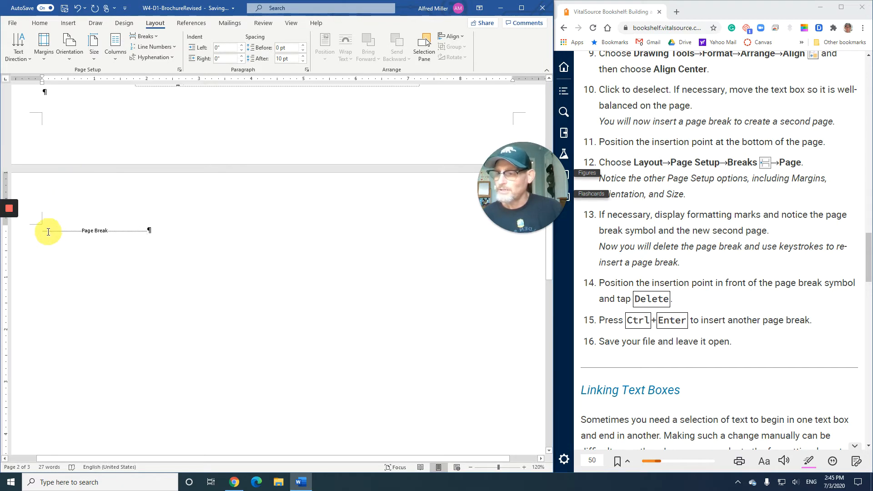
pyautogui.click(64, 97)
pyautogui.press('Delete')
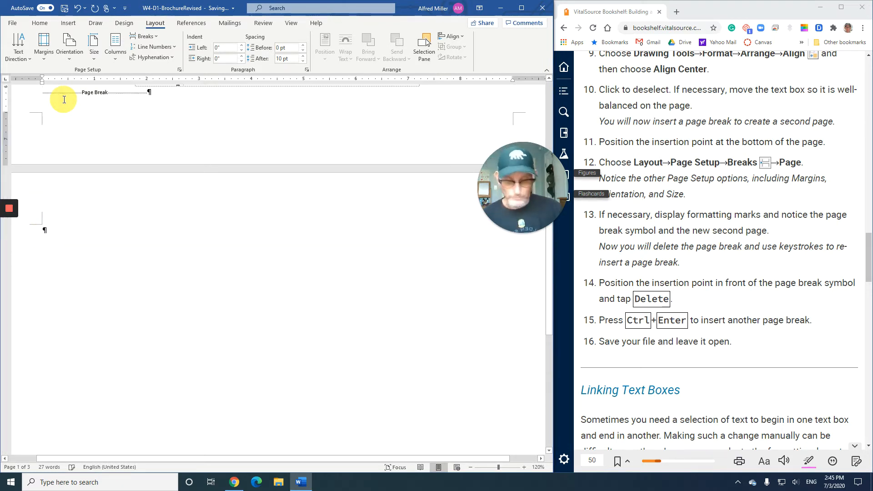
pyautogui.press('Delete')
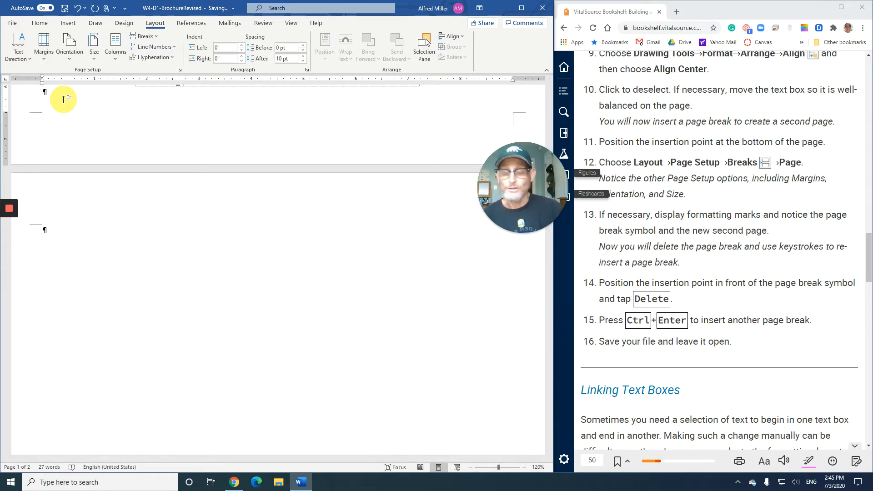
# - Insert another page break, and clear the breaks and empty paragraphs to return the brochure to a single page
pyautogui.hotkey('ctrl', 'Return')
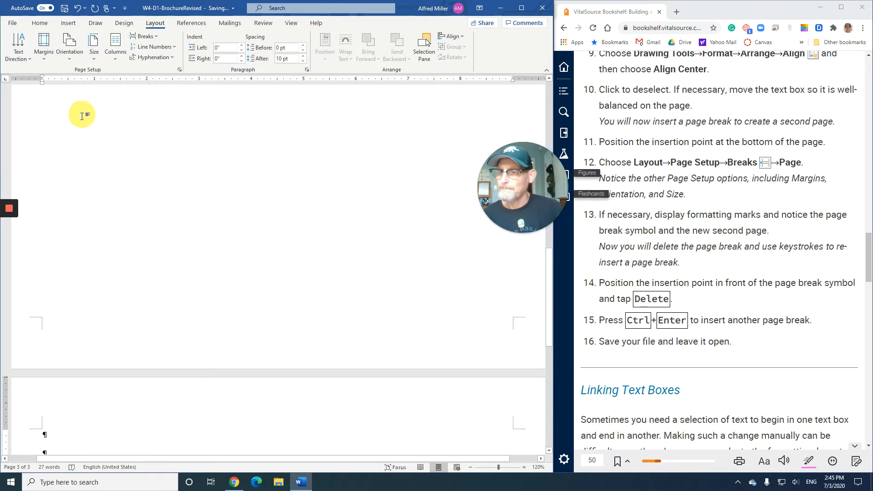
pyautogui.scroll(-5, 69, 105)
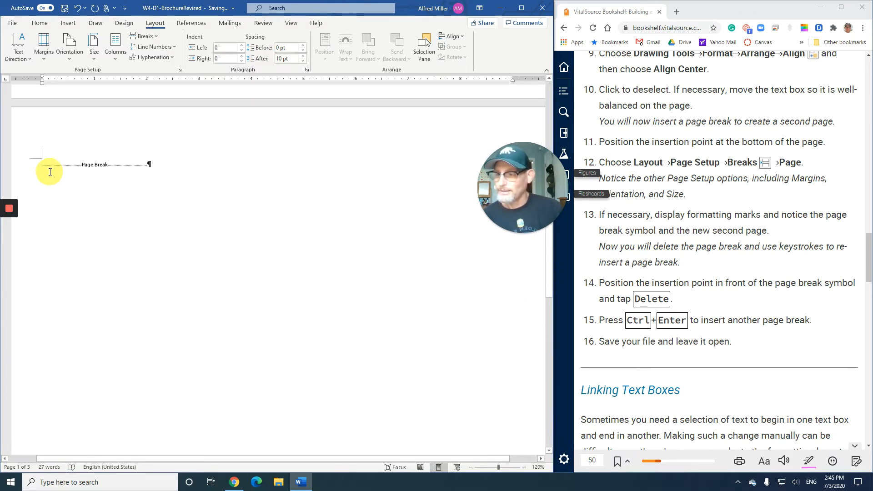
pyautogui.click(38, 165)
pyautogui.press('Delete')
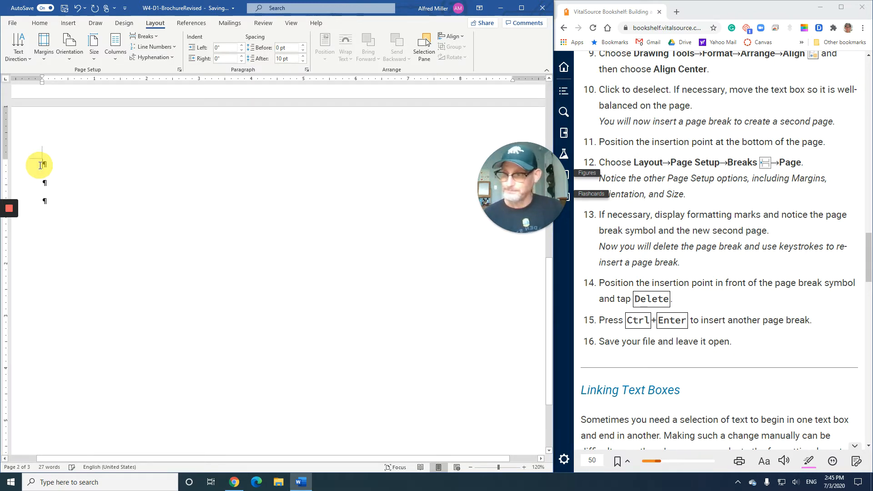
pyautogui.press('Delete')
pyautogui.press('Delete')
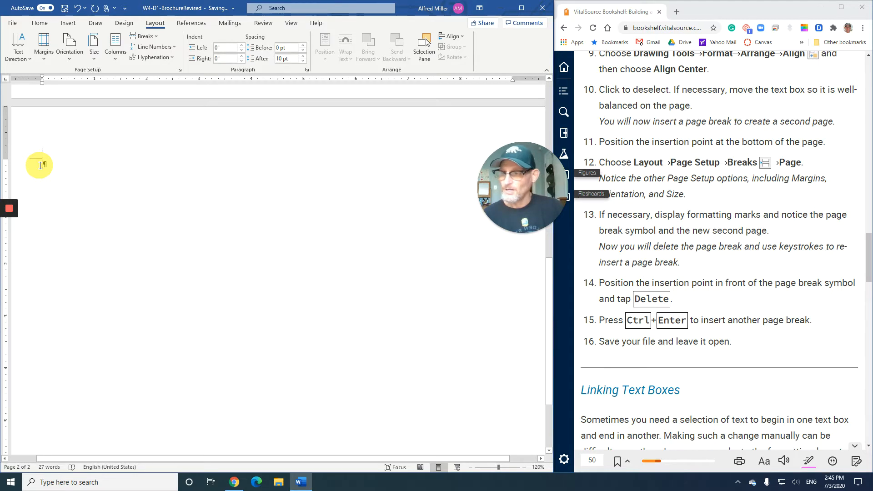
pyautogui.press('BackSpace')
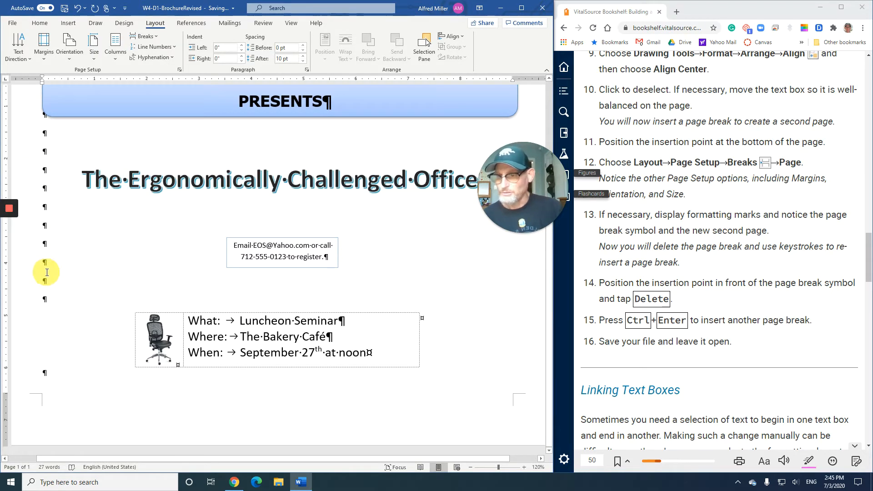
# - Delete an empty paragraph above the seminar details table and insert a page break in the paragraph below the table
pyautogui.press('Delete')
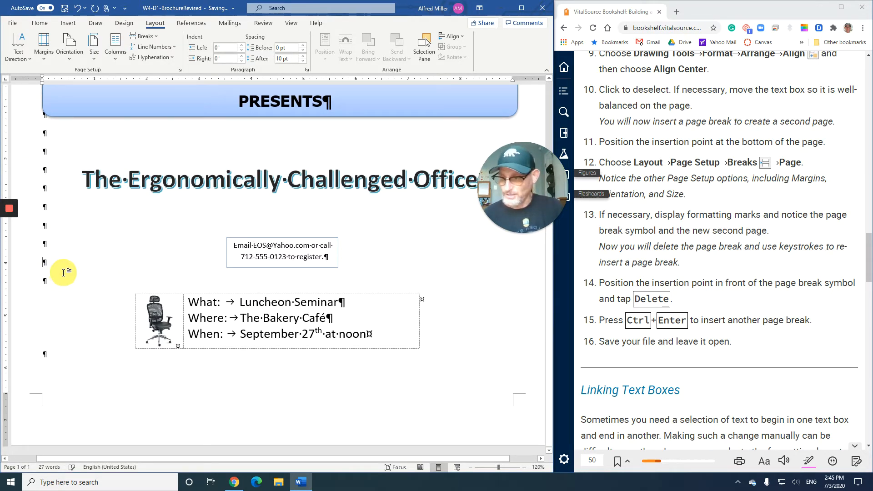
pyautogui.click(48, 362)
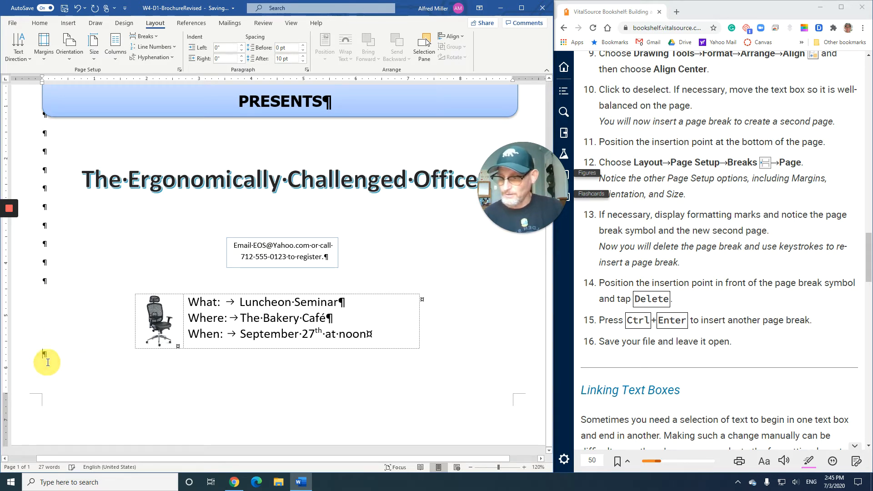
pyautogui.hotkey('ctrl', 'Return')
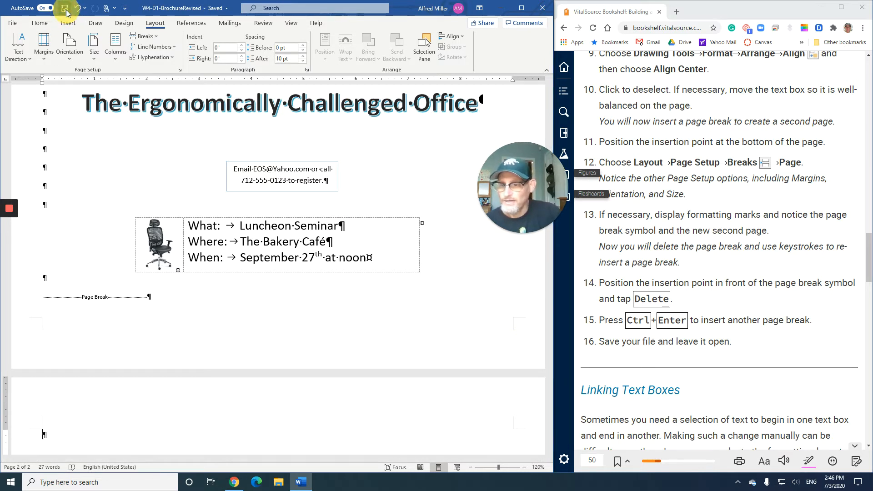
# - Read the textbook's Linking Text Boxes section and the opening instructions of exercise W4-D5
pyautogui.scroll(-3, 646, 271)
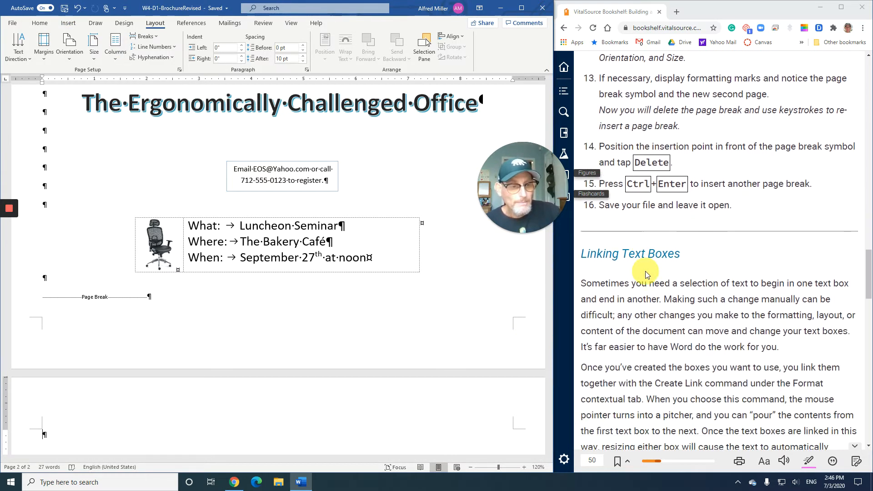
pyautogui.scroll(-2, 646, 270)
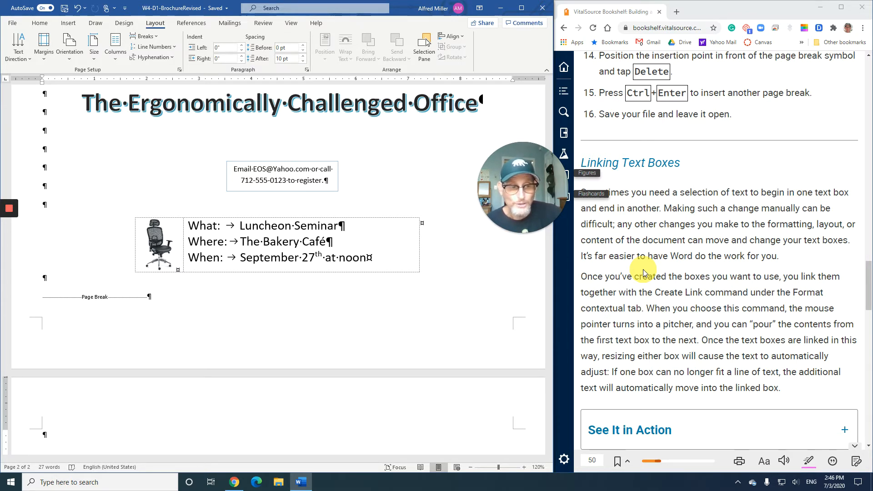
pyautogui.scroll(-1, 643, 272)
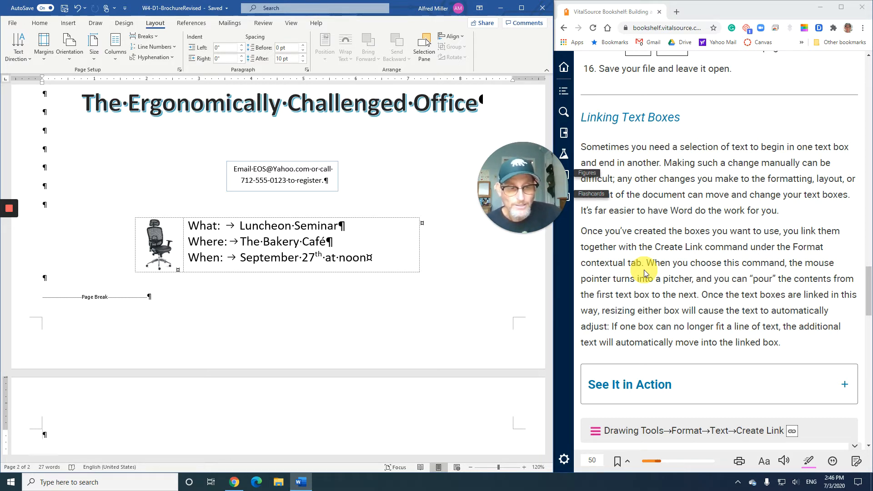
pyautogui.scroll(-6, 644, 270)
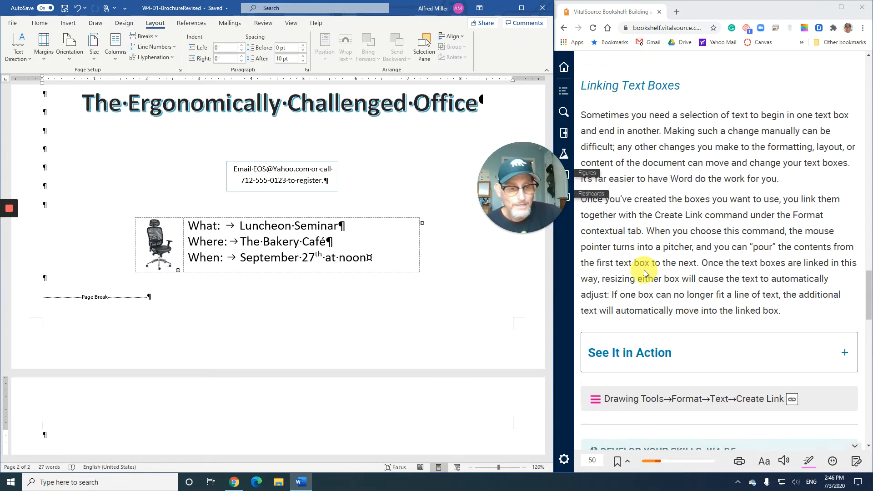
pyautogui.scroll(-1, 644, 271)
pyautogui.scroll(1, 643, 271)
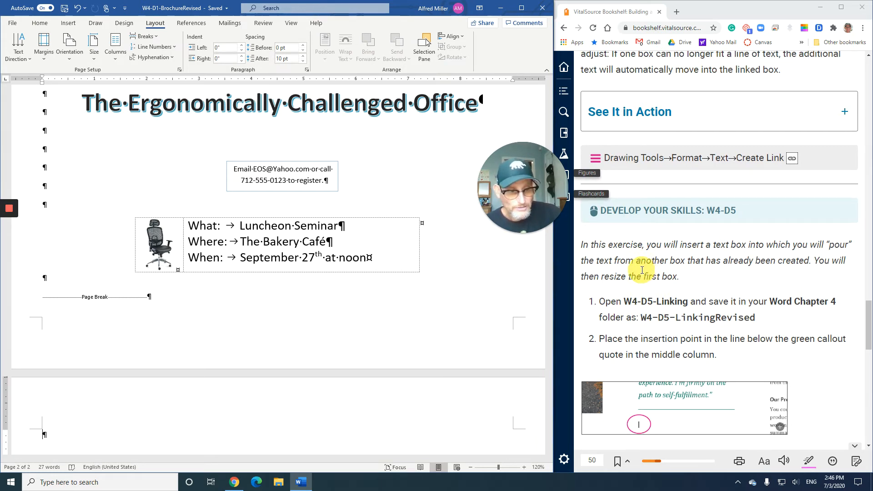
pyautogui.scroll(-2, 642, 270)
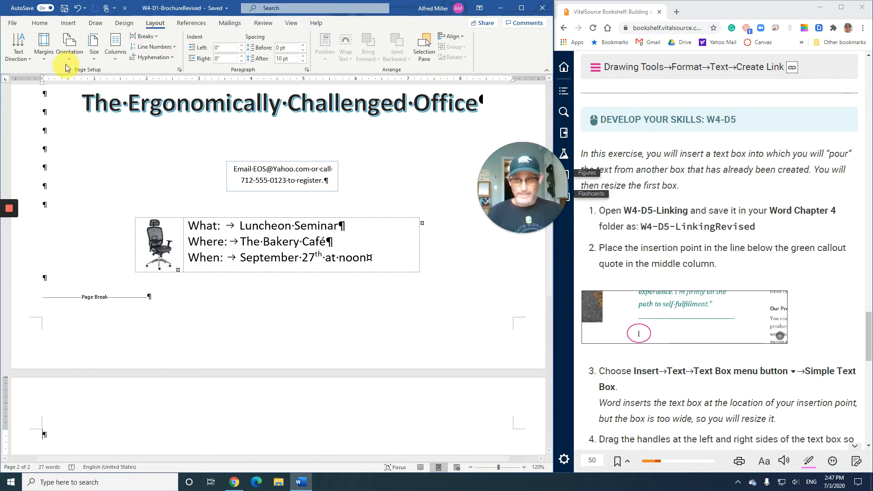
# - Open the W4-D5-Linking document from the Word Chapter 4 folder
pyautogui.click(18, 25)
pyautogui.click(37, 82)
pyautogui.click(143, 272)
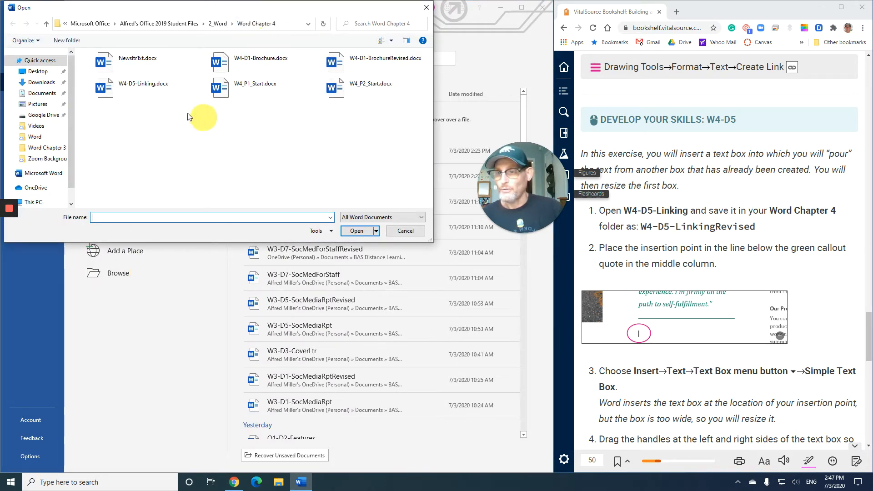
pyautogui.doubleClick(131, 88)
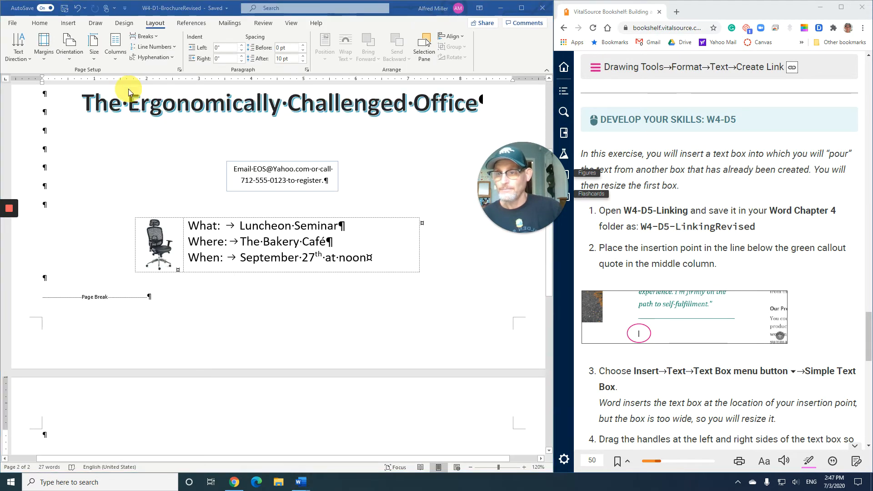
pyautogui.moveTo(471, 8); pyautogui.dragTo(2, 52)
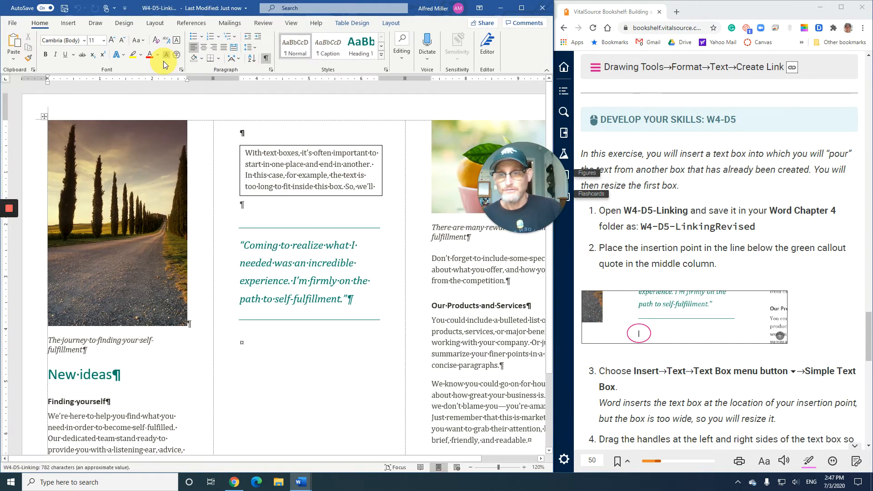
# - Save a copy of the document as W4-D5-LinkingRevised in the same folder
pyautogui.click(14, 22)
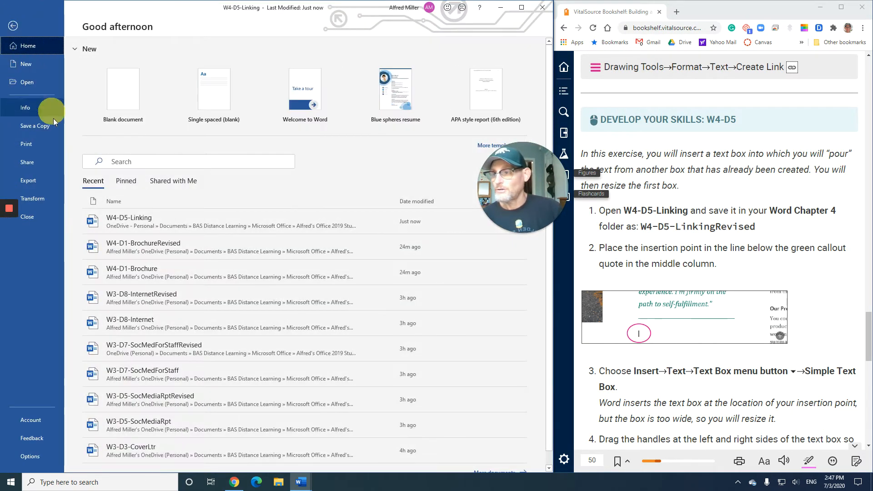
pyautogui.click(52, 128)
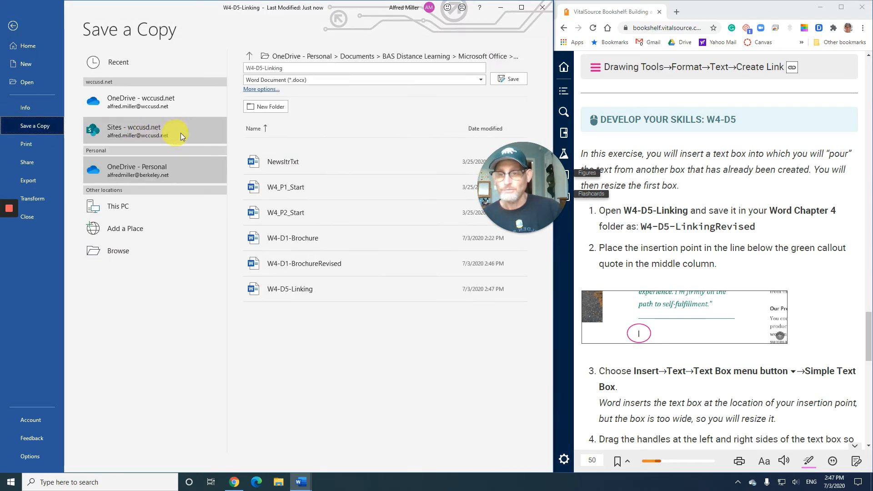
pyautogui.click(290, 69)
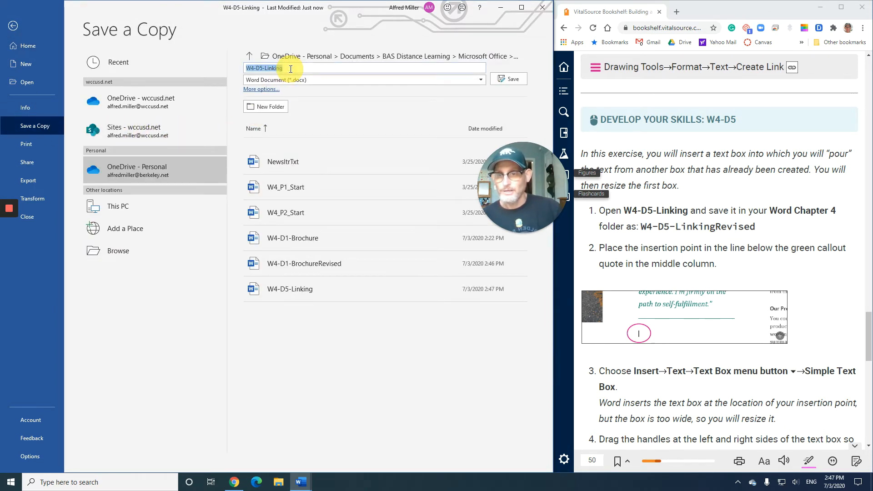
pyautogui.click(290, 69)
pyautogui.write('Revised')
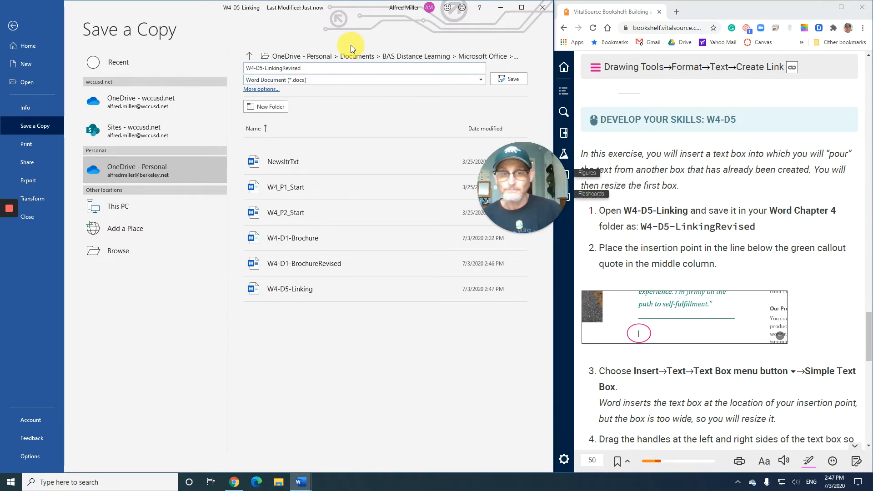
pyautogui.click(510, 77)
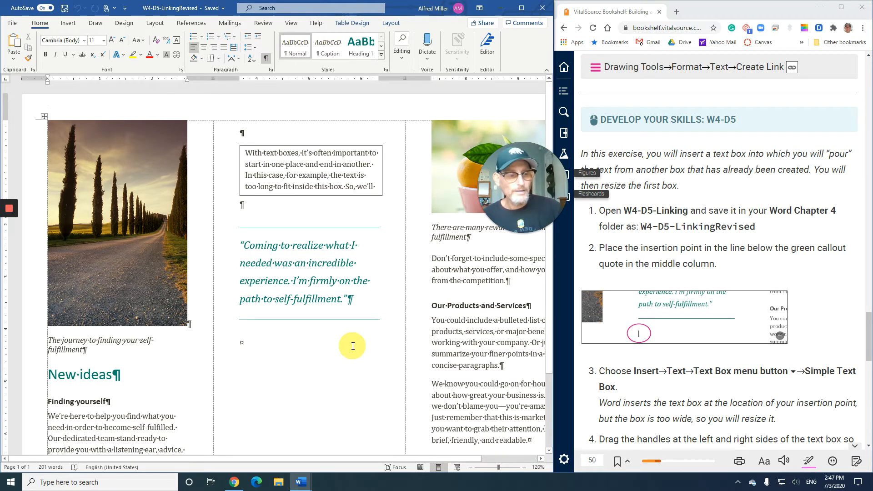
# - Insert a Simple Text Box below the green quote in the middle column and narrow it to about 2.7" to match the column content
pyautogui.click(253, 357)
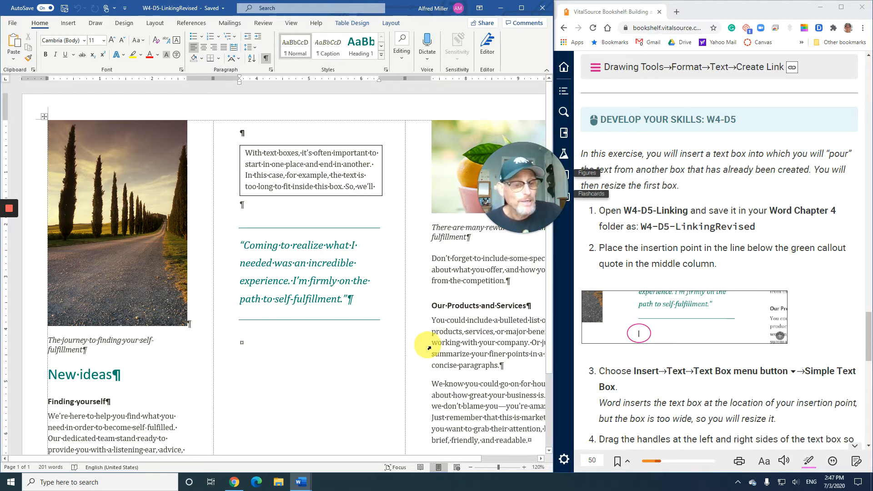
pyautogui.scroll(-4, 730, 334)
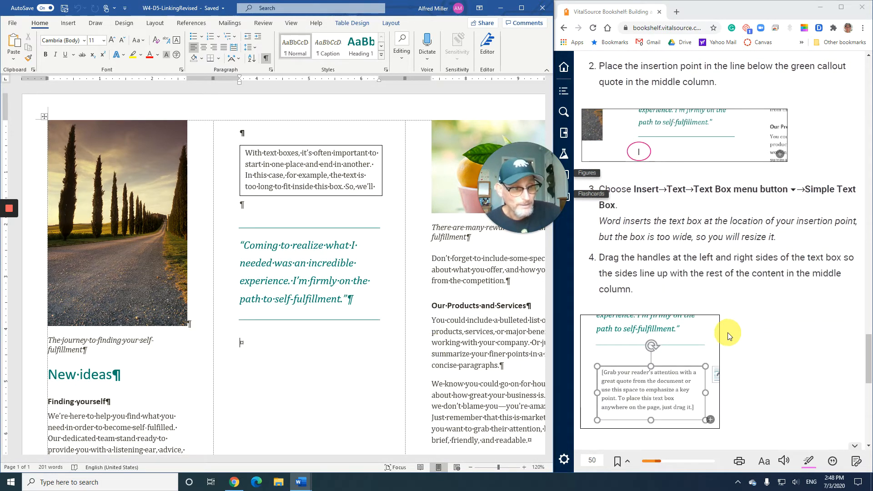
pyautogui.click(68, 23)
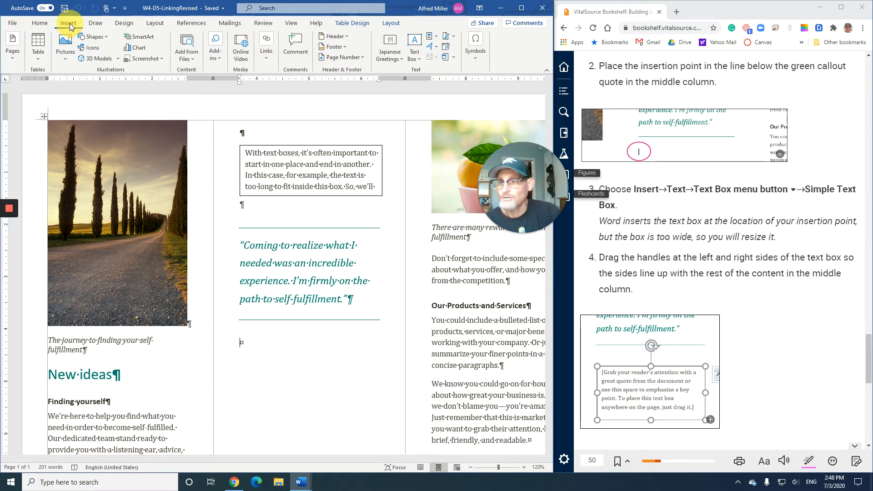
pyautogui.click(415, 57)
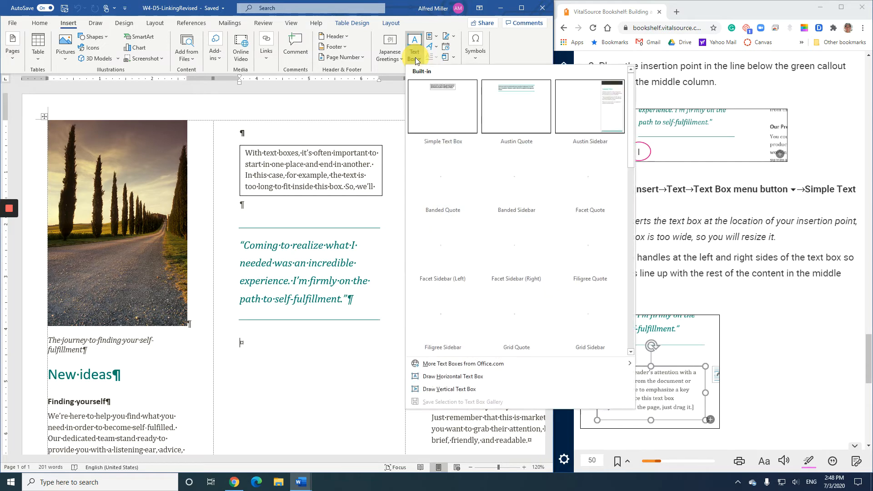
pyautogui.click(452, 127)
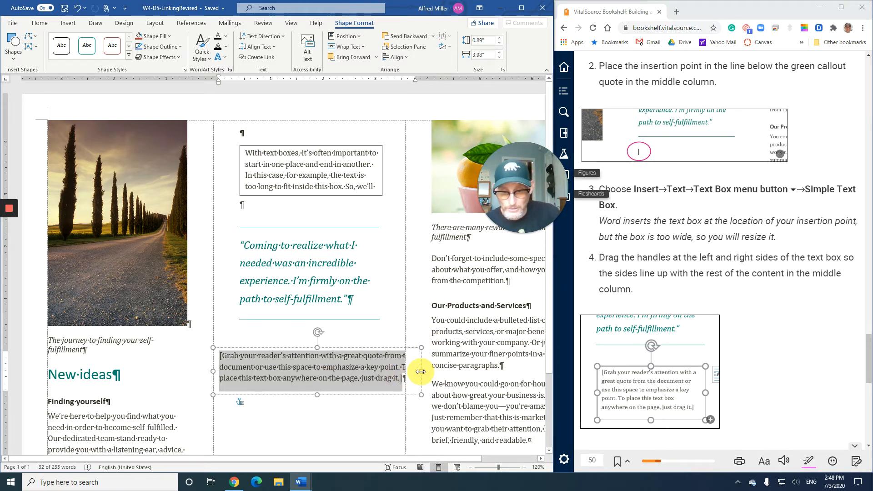
pyautogui.moveTo(421, 372); pyautogui.dragTo(381, 374)
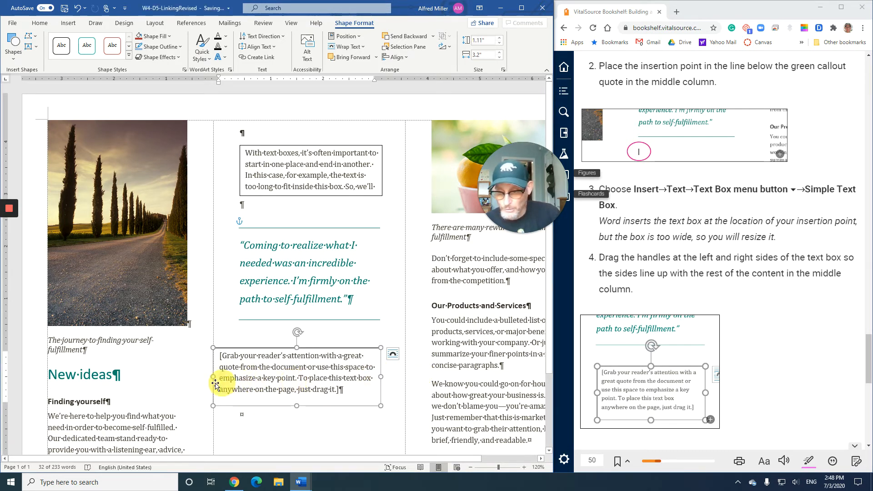
pyautogui.moveTo(212, 377); pyautogui.dragTo(239, 376)
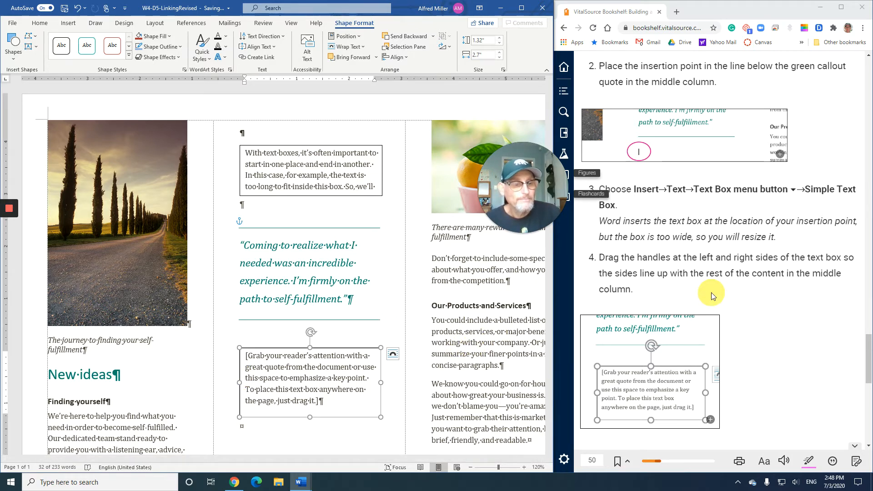
# - Delete the placeholder text from the new text box below the green quote, following exercise step 5
pyautogui.scroll(-2, 711, 296)
pyautogui.scroll(-6, 713, 298)
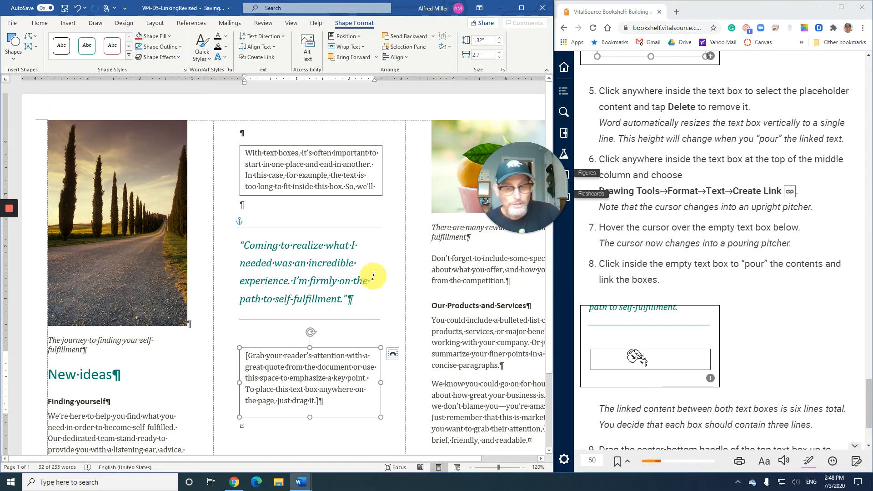
pyautogui.click(307, 363)
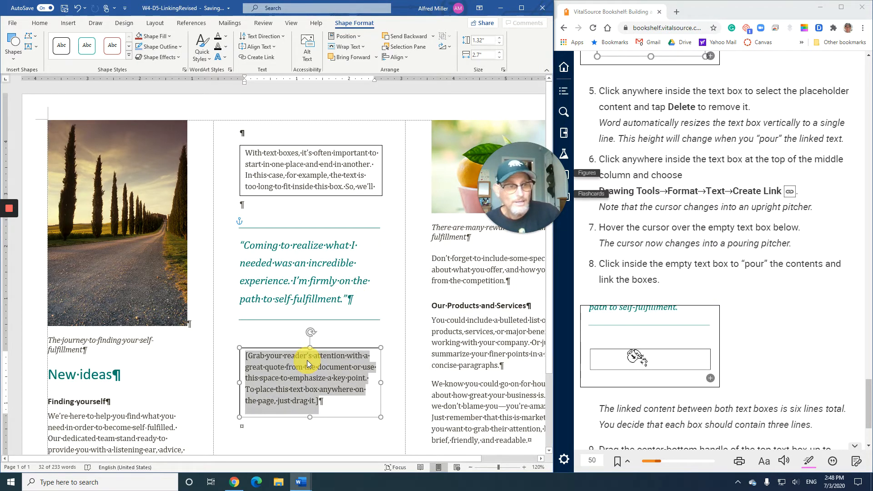
pyautogui.press('Delete')
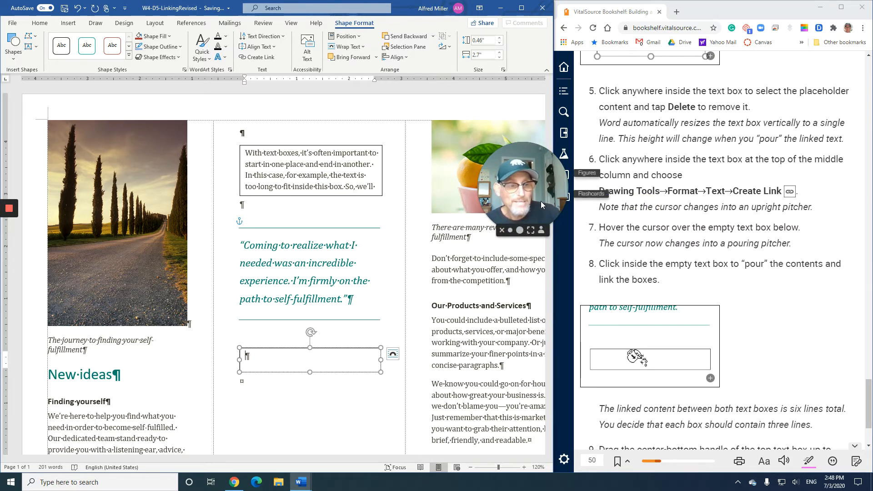
# - Link the text box above the green quote to the empty one below it, pouring the overflow text into it
pyautogui.click(305, 158)
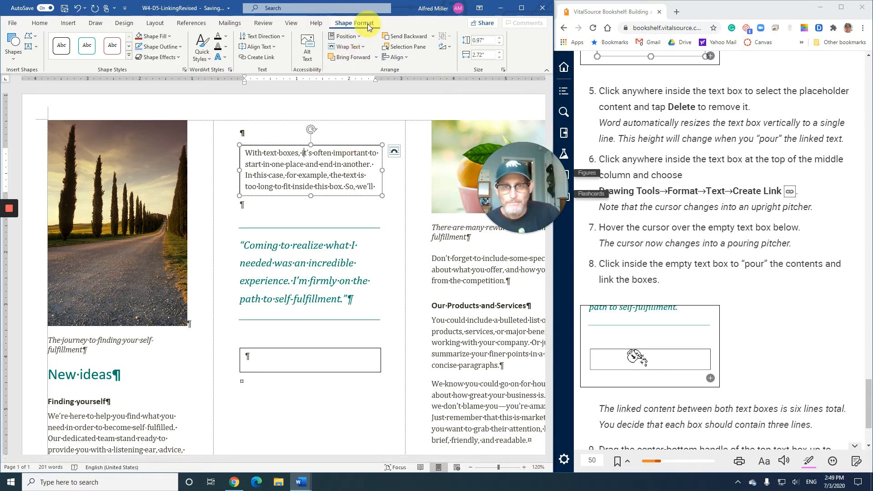
pyautogui.click(265, 57)
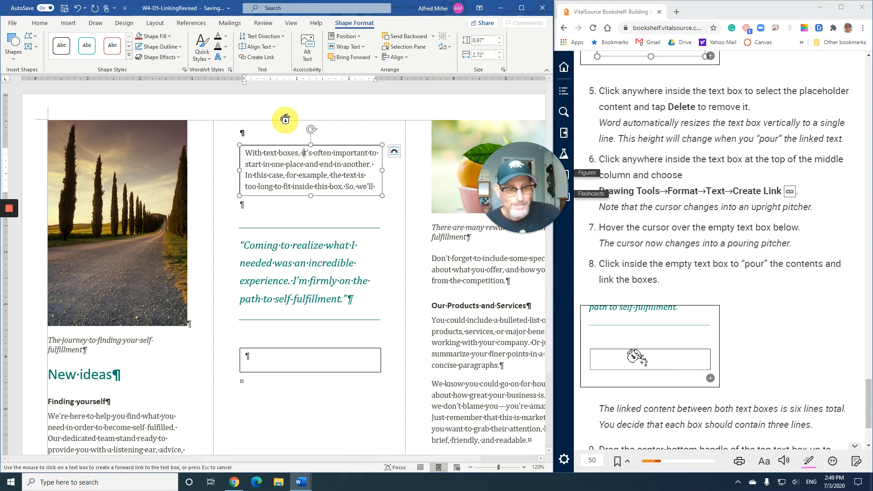
pyautogui.click(296, 359)
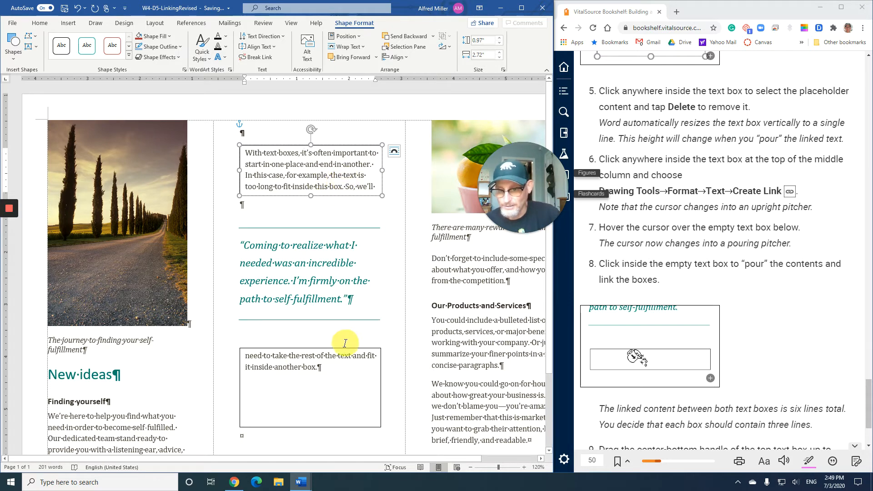
# - Shorten the upper text box to about 0.84" high so it holds three lines, and the lower one to about 0.86"
pyautogui.scroll(-3, 712, 322)
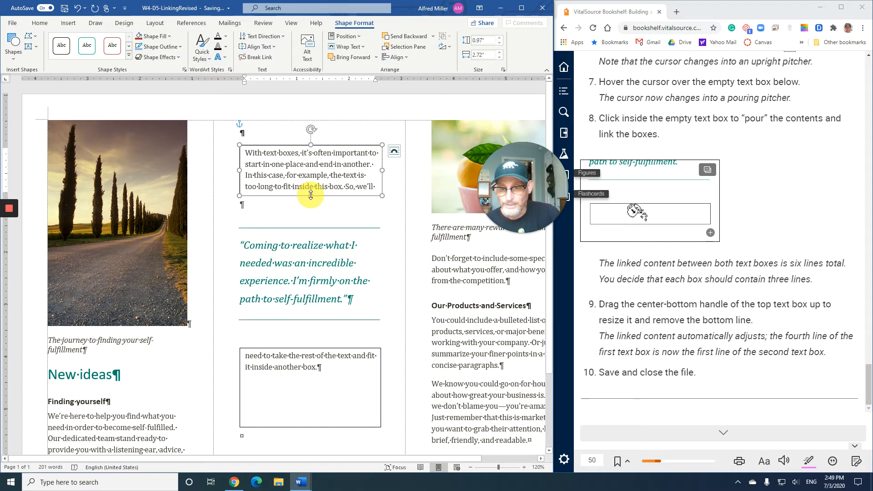
pyautogui.moveTo(311, 195)
pyautogui.mouseDown()
pyautogui.moveTo(310, 180)
pyautogui.moveTo(311, 189)
pyautogui.mouseUp()
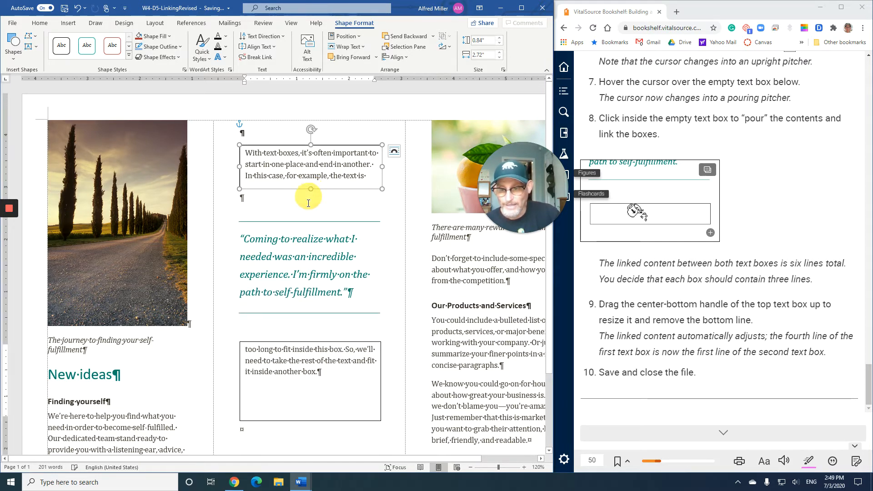
pyautogui.click(311, 422)
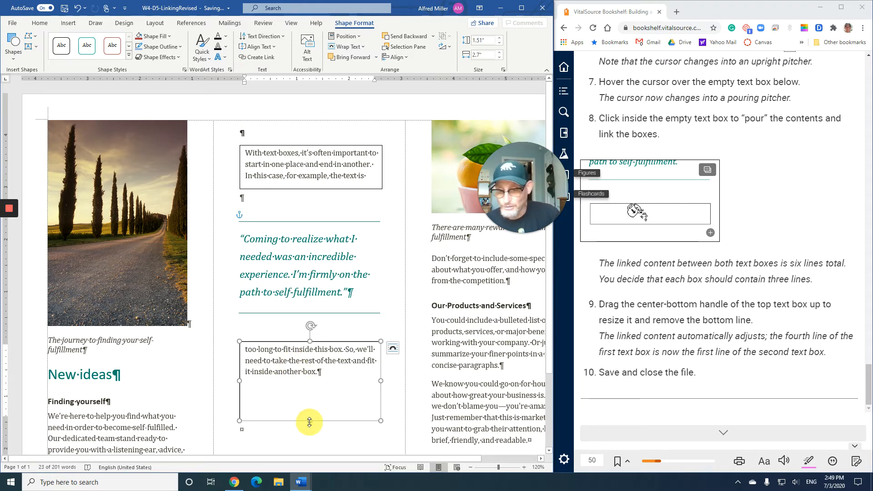
pyautogui.moveTo(309, 422); pyautogui.dragTo(308, 387)
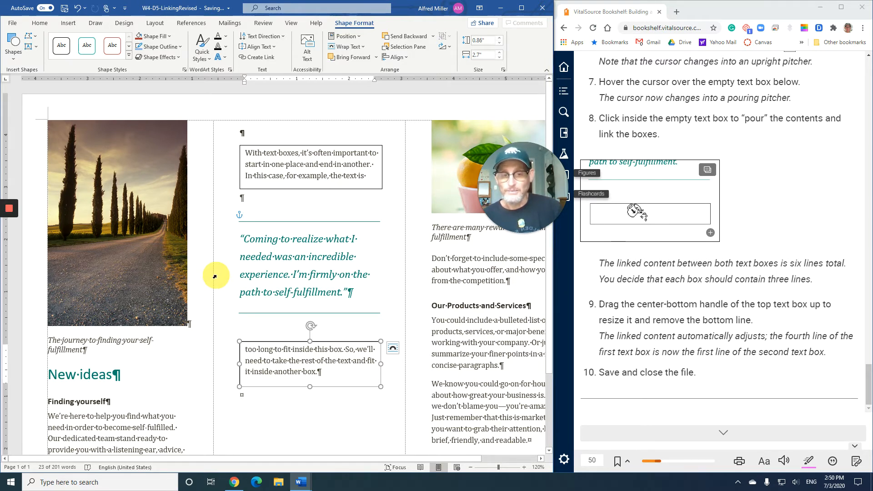
# - Save and close W4-D5-LinkingRevised, and advance the textbook to the Working with SmartArt section
pyautogui.click(288, 353)
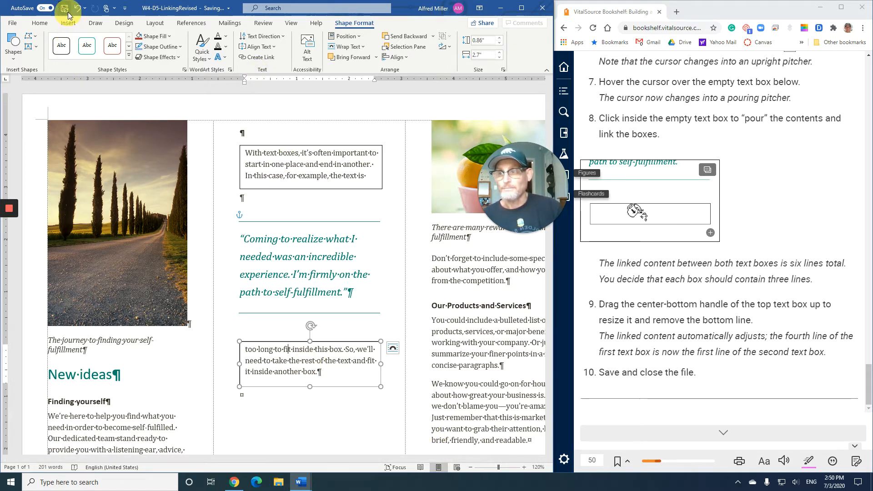
pyautogui.click(12, 23)
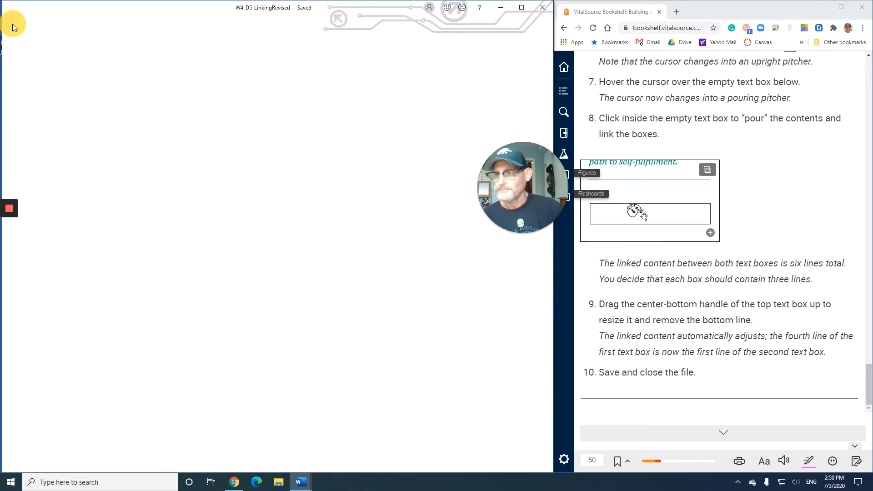
pyautogui.click(39, 215)
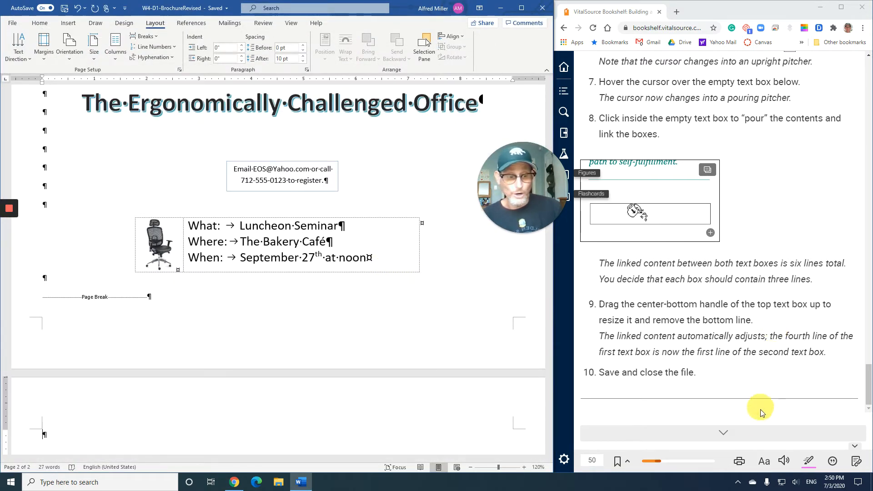
pyautogui.click(727, 434)
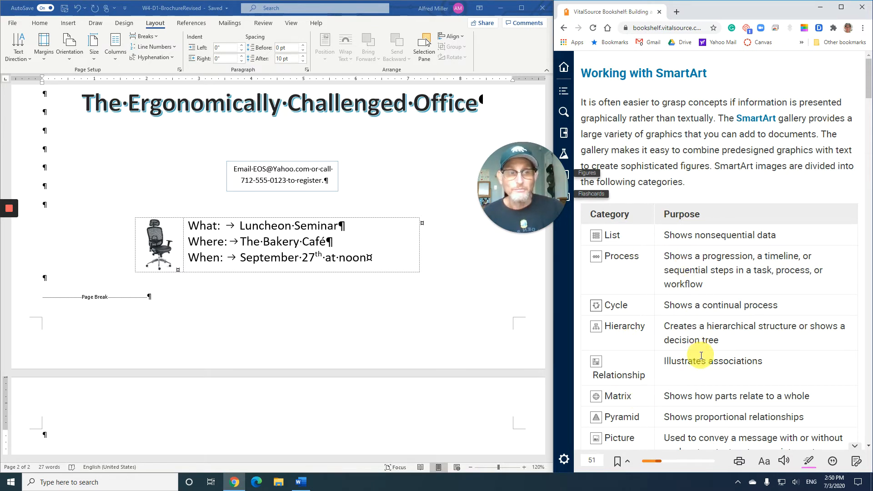
pyautogui.scroll(-1, 701, 355)
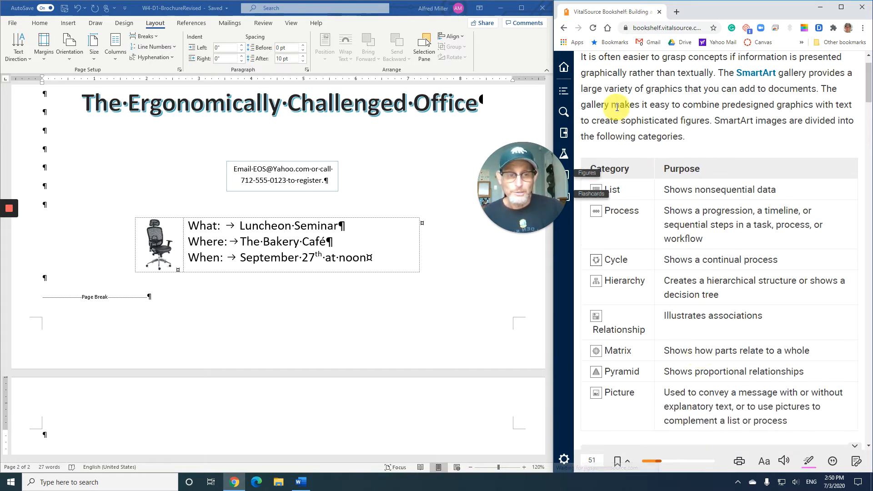
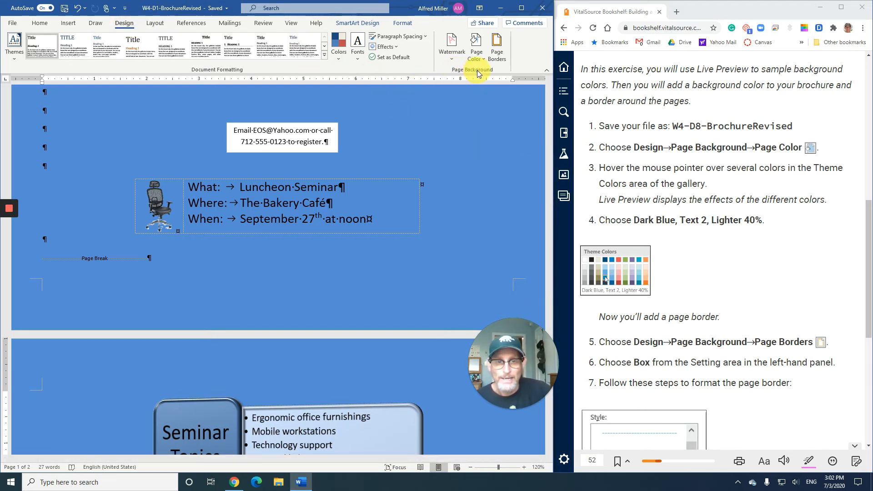
# - Open the page border settings for the brochure and choose the Box setting, following exercise steps 5 and 6
pyautogui.click(500, 54)
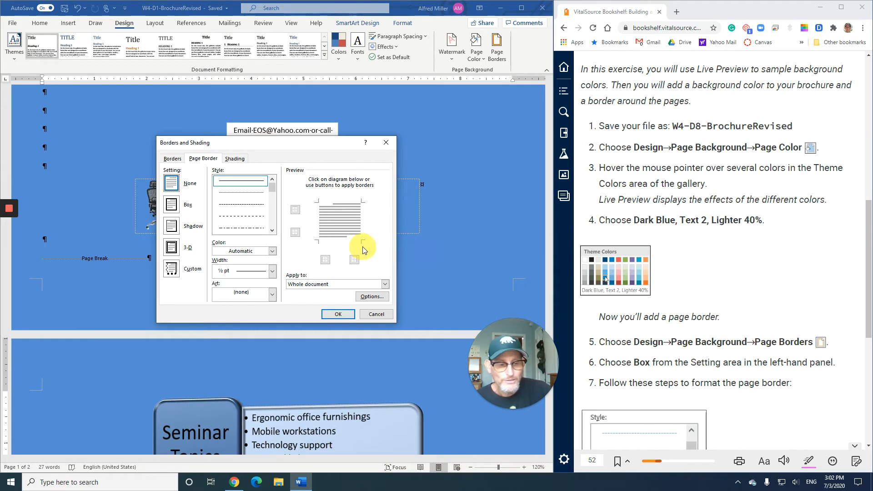
pyautogui.scroll(-3, 668, 249)
pyautogui.scroll(-3, 667, 249)
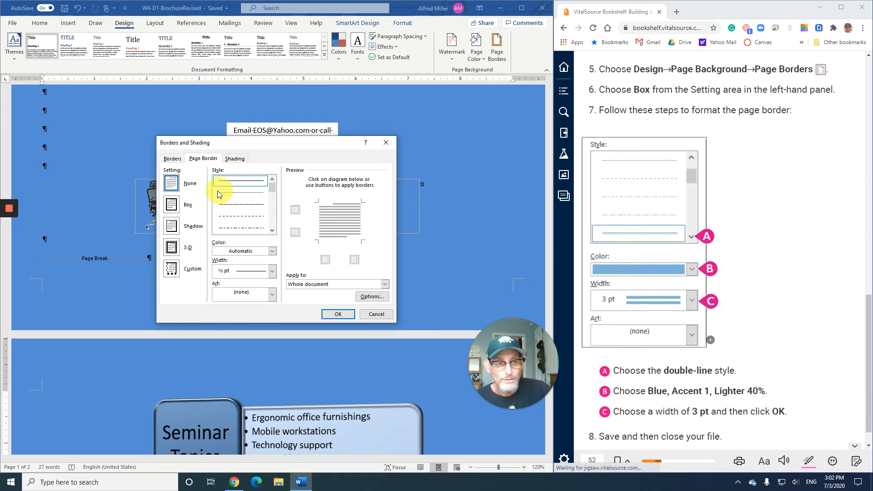
pyautogui.click(172, 205)
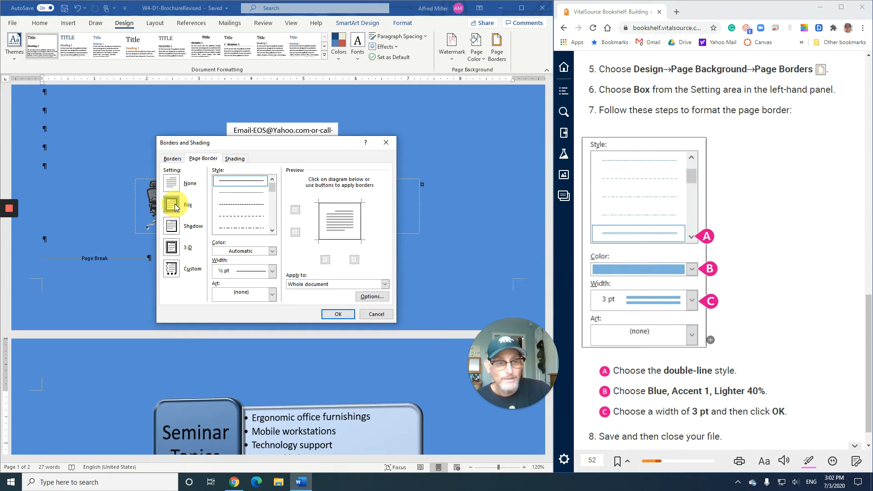
# - Choose the double-line style for the page border, following exercise step 7
pyautogui.scroll(-1, 742, 256)
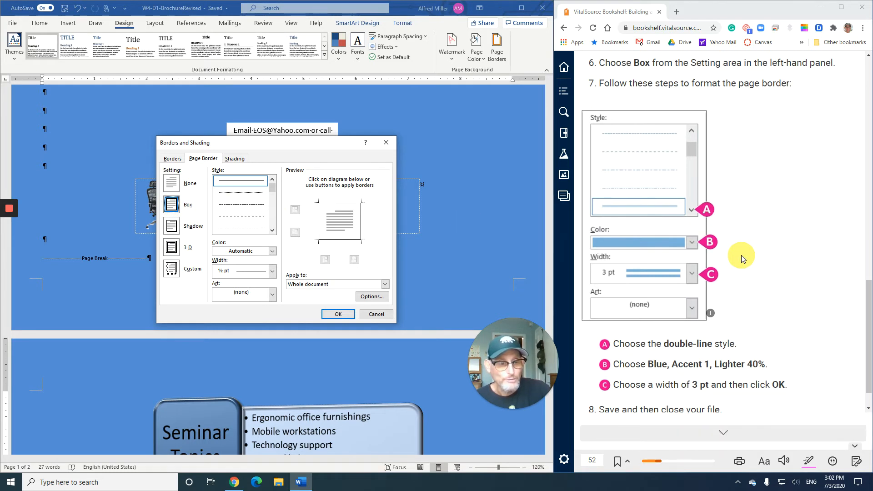
pyautogui.scroll(-1, 742, 256)
pyautogui.scroll(2, 741, 255)
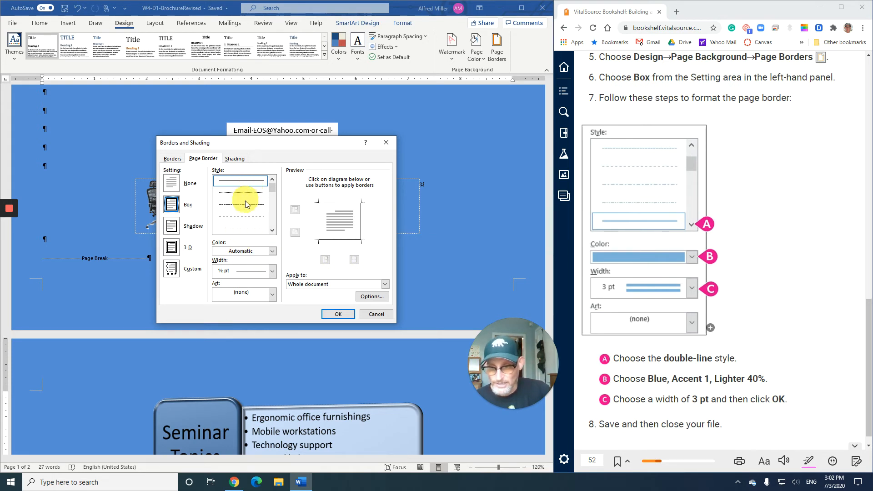
pyautogui.click(273, 231)
pyautogui.click(273, 231)
pyautogui.click(272, 230)
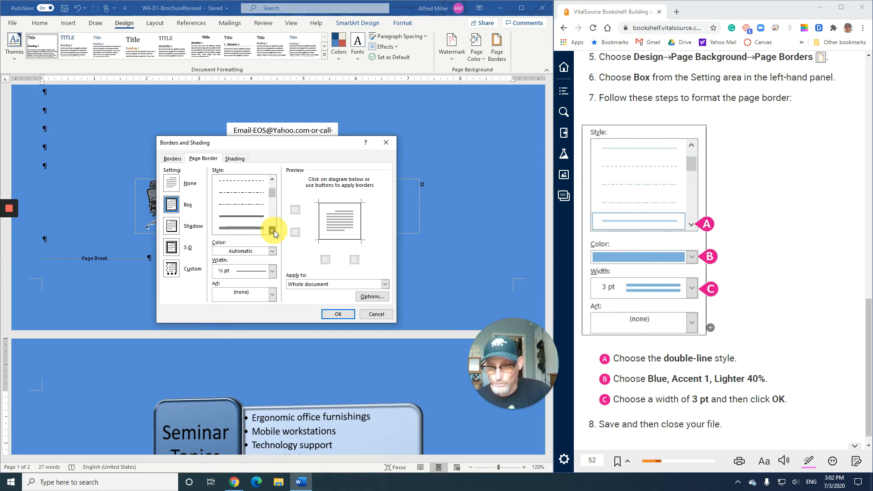
pyautogui.click(246, 225)
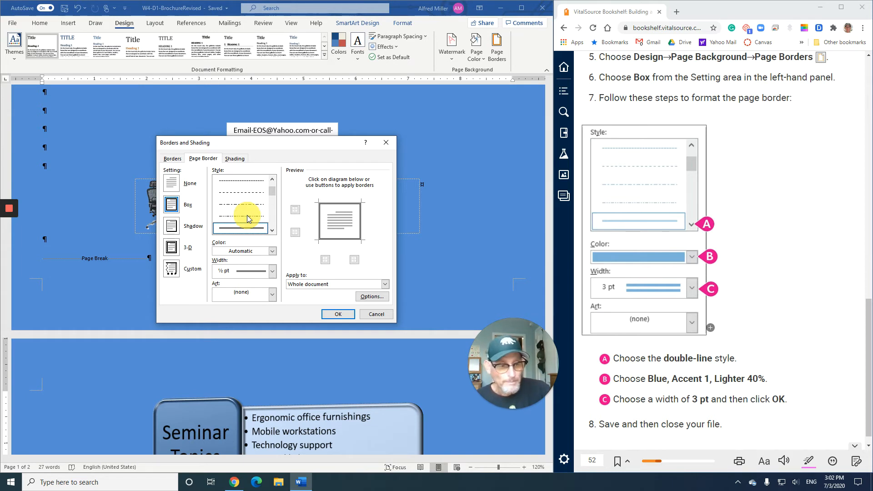
# - Set the border color to Blue, Accent 1, Lighter 40% and its width to 3 pt, and apply the border to the whole document
pyautogui.click(272, 251)
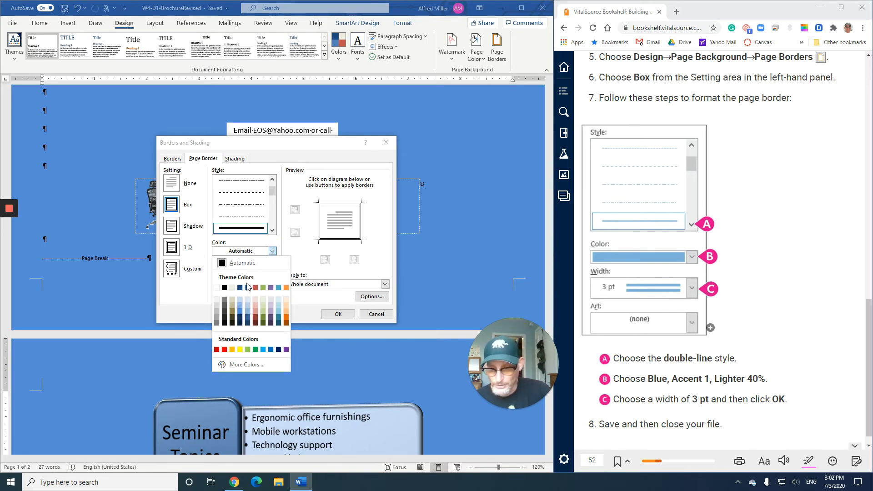
pyautogui.click(248, 313)
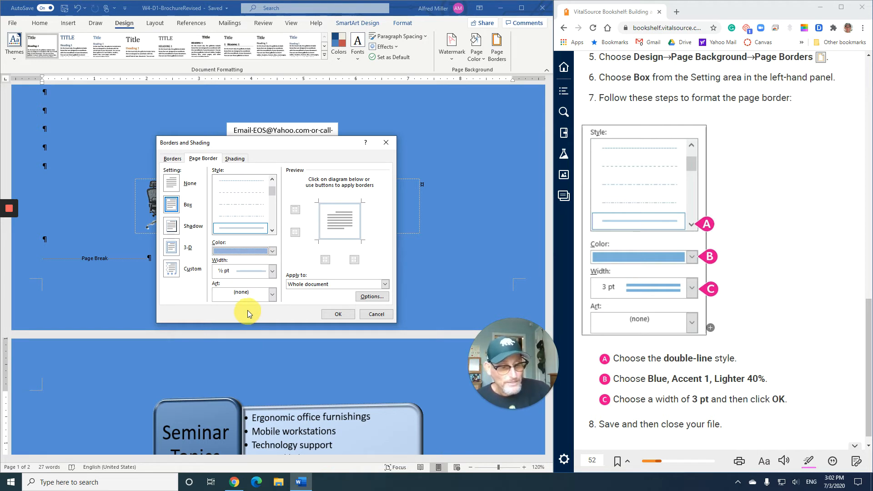
pyautogui.click(273, 272)
pyautogui.click(261, 341)
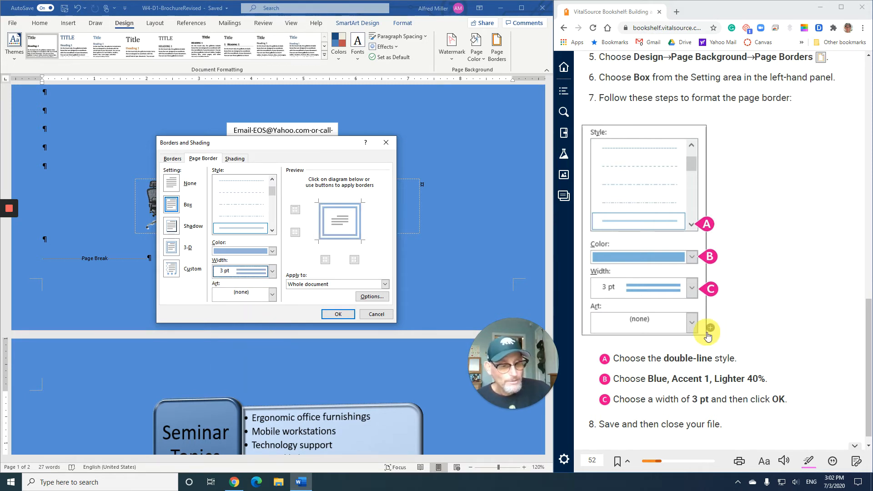
pyautogui.scroll(-1, 708, 335)
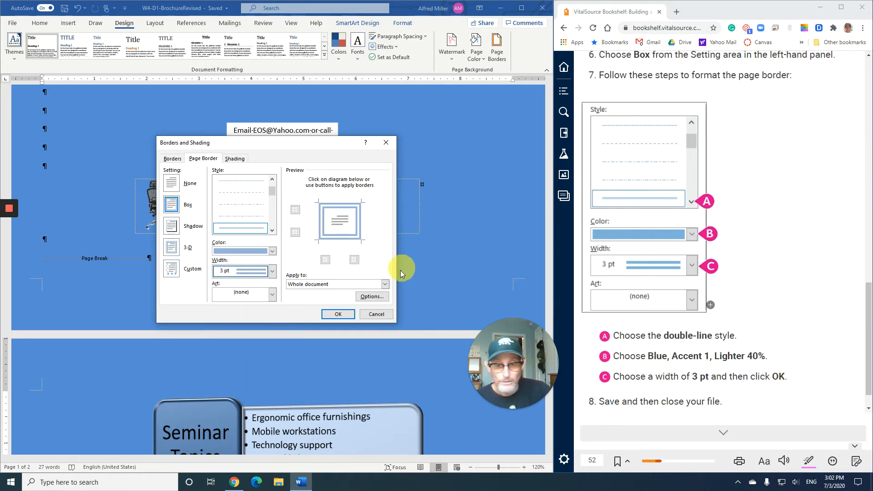
pyautogui.click(337, 314)
pyautogui.scroll(-8, 337, 313)
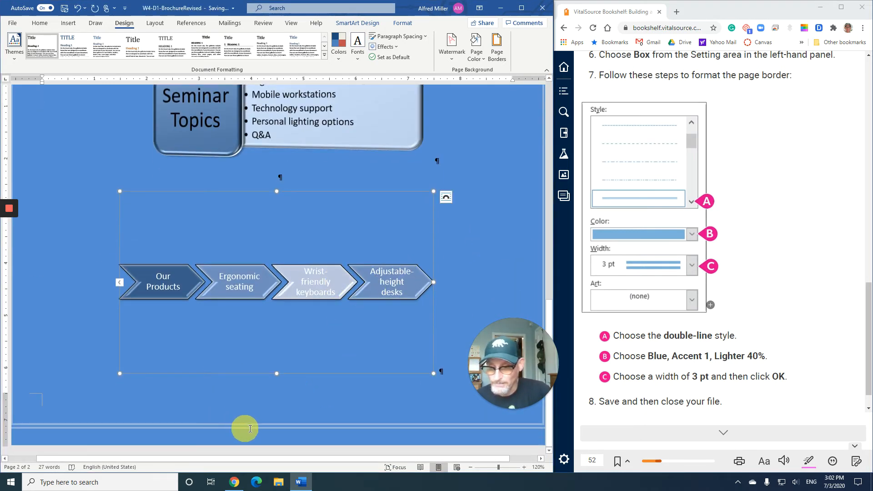
pyautogui.scroll(7, 296, 320)
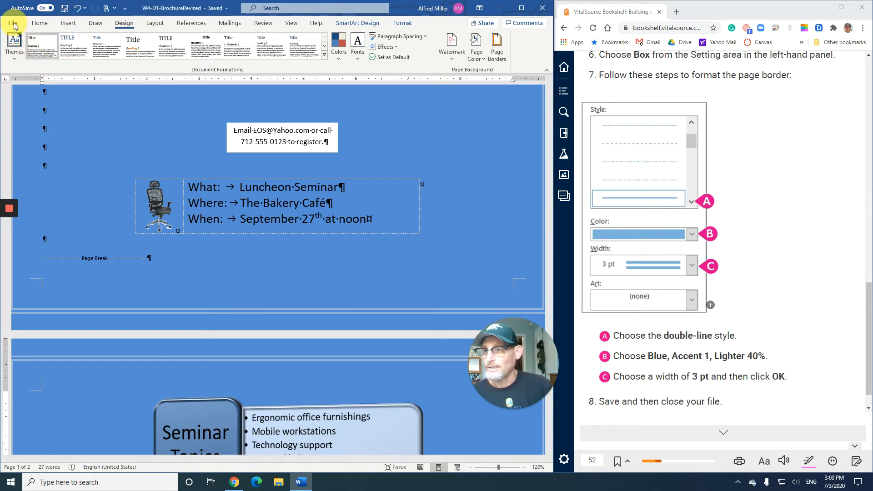
# - Close the W4-D1-BrochureRevised document
pyautogui.click(14, 25)
pyautogui.click(21, 218)
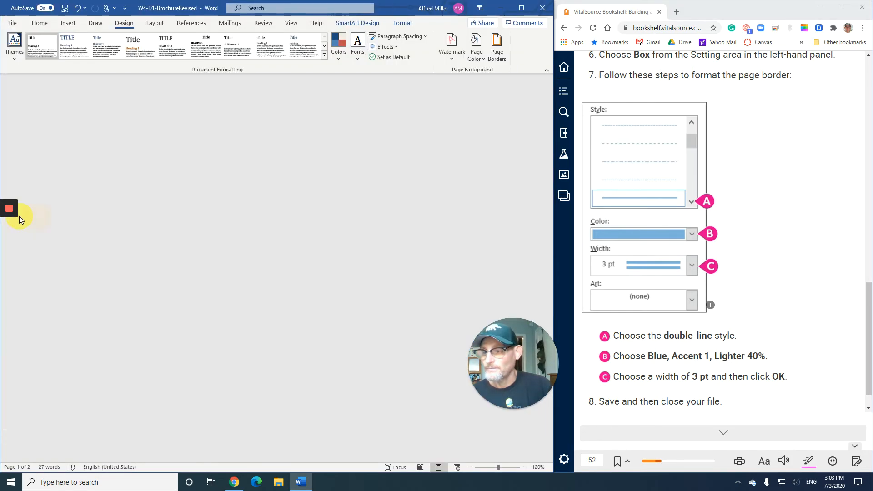
pyautogui.moveTo(18, 222)
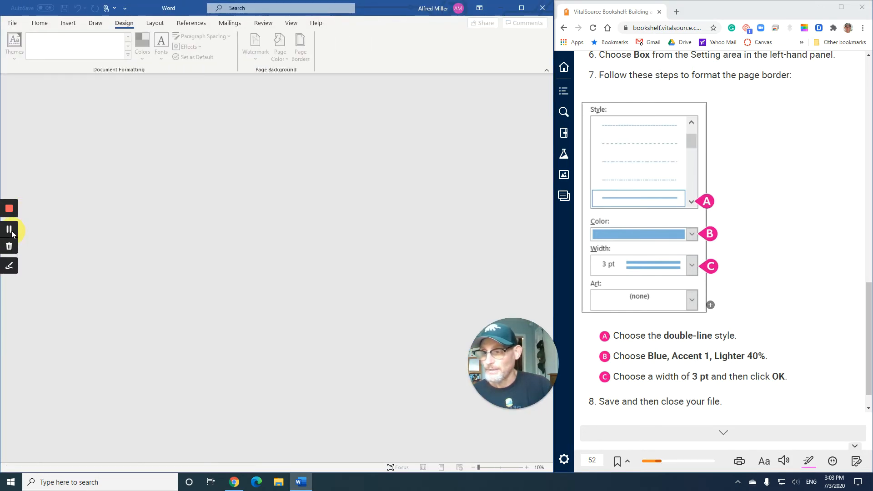
# - Advance the textbook to the Adding Special Effects to Text section and read the first steps of exercise W4-D9
pyautogui.click(724, 436)
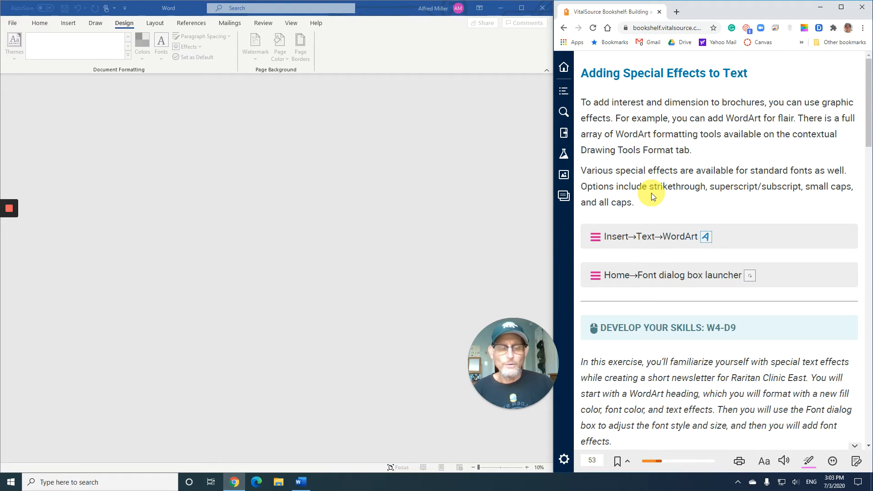
pyautogui.scroll(-1, 651, 193)
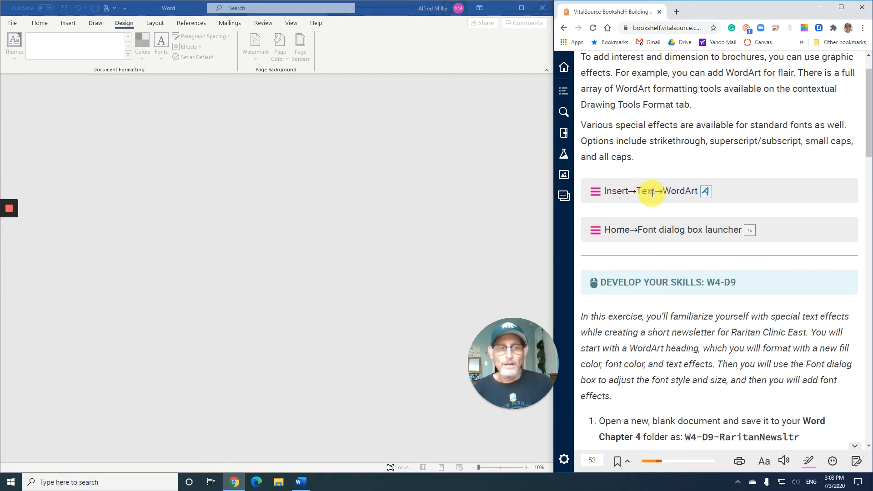
pyautogui.scroll(-1, 653, 193)
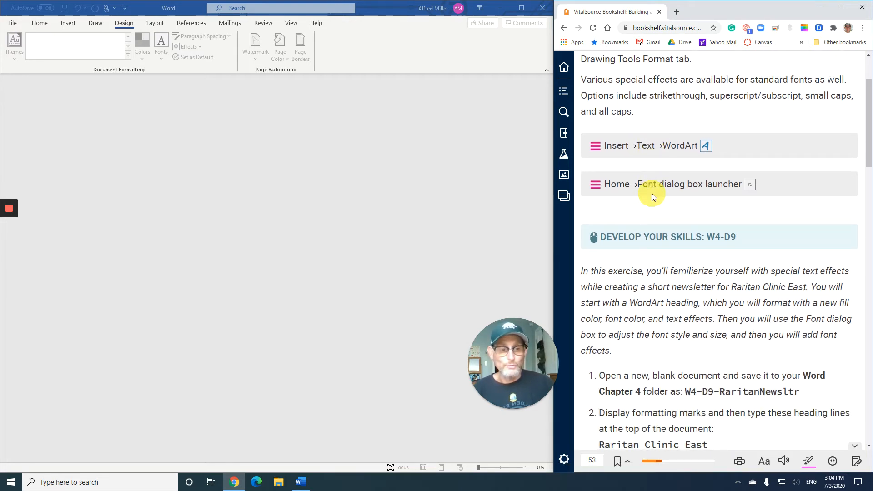
pyautogui.scroll(-3, 652, 193)
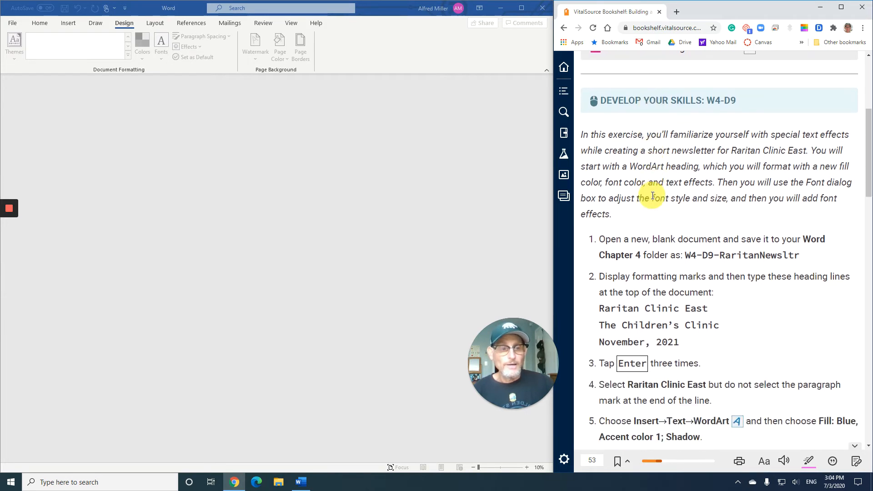
pyautogui.scroll(-1, 653, 195)
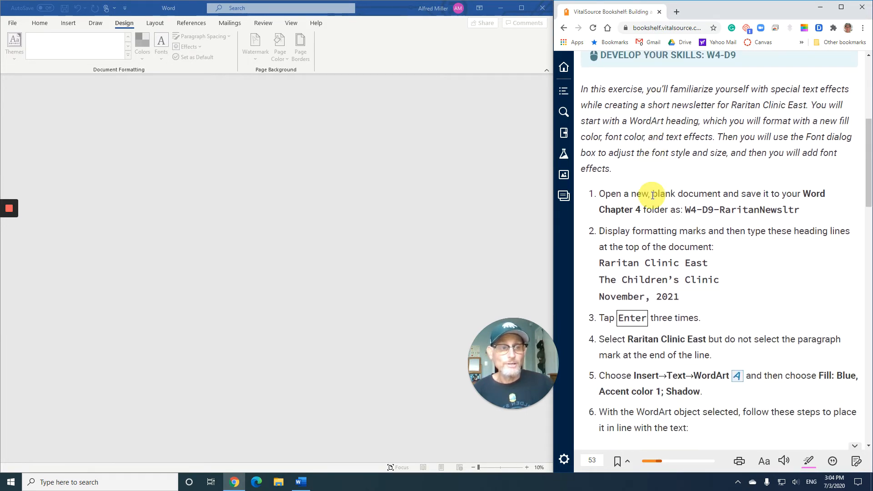
pyautogui.scroll(-2, 653, 195)
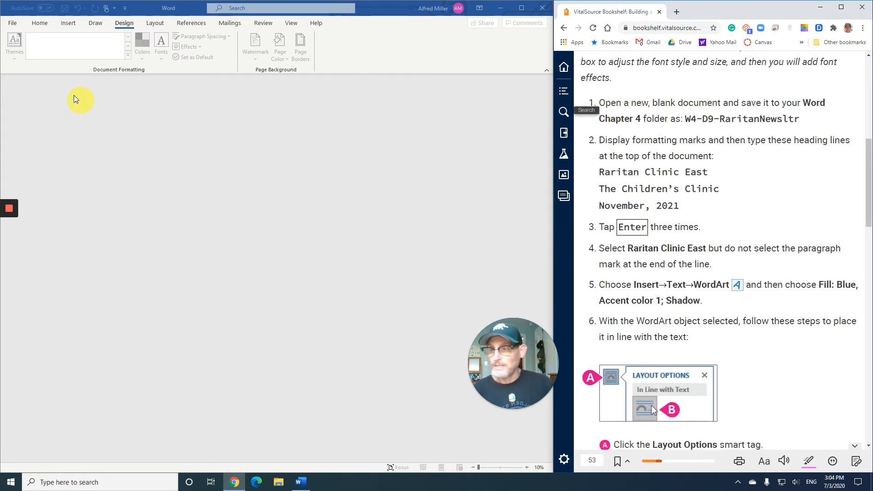
# - Create a new blank Word document for the Raritan Clinic newsletter exercise
pyautogui.click(11, 23)
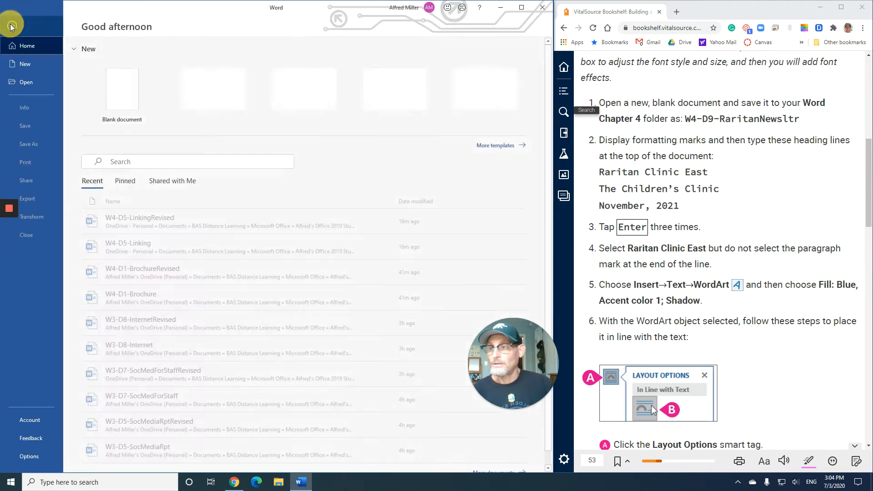
pyautogui.click(18, 67)
pyautogui.click(121, 128)
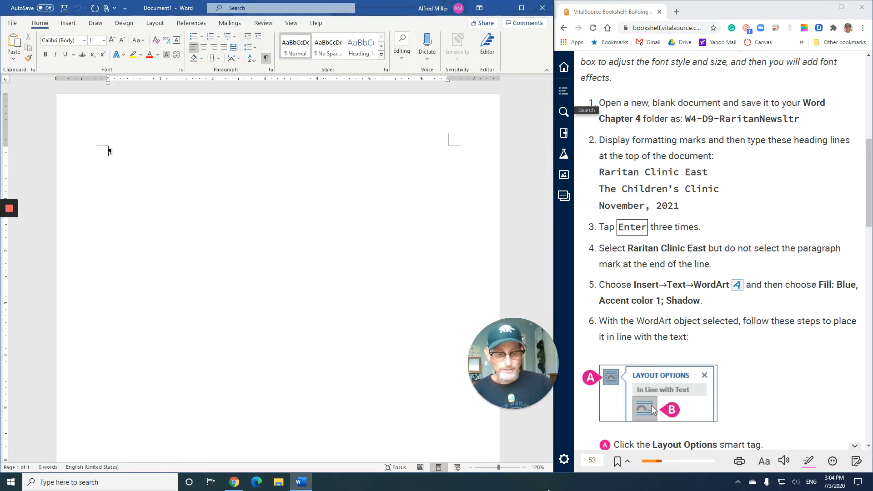
pyautogui.click(525, 468)
pyautogui.click(525, 468)
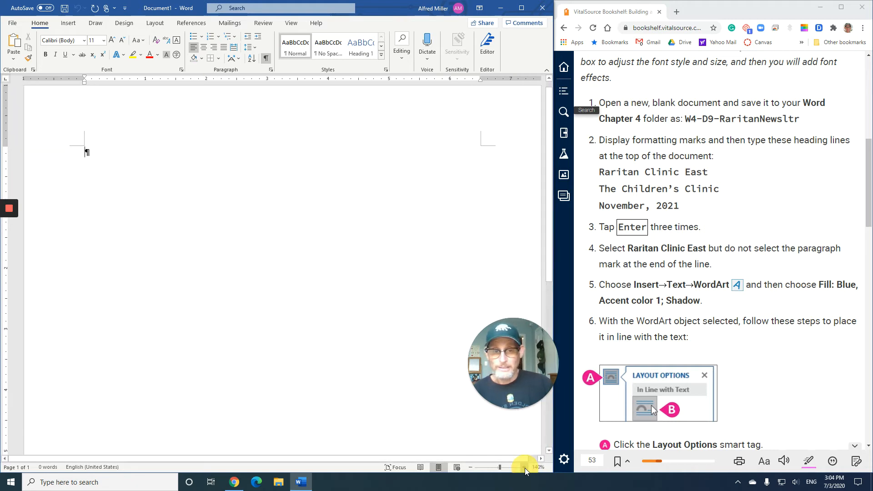
pyautogui.click(525, 468)
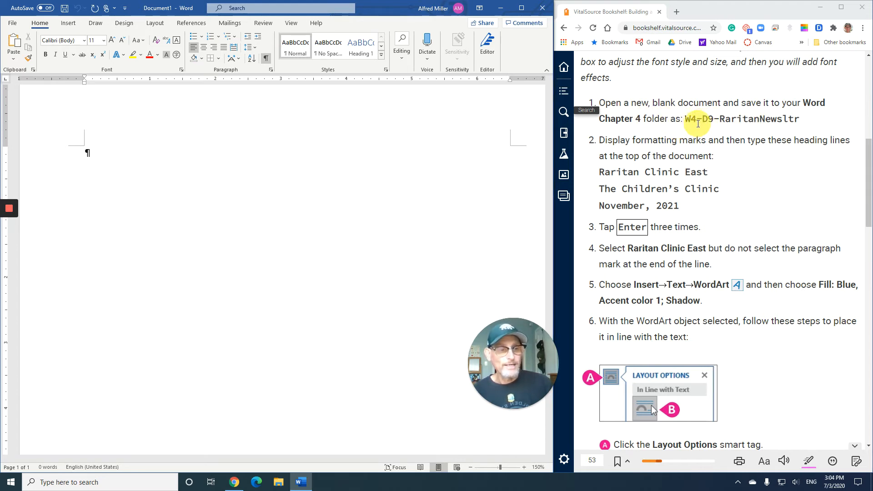
# - Save the new document in the Word Chapter 4 folder as W4-D9-RaritanNewsLtr
pyautogui.click(14, 29)
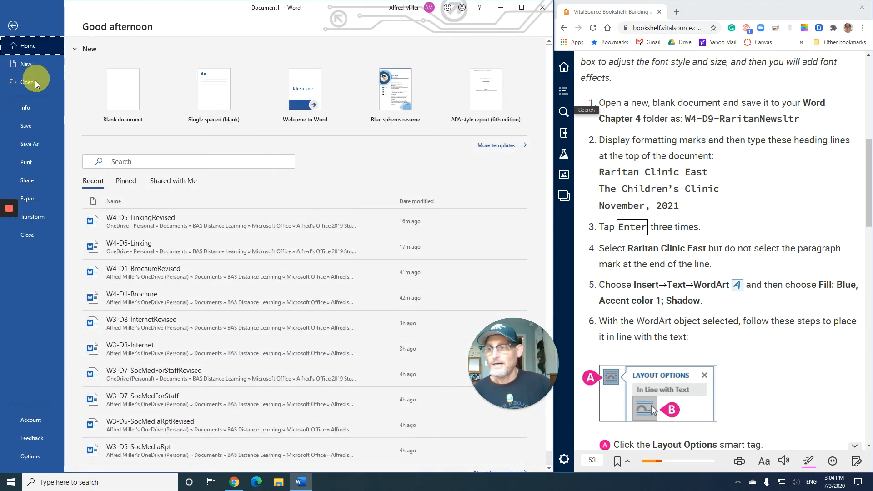
pyautogui.click(40, 130)
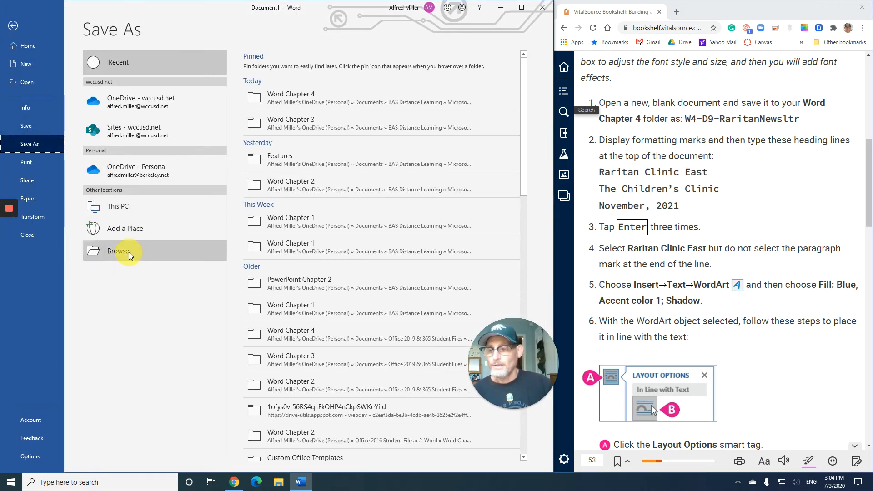
pyautogui.click(312, 96)
pyautogui.click(298, 68)
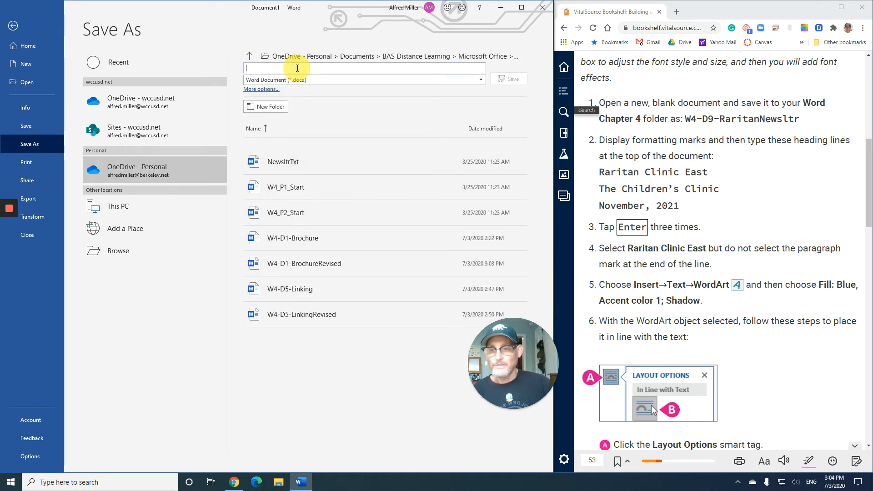
pyautogui.write('W4')
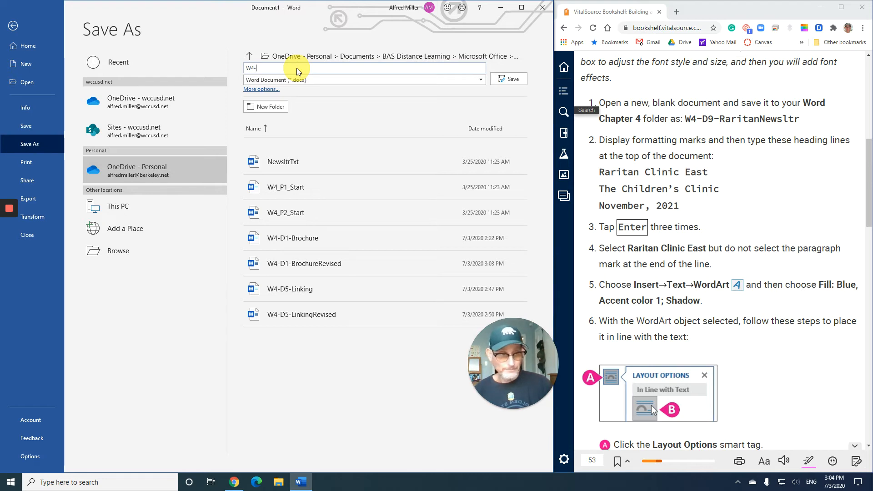
pyautogui.write('-D9')
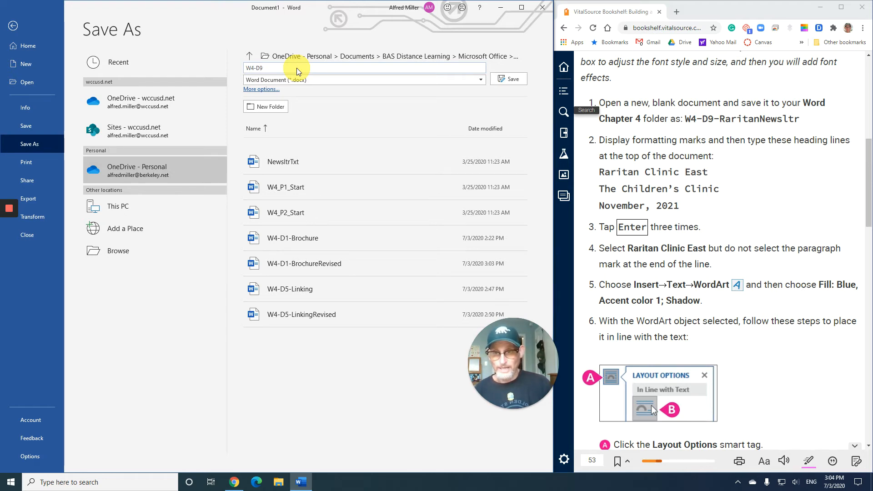
pyautogui.write('-Rarita')
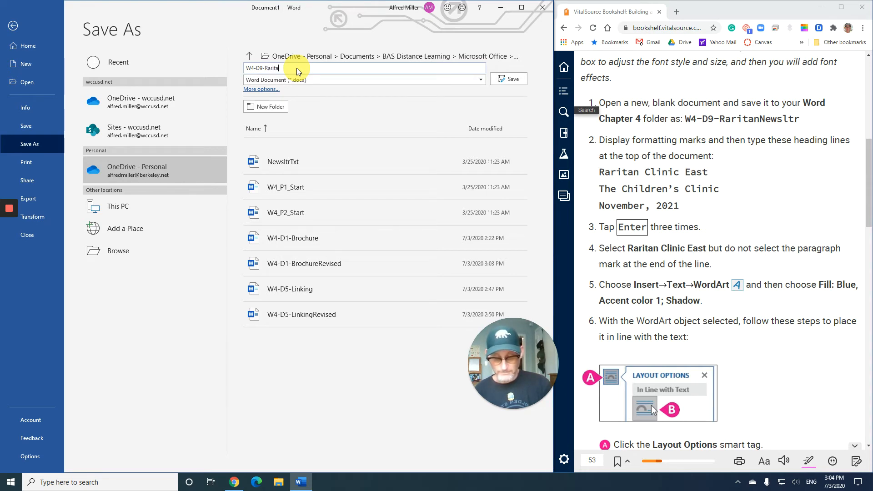
pyautogui.write('nNewsl')
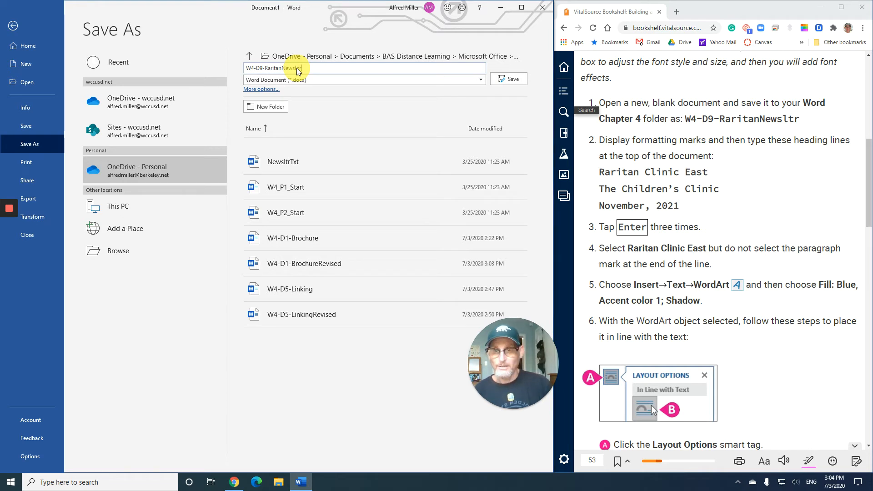
pyautogui.write('tr')
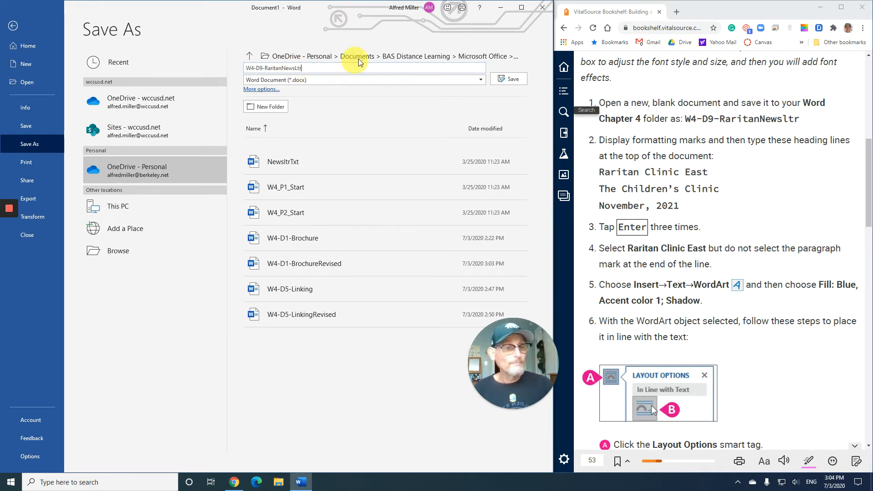
pyautogui.click(512, 81)
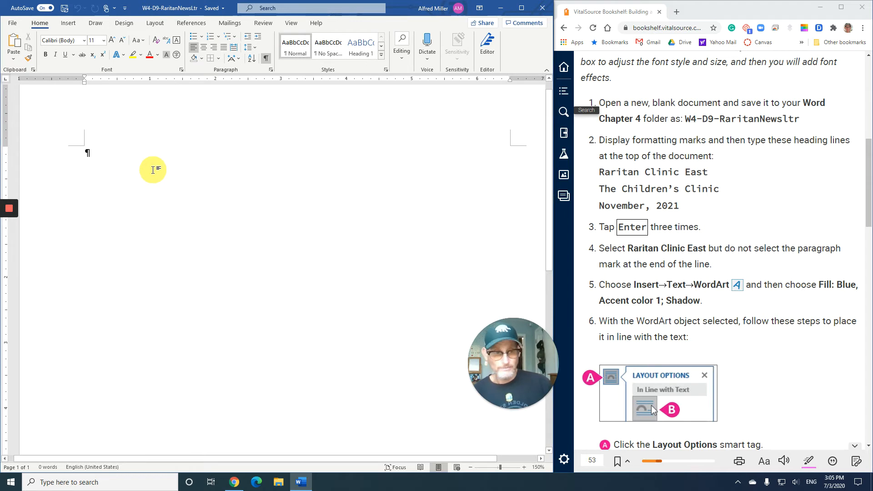
# - Enter the first two heading lines, "Raritan Clinic East" and "The Children's Clinic", at the top of the document
pyautogui.write('Rari')
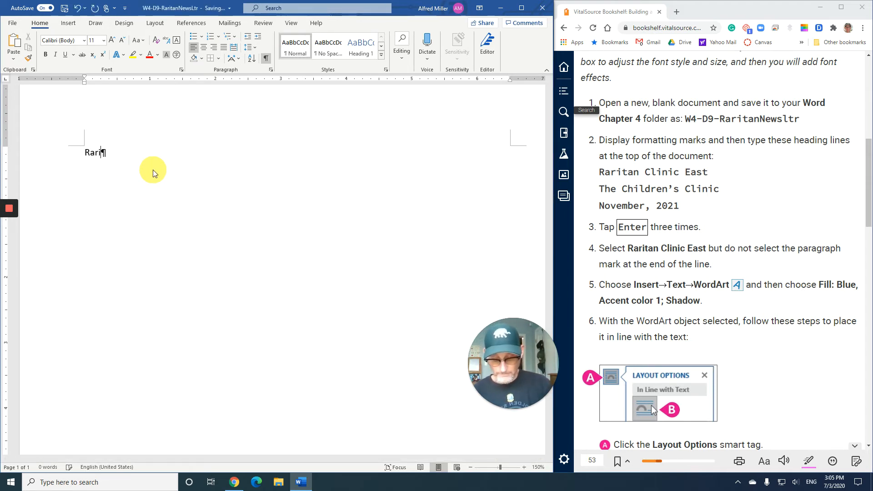
pyautogui.write('tan C')
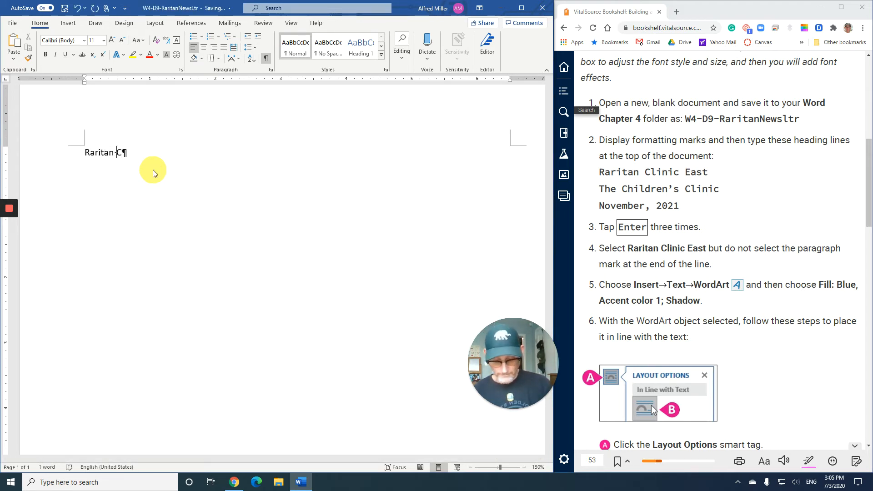
pyautogui.write('linic ')
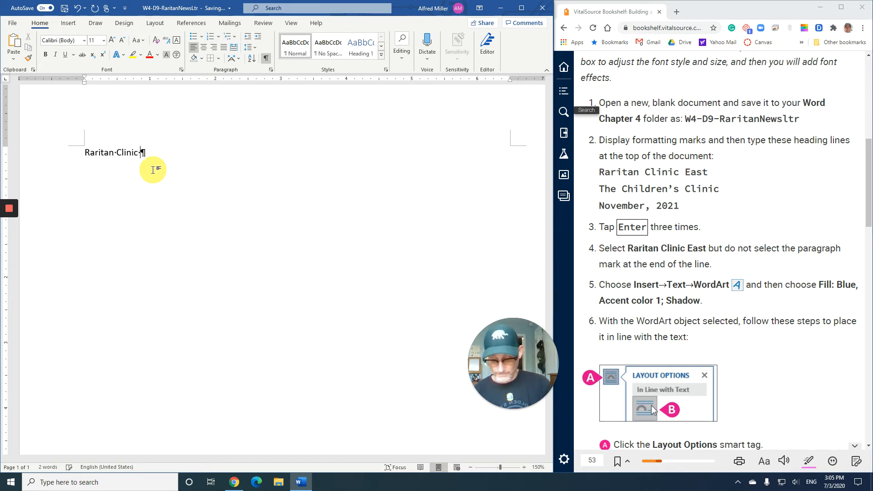
pyautogui.write('East')
pyautogui.press('Return')
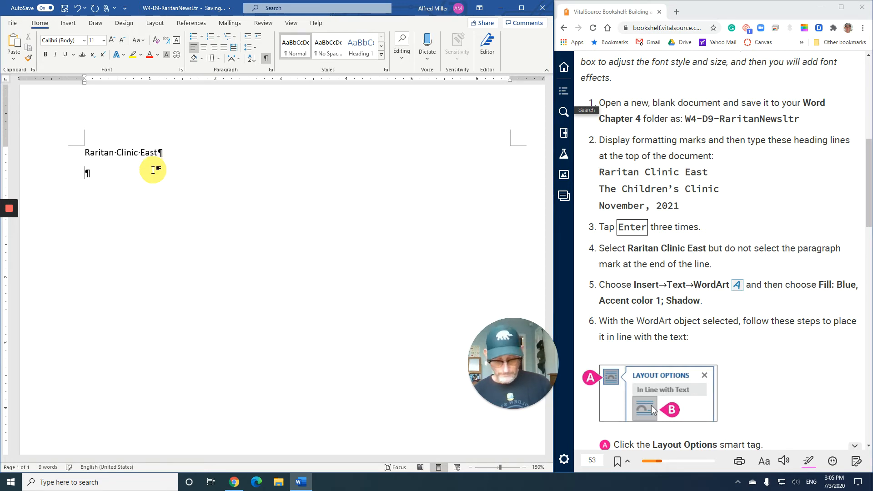
pyautogui.write('The Chil')
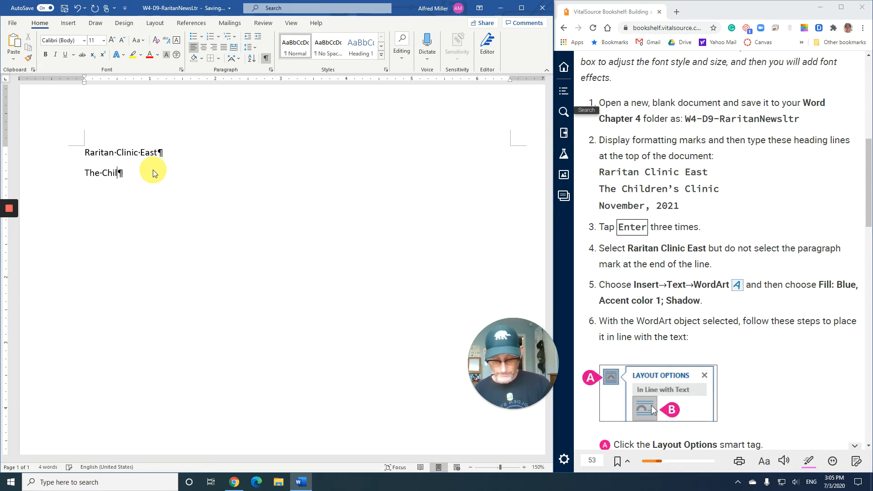
pyautogui.write("dren's")
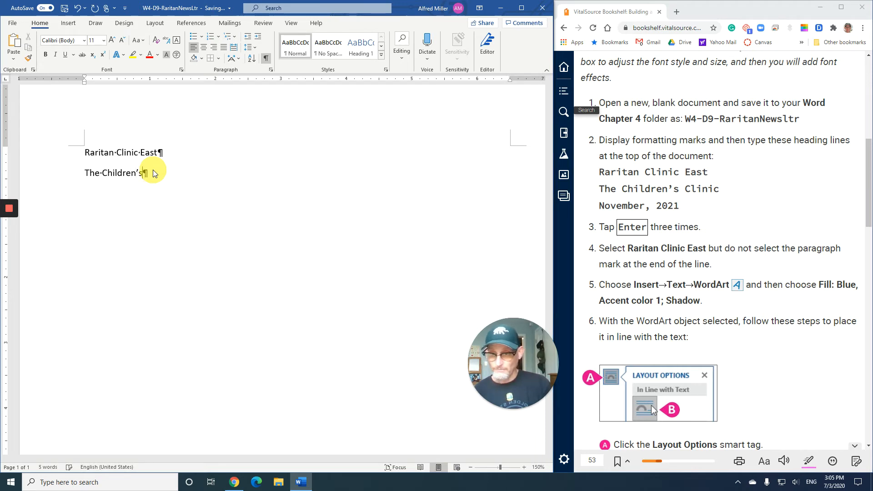
pyautogui.write(' Clinic')
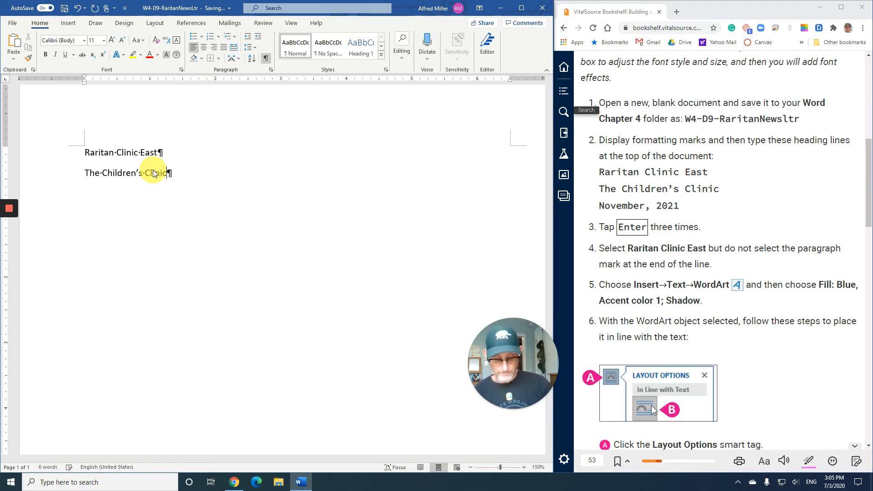
# - Add the third heading line "November, 2021" and follow it with three blank paragraphs
pyautogui.write('Novem')
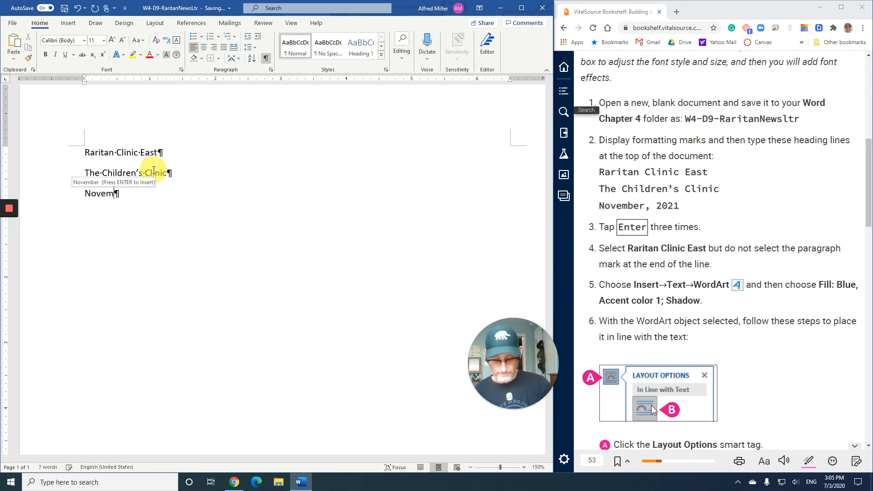
pyautogui.press('Return')
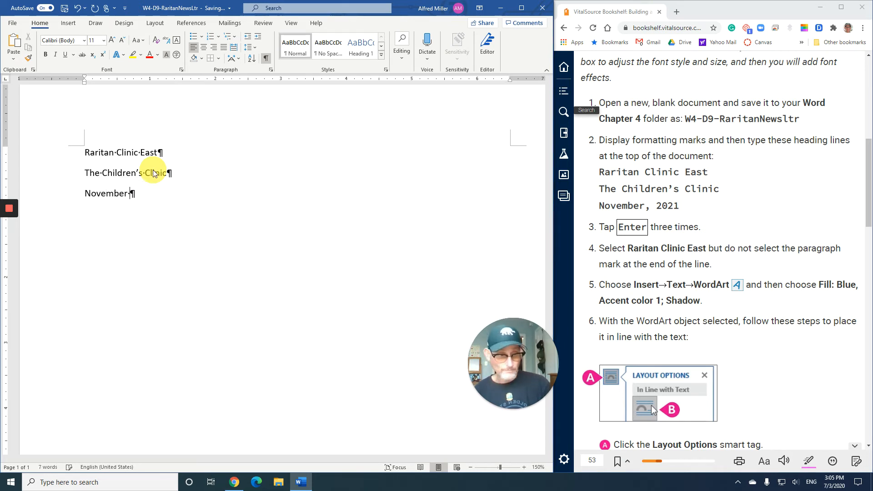
pyautogui.write(', 20')
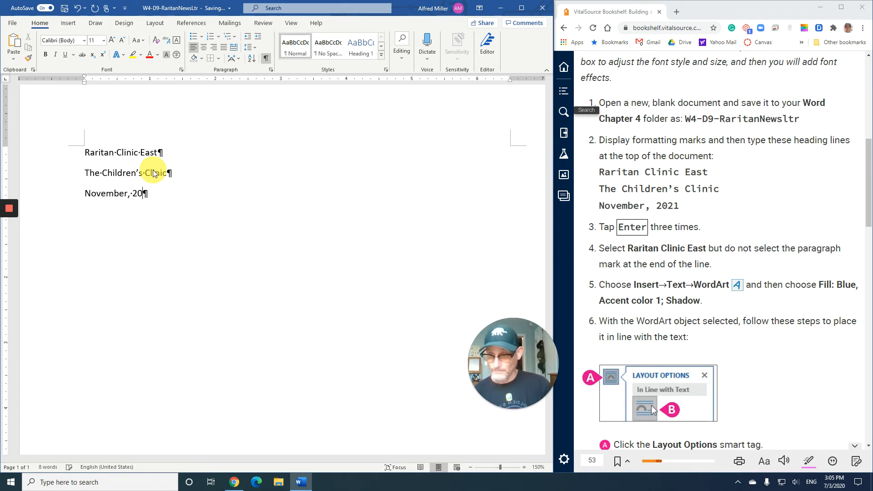
pyautogui.write('21')
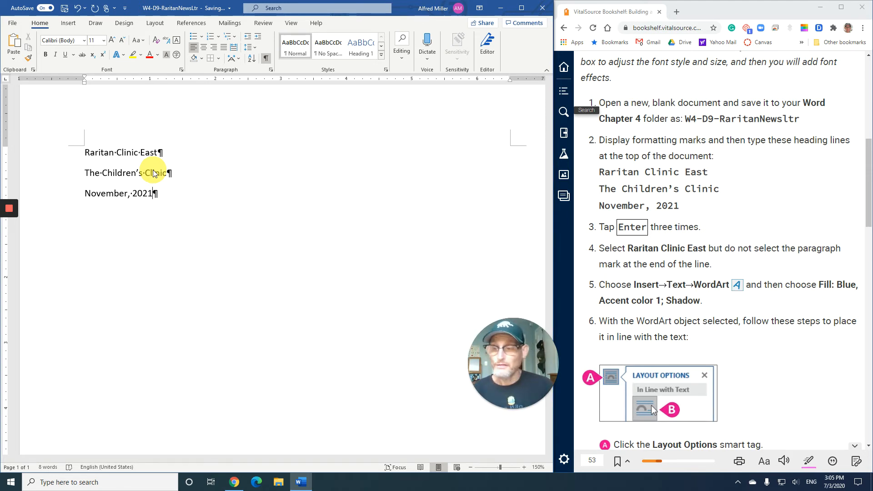
pyautogui.press('Return')
pyautogui.press('Return')
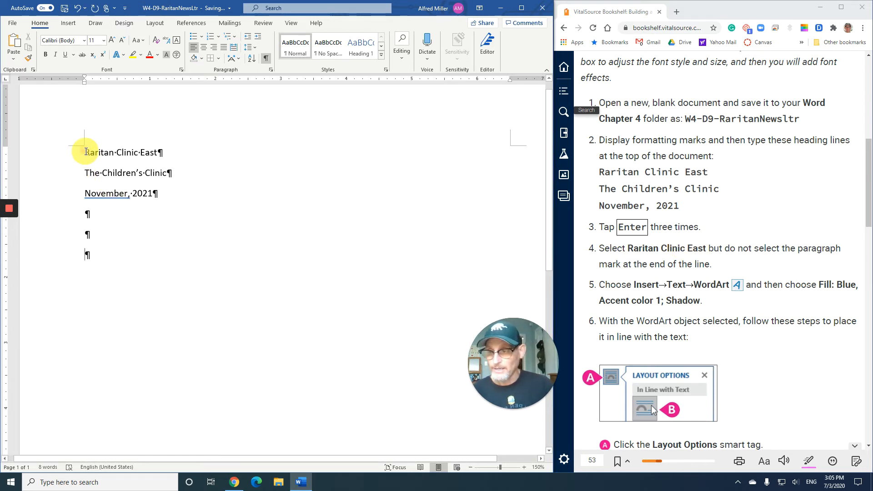
# - Convert the Raritan Clinic East text, without its paragraph mark, to WordArt with the Fill: Blue, Accent color 1; Shadow style
pyautogui.moveTo(86, 152); pyautogui.dragTo(159, 152)
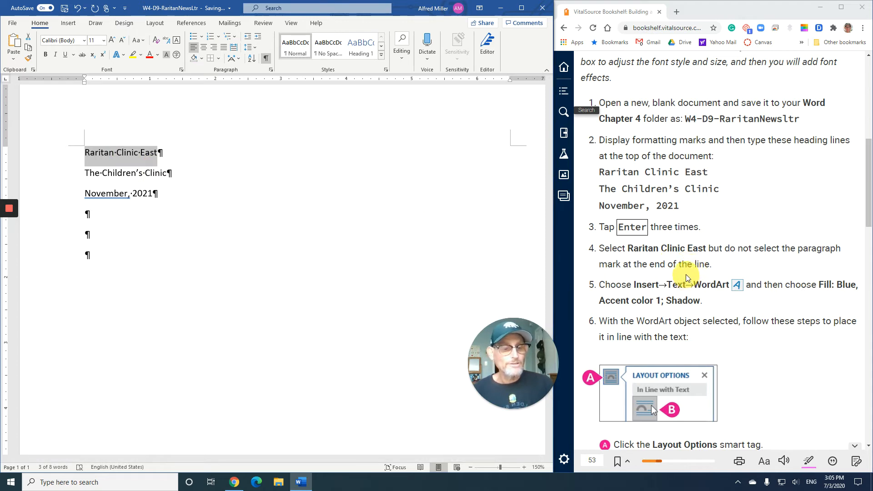
pyautogui.scroll(-3, 686, 274)
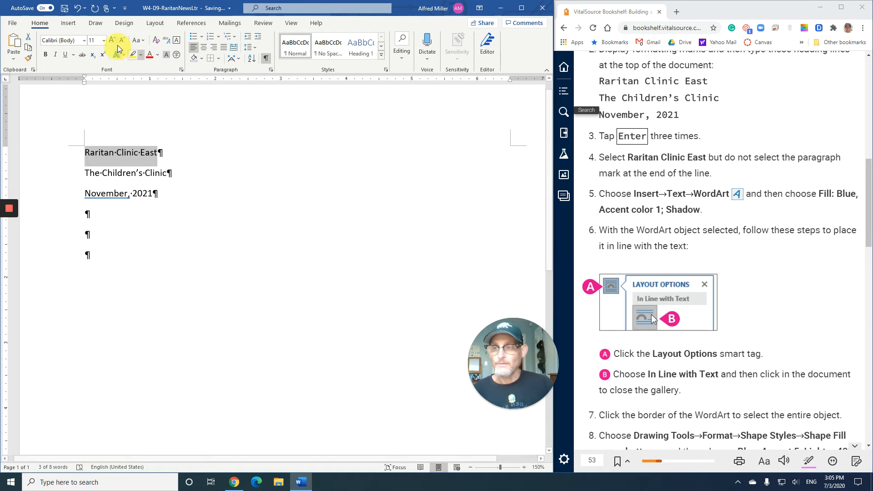
pyautogui.click(69, 23)
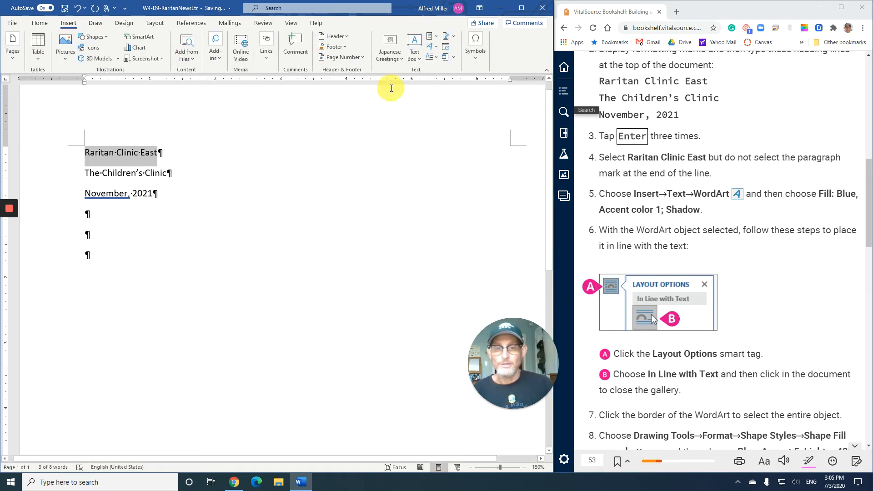
pyautogui.click(432, 49)
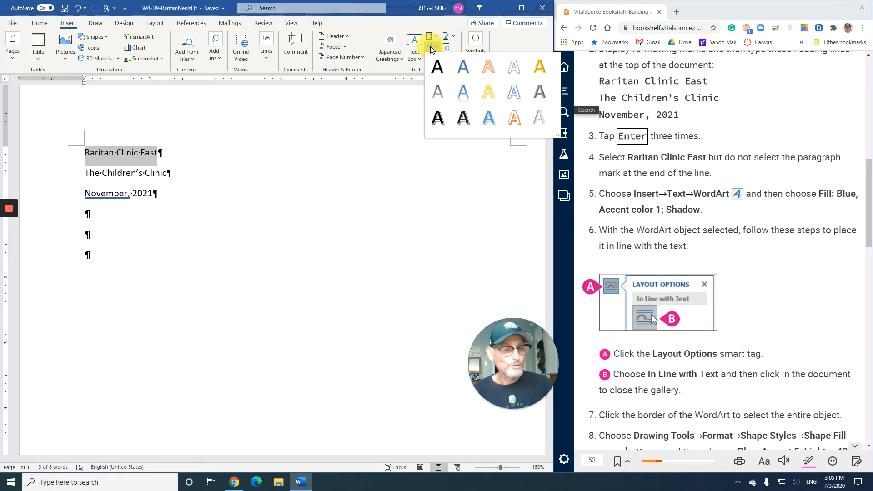
pyautogui.click(464, 67)
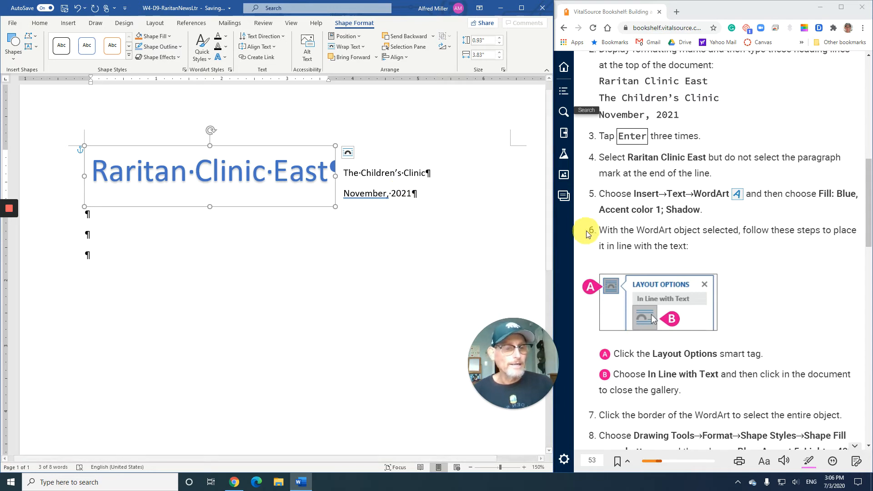
# - Set the layout of the Raritan Clinic East WordArt to In Line with Text and close the layout options
pyautogui.scroll(-2, 634, 228)
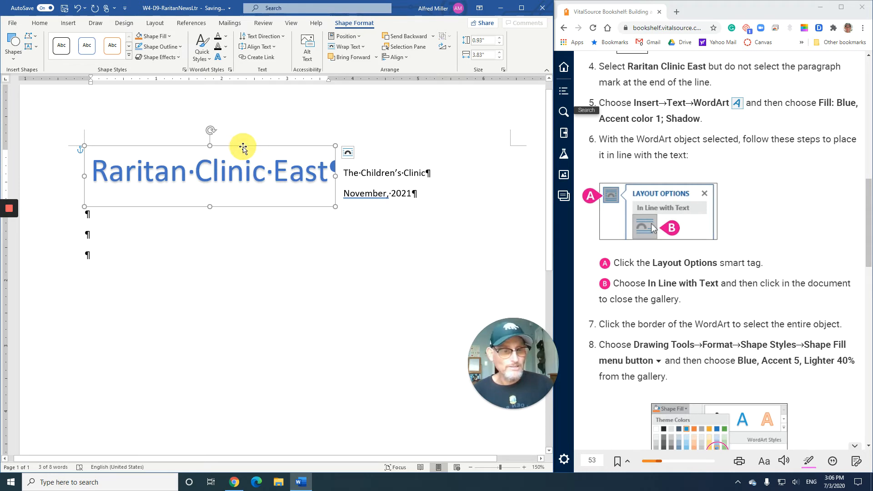
pyautogui.click(349, 153)
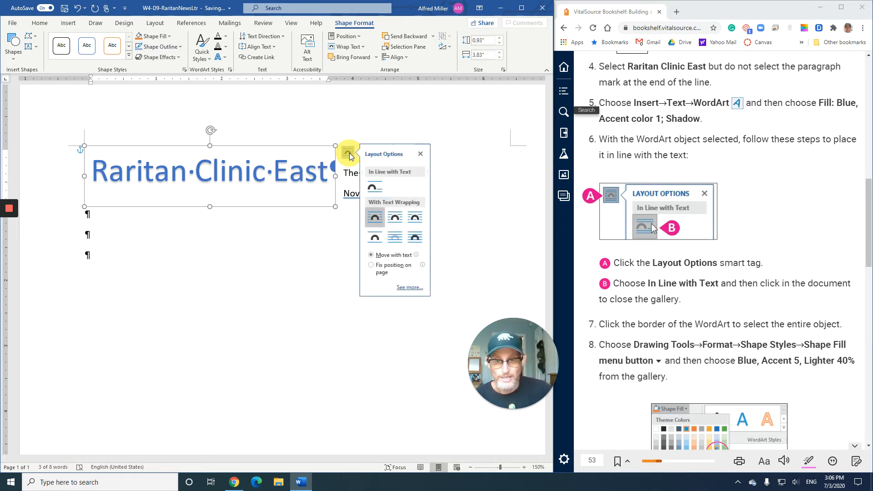
pyautogui.click(374, 190)
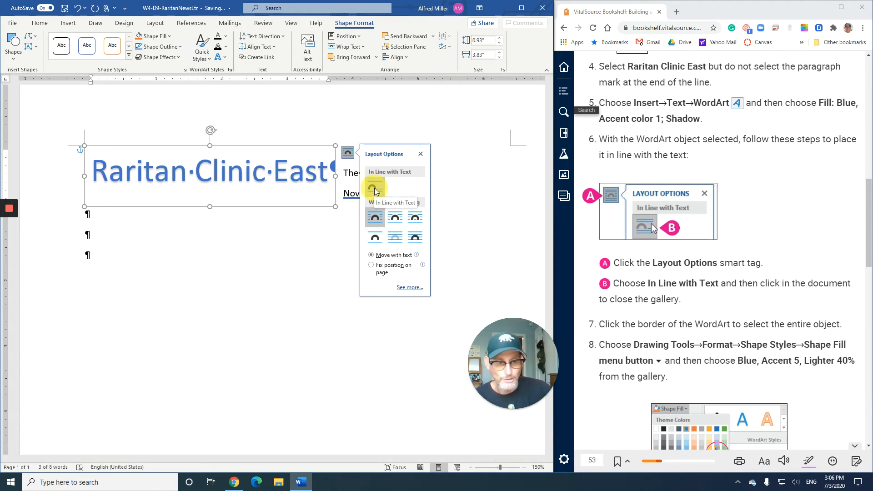
pyautogui.click(374, 191)
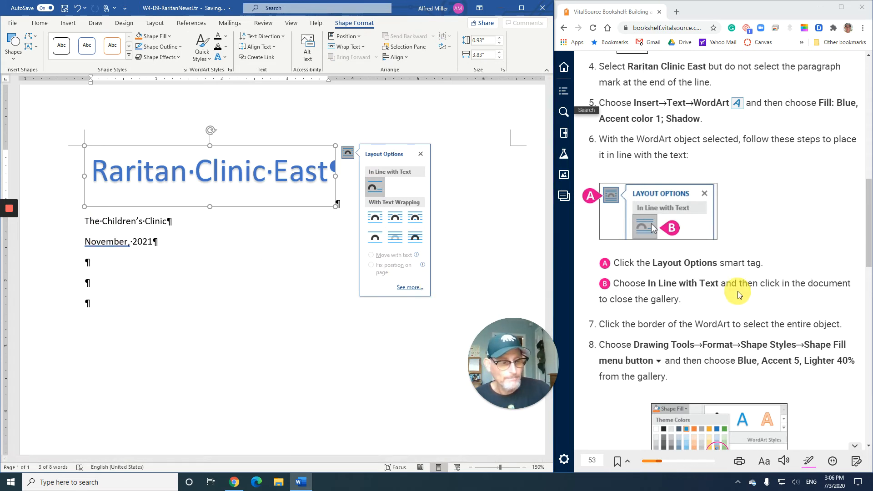
pyautogui.click(421, 153)
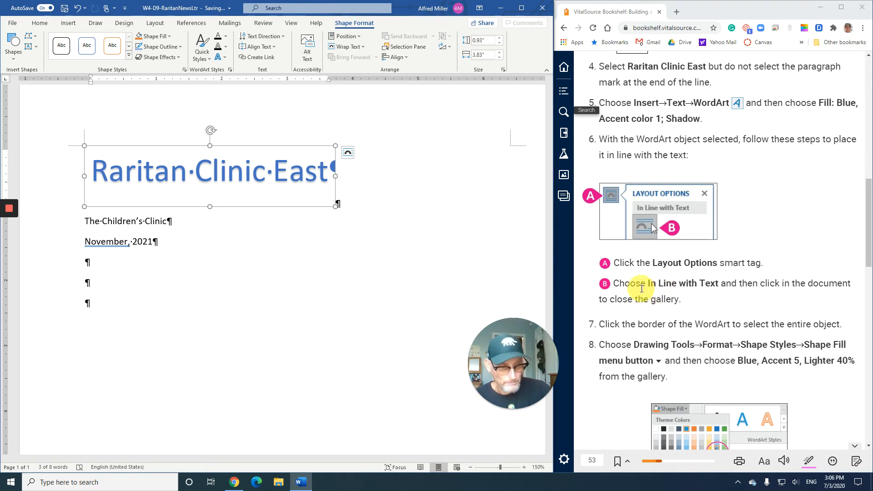
# - Select the entire WordArt object and set its shape fill to Blue, Accent 5, Lighter 40%
pyautogui.scroll(-3, 645, 291)
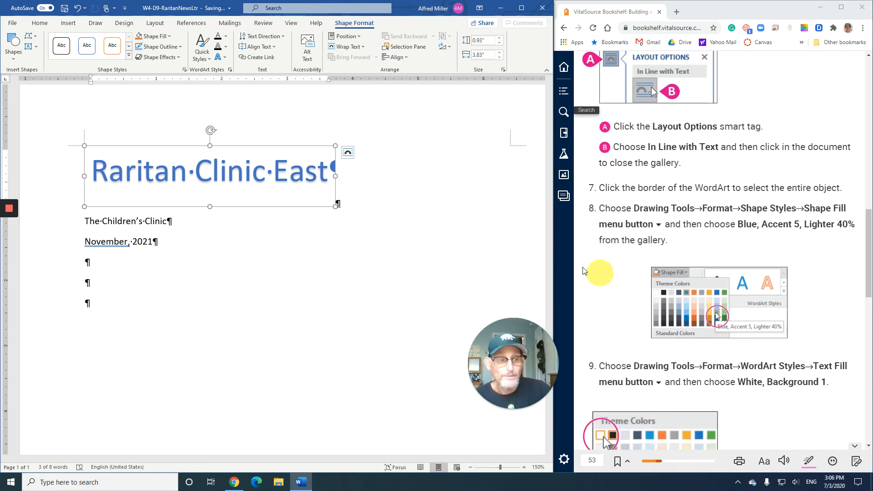
pyautogui.click(273, 146)
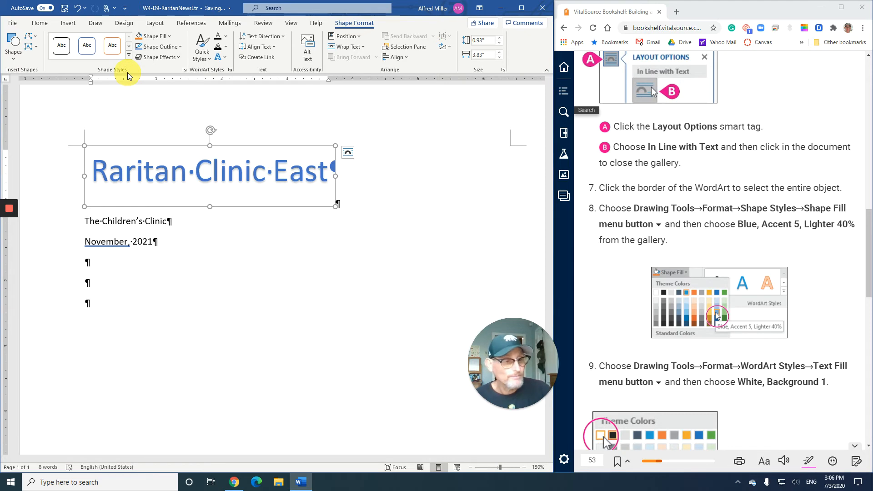
pyautogui.click(170, 37)
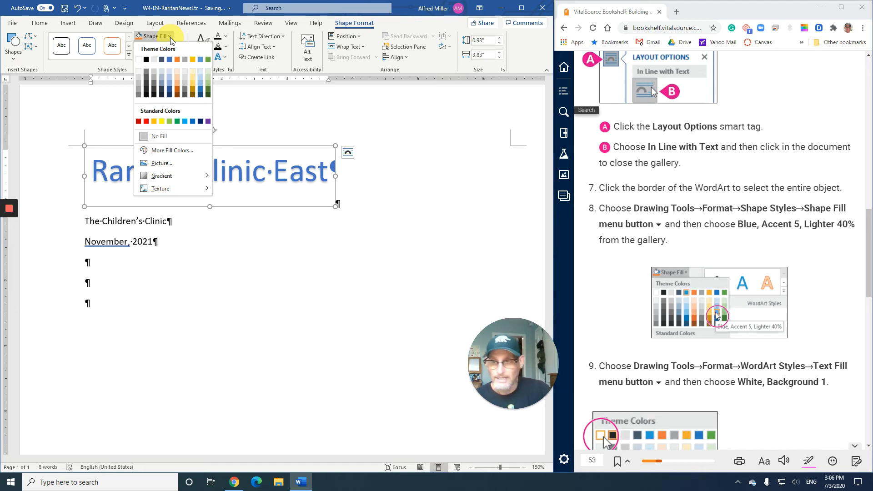
pyautogui.click(200, 86)
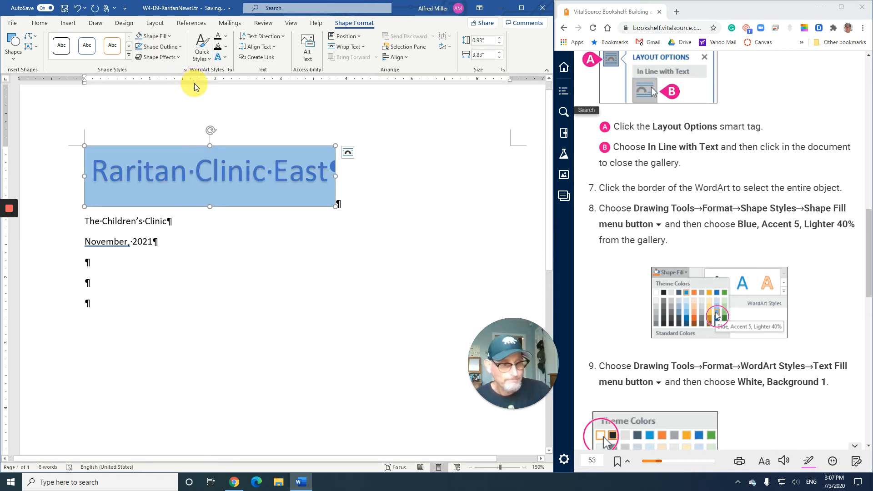
# - Set the text fill of the Raritan Clinic East WordArt to White, Background 1
pyautogui.scroll(-1, 669, 244)
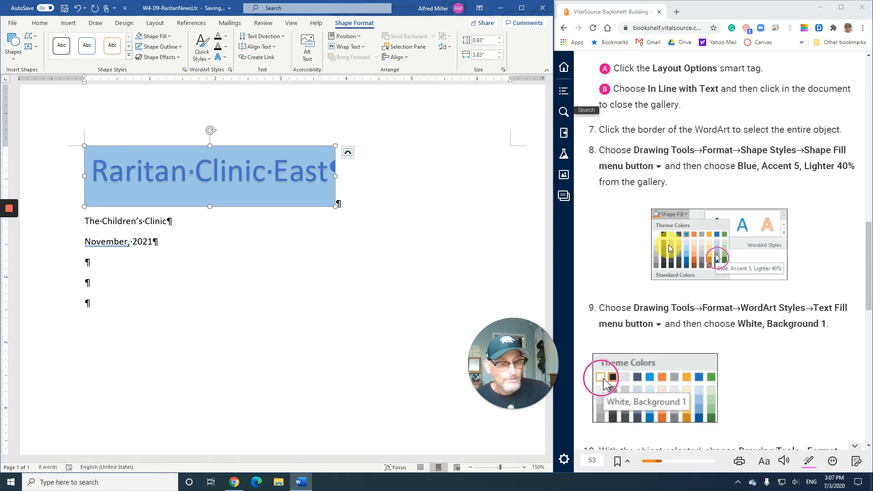
pyautogui.scroll(-2, 669, 244)
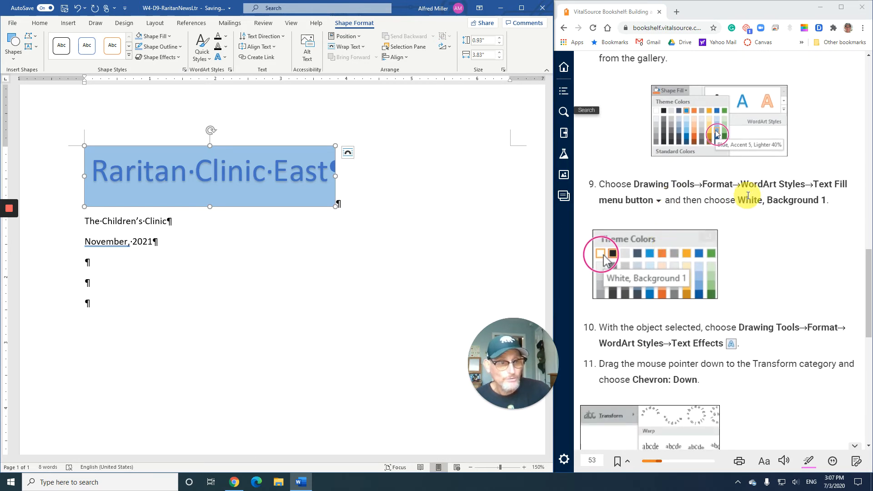
pyautogui.scroll(2, 748, 196)
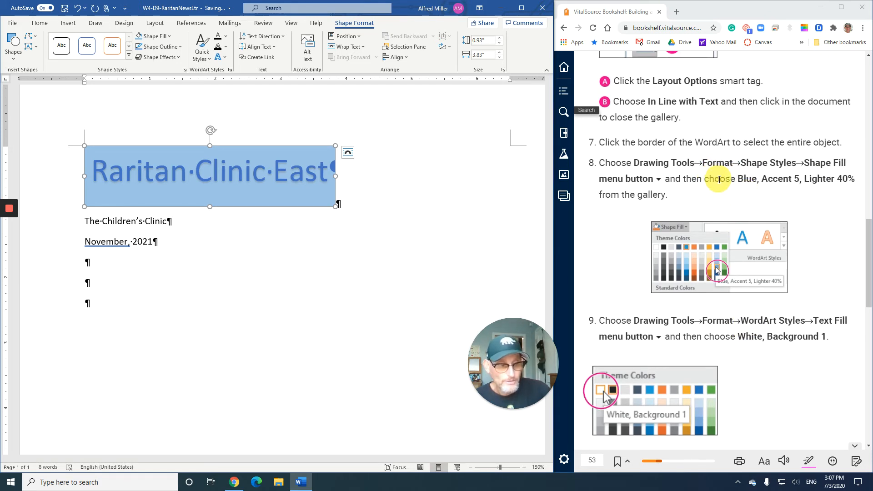
pyautogui.scroll(-2, 718, 175)
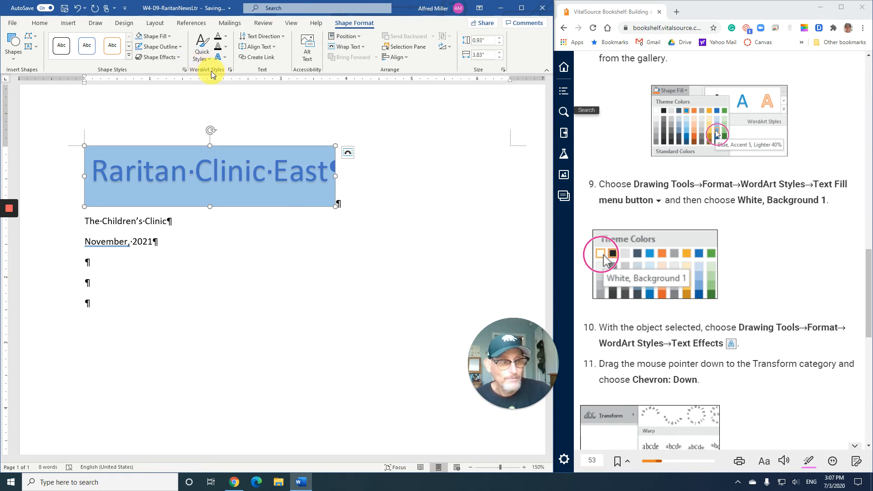
pyautogui.click(226, 39)
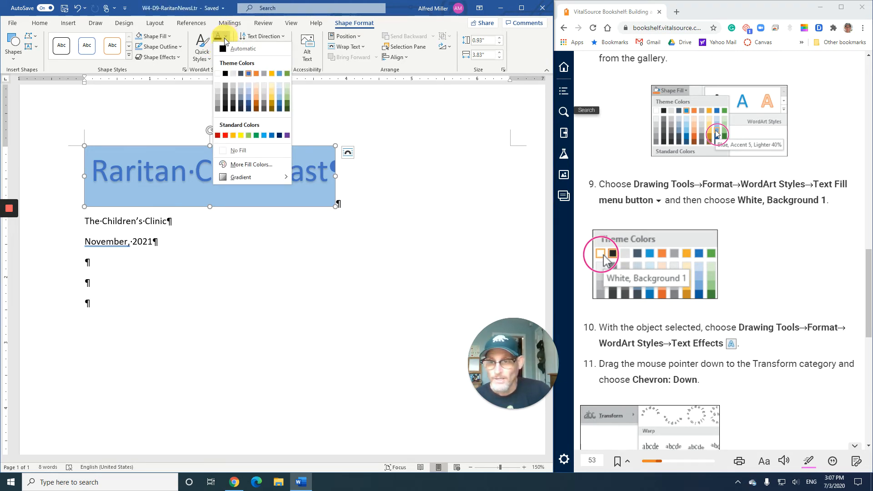
pyautogui.click(217, 74)
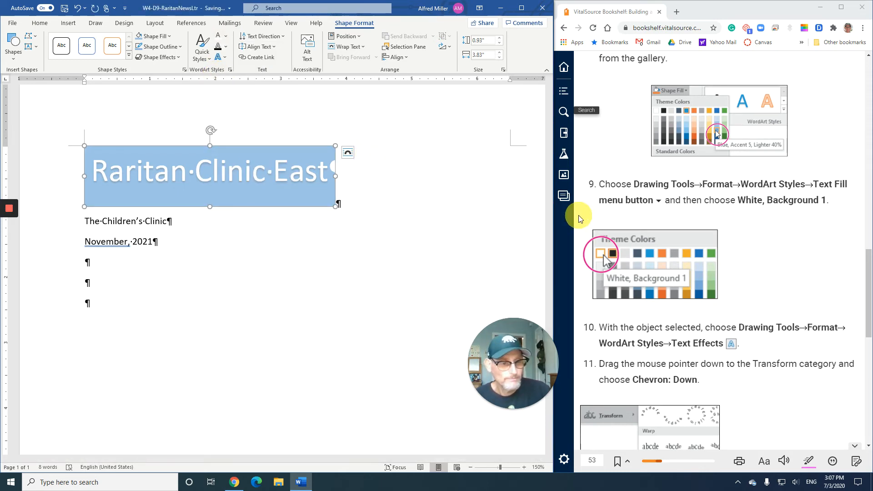
# - Apply the Chevron: Down transform text effect to the Raritan Clinic East WordArt
pyautogui.scroll(-2, 674, 238)
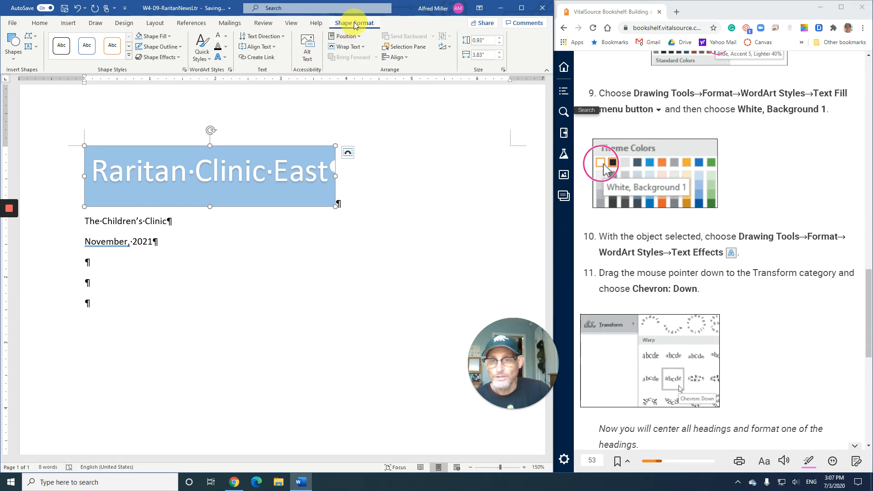
pyautogui.click(226, 61)
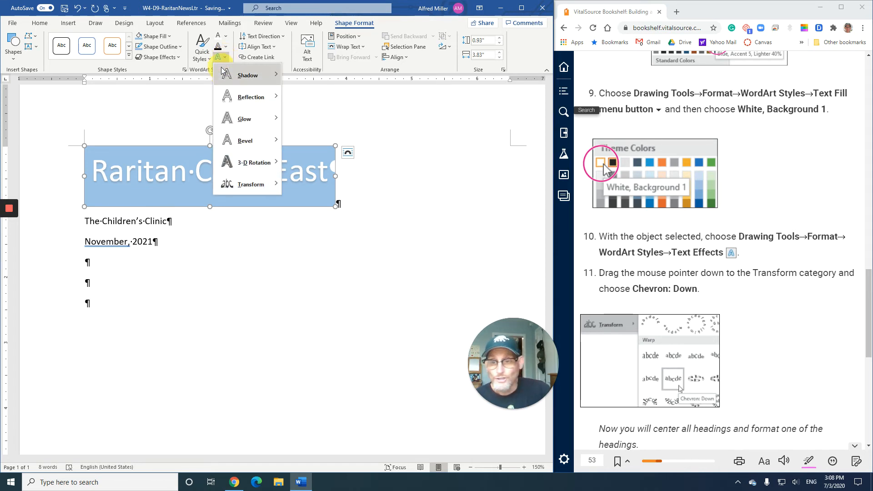
pyautogui.moveTo(224, 75)
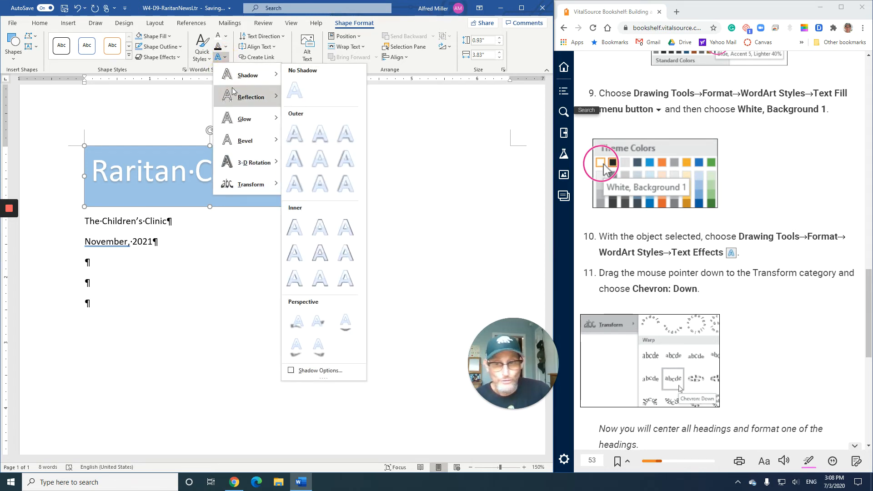
pyautogui.moveTo(263, 189)
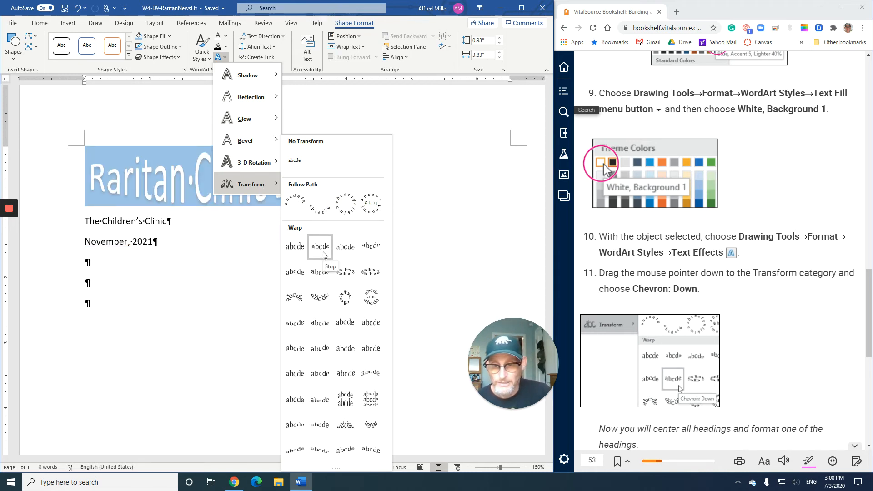
pyautogui.click(321, 276)
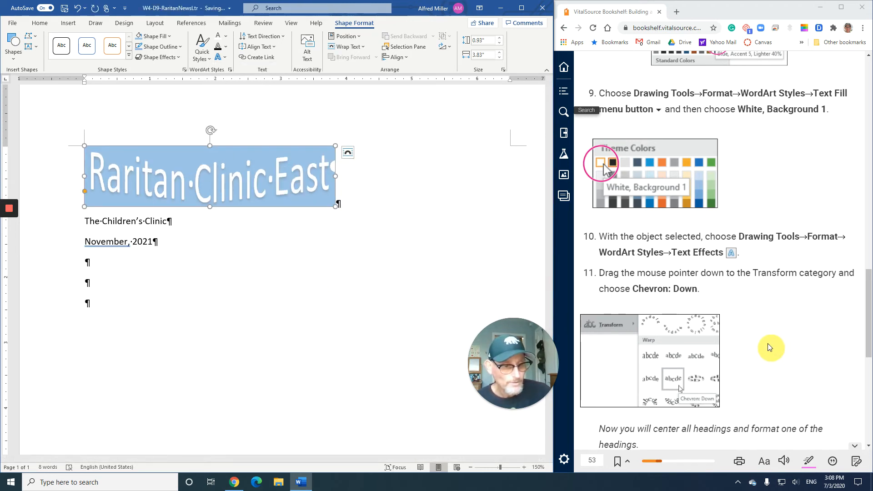
# - Center the WordArt together with the two heading lines below it, and clear the selection
pyautogui.scroll(-1, 752, 320)
pyautogui.scroll(-3, 751, 319)
pyautogui.scroll(-2, 751, 319)
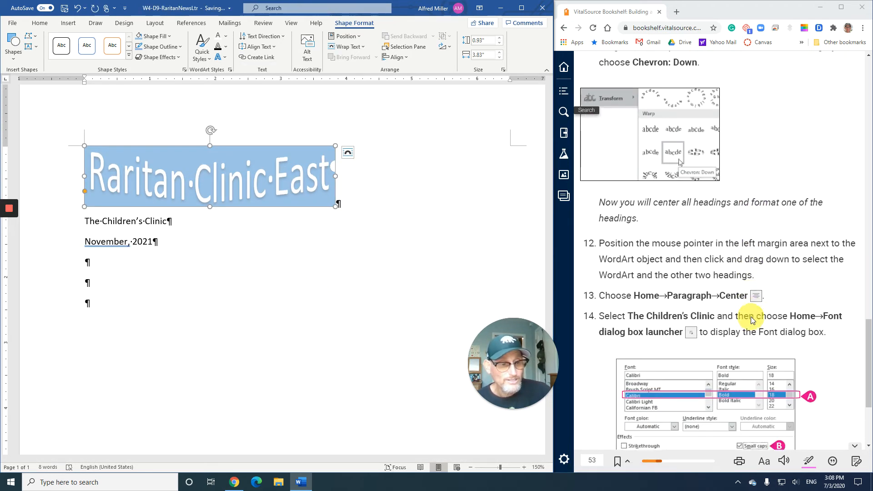
pyautogui.scroll(-1, 752, 320)
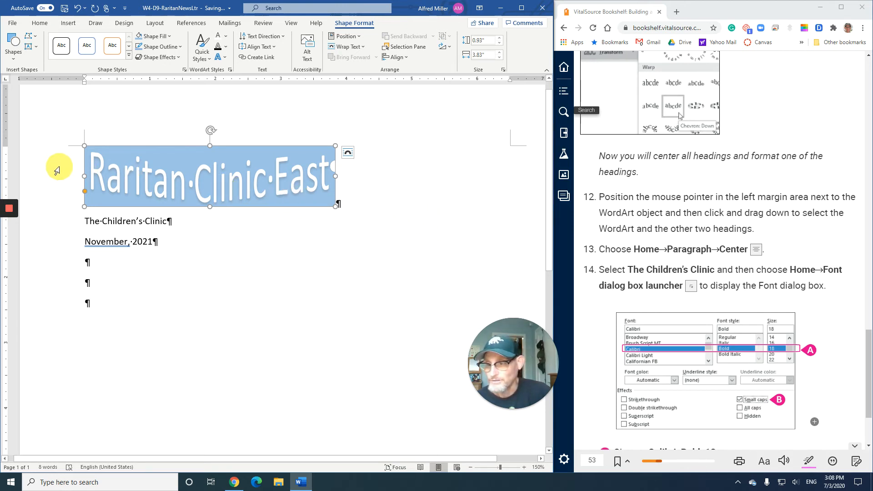
pyautogui.moveTo(57, 170); pyautogui.dragTo(66, 245)
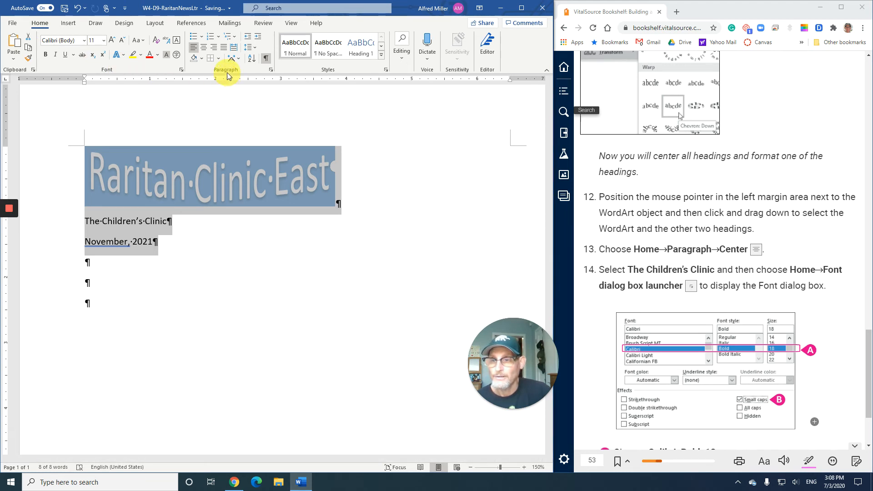
pyautogui.click(206, 48)
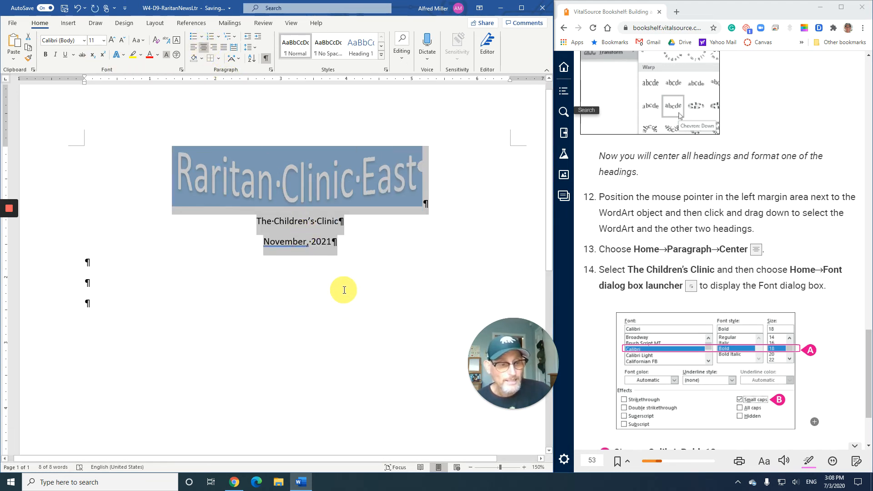
pyautogui.click(344, 290)
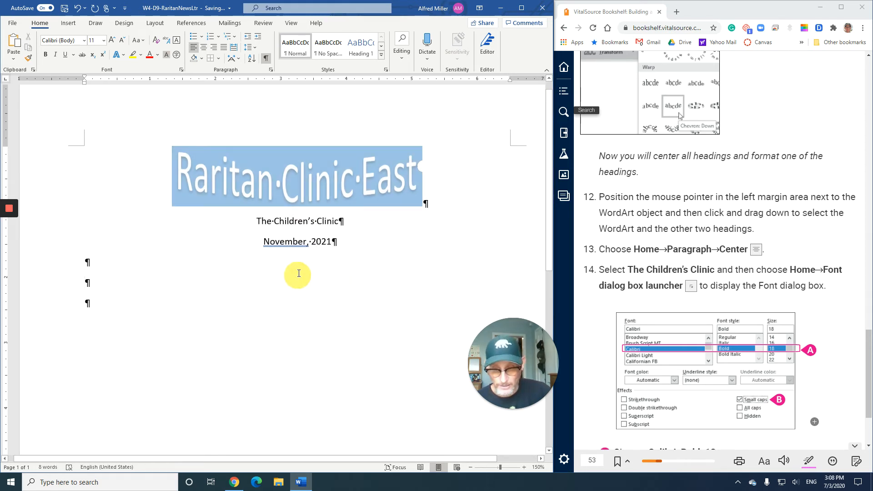
# - Select the heading The Children's Clinic and choose Calibri as its font in the Font dialog box
pyautogui.moveTo(256, 221); pyautogui.dragTo(331, 224)
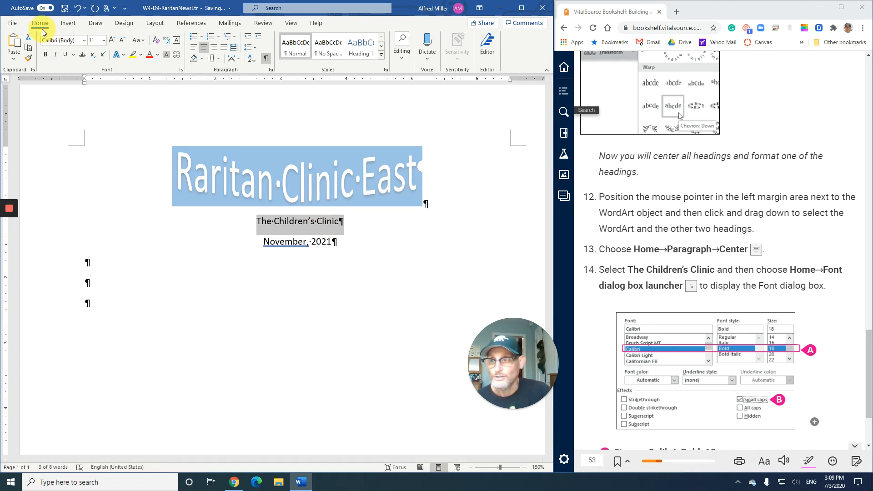
pyautogui.click(181, 70)
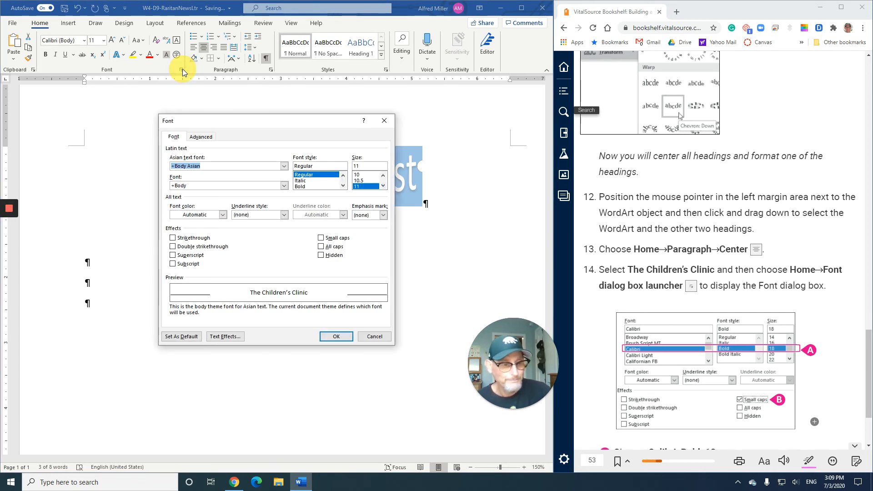
pyautogui.scroll(-3, 662, 272)
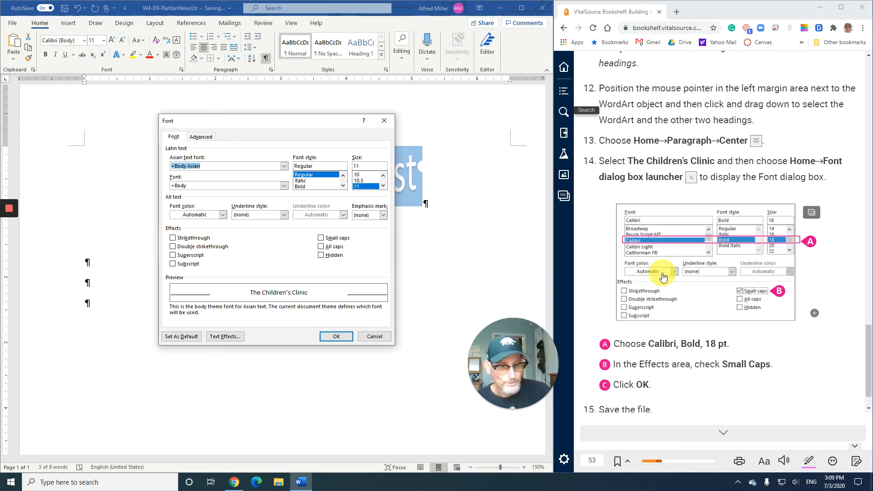
pyautogui.scroll(-1, 663, 276)
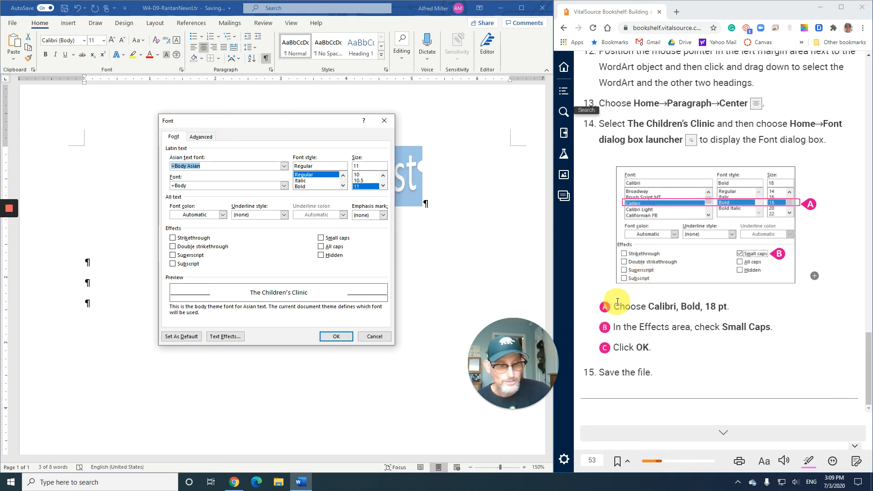
pyautogui.click(285, 185)
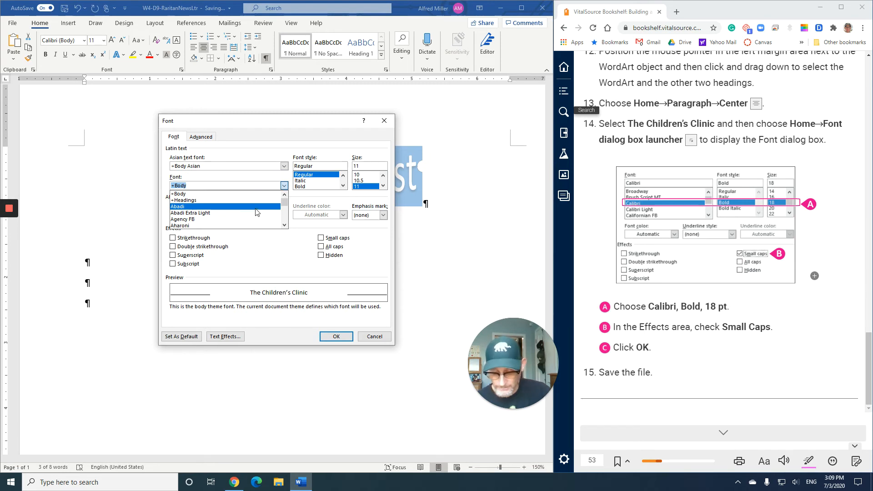
pyautogui.write('c')
pyautogui.click(238, 186)
pyautogui.click(242, 193)
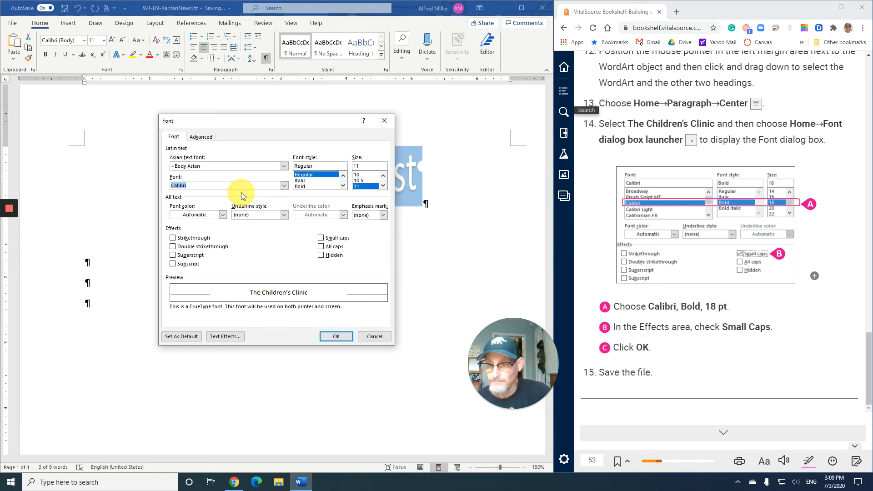
# - Give The Children's Clinic heading Bold style, 18 pt size and the Small caps effect, and apply the font settings
pyautogui.click(305, 187)
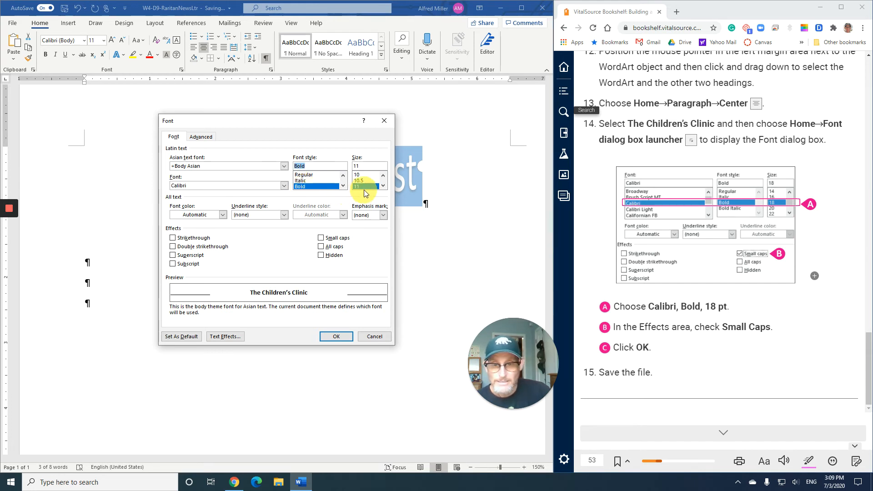
pyautogui.click(384, 186)
pyautogui.click(383, 186)
pyautogui.click(383, 186)
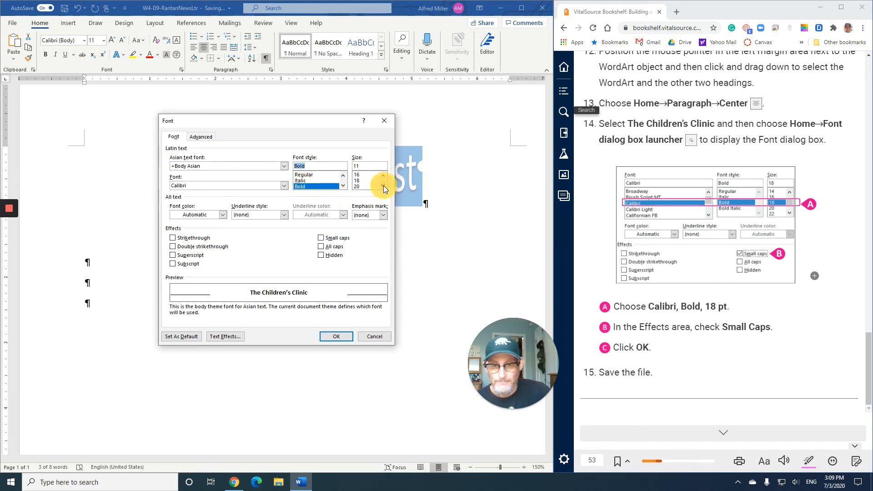
pyautogui.click(360, 181)
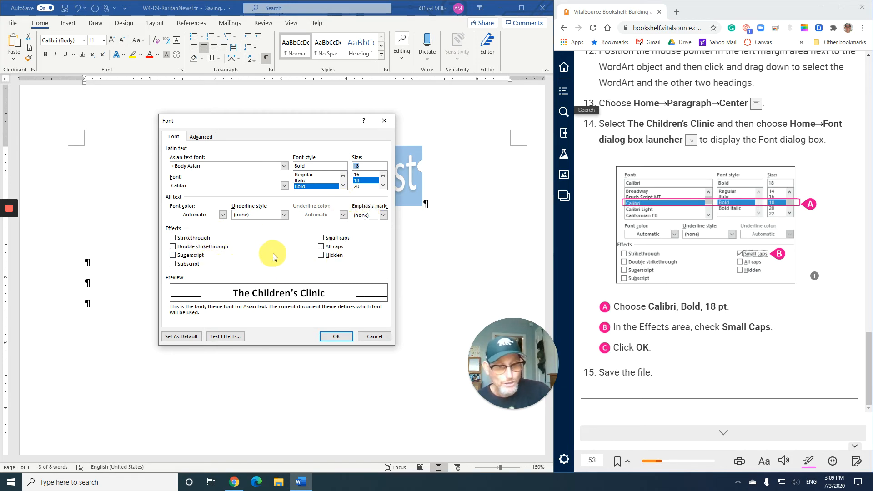
pyautogui.click(321, 238)
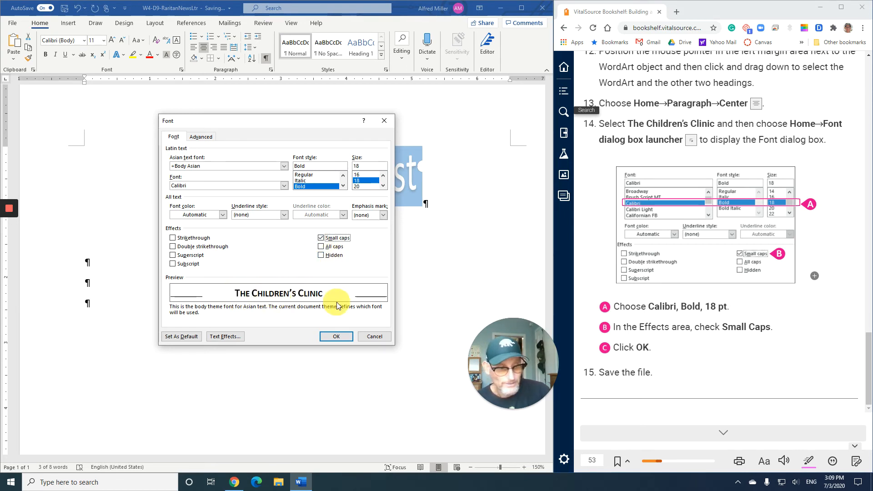
pyautogui.click(342, 336)
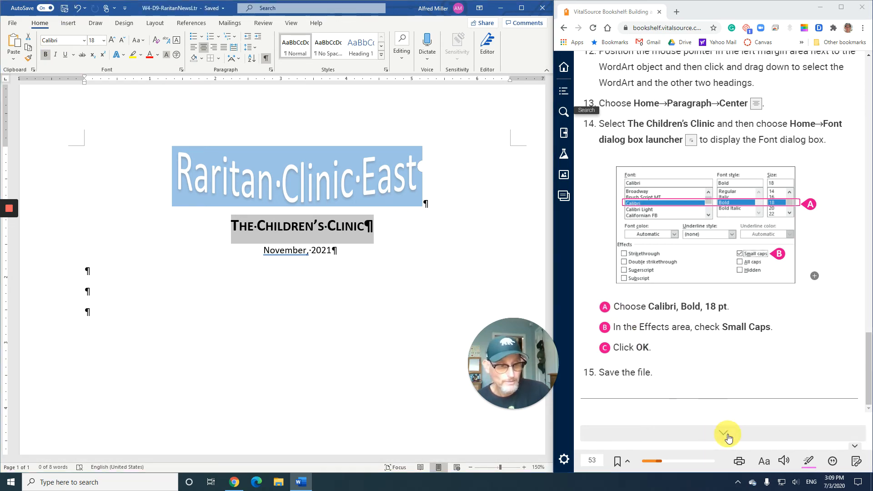
# - Advance the textbook to the Using Picture Effects page and read the W4-D10 exercise instructions
pyautogui.click(723, 432)
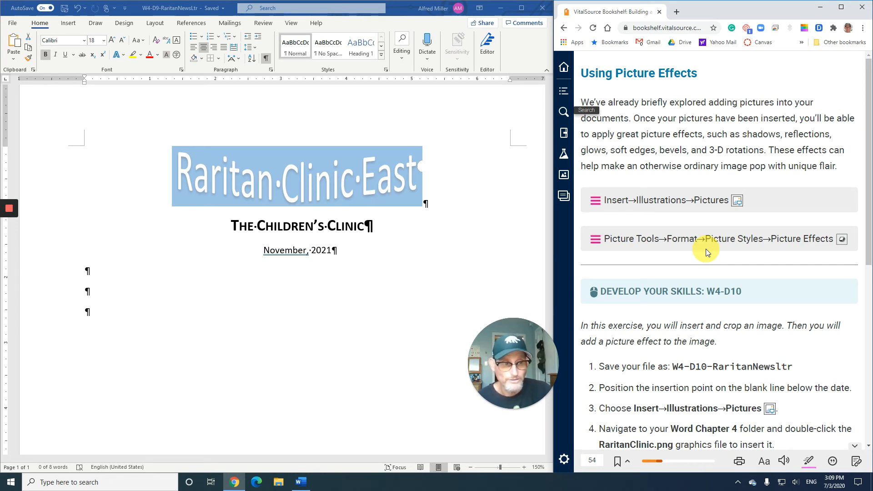
pyautogui.scroll(-2, 703, 249)
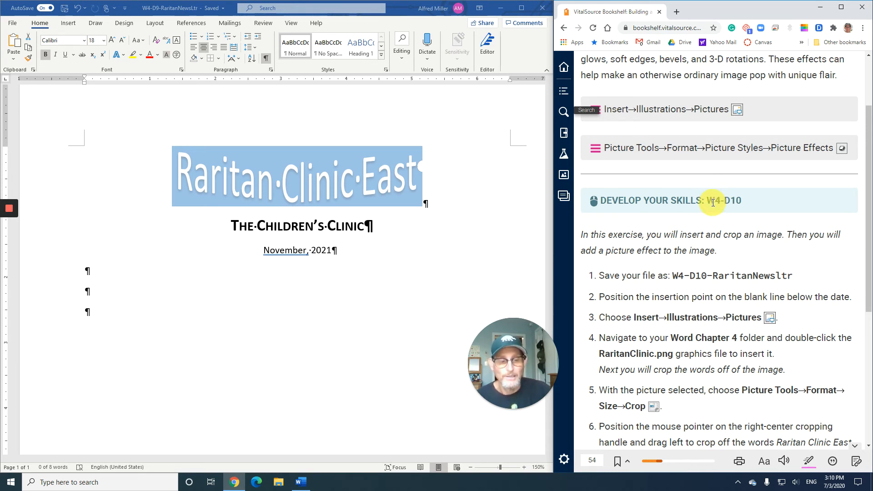
pyautogui.scroll(-3, 713, 202)
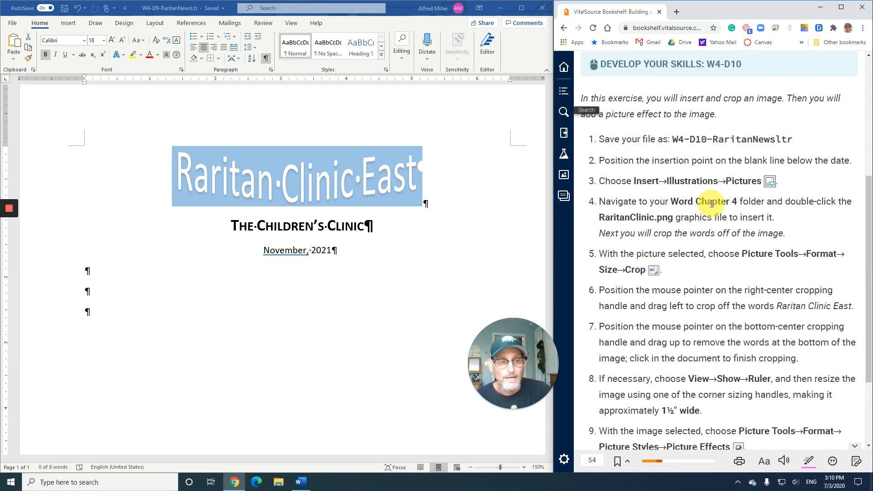
pyautogui.scroll(-1, 713, 203)
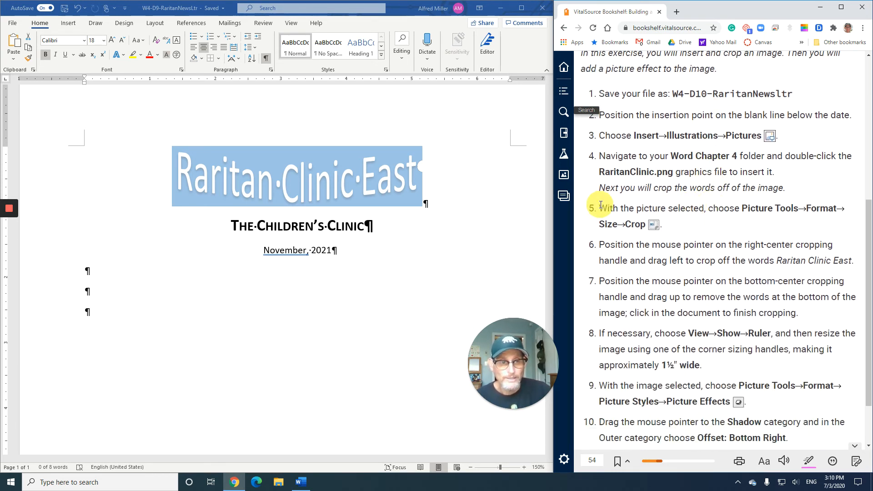
pyautogui.scroll(1, 605, 191)
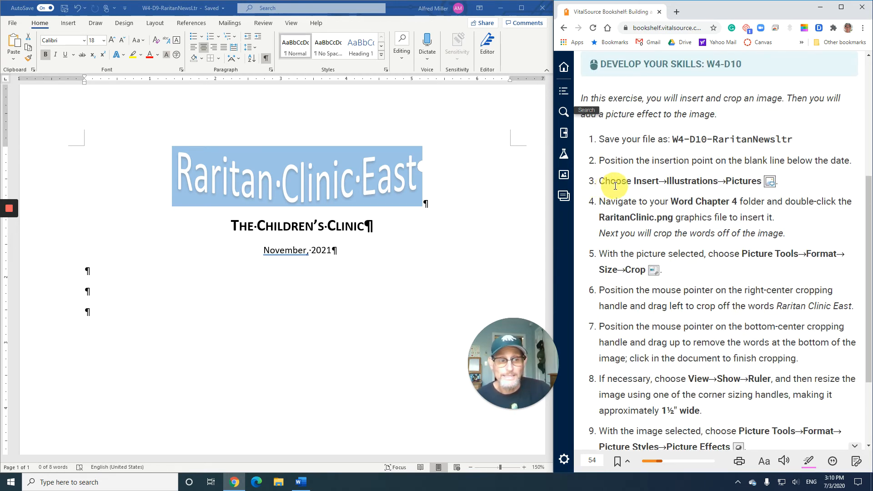
pyautogui.scroll(-1, 615, 185)
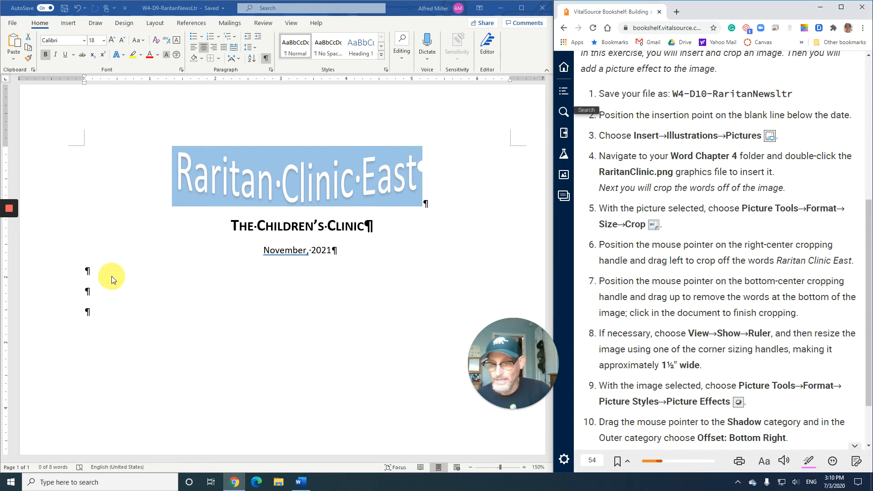
# - Insert the RaritanClinic picture from the Word Chapter 4 folder on the blank line below the date
pyautogui.click(97, 270)
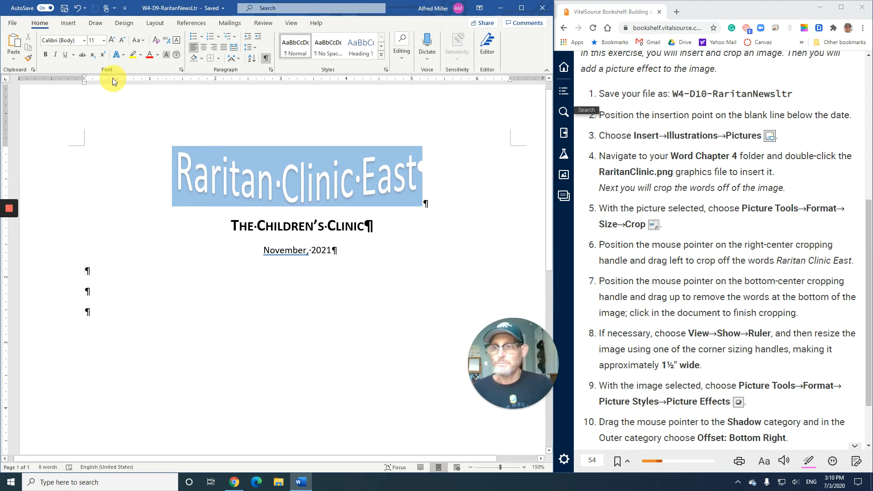
pyautogui.click(70, 25)
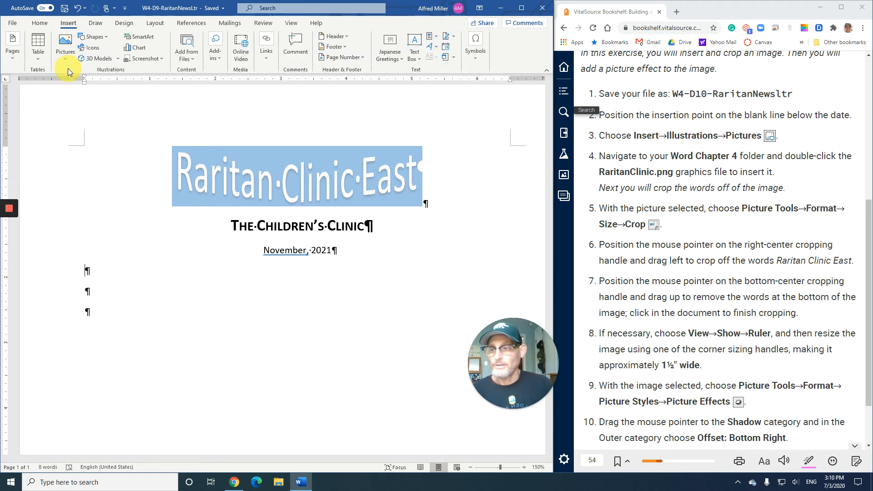
pyautogui.click(68, 54)
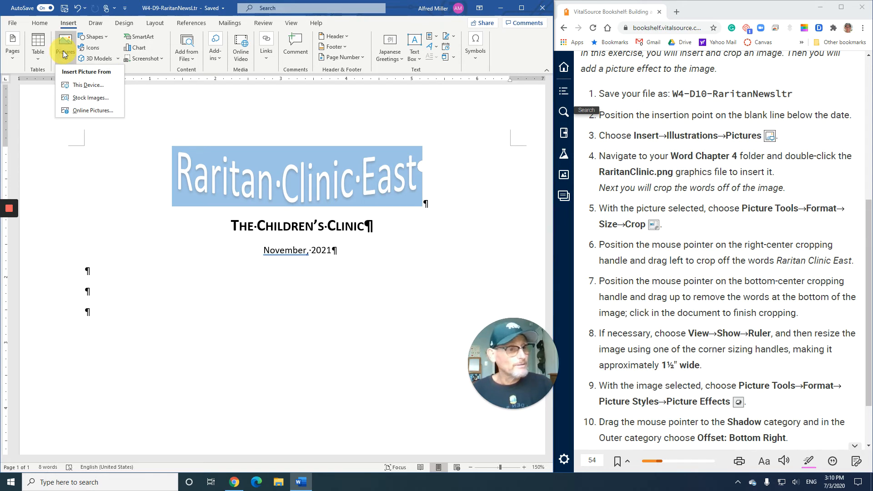
pyautogui.click(87, 87)
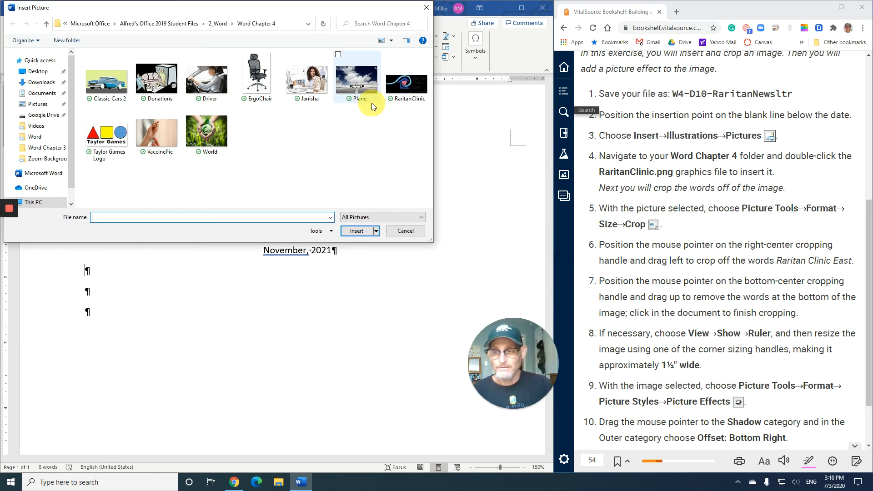
pyautogui.click(416, 85)
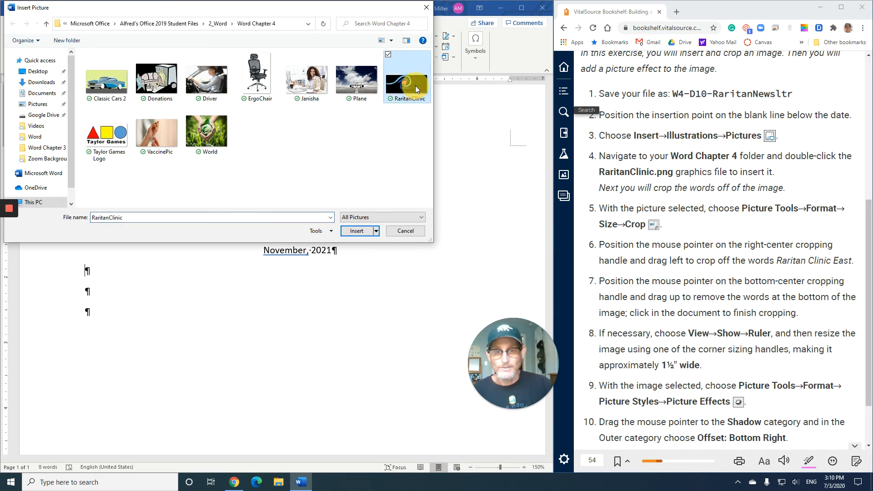
pyautogui.click(359, 231)
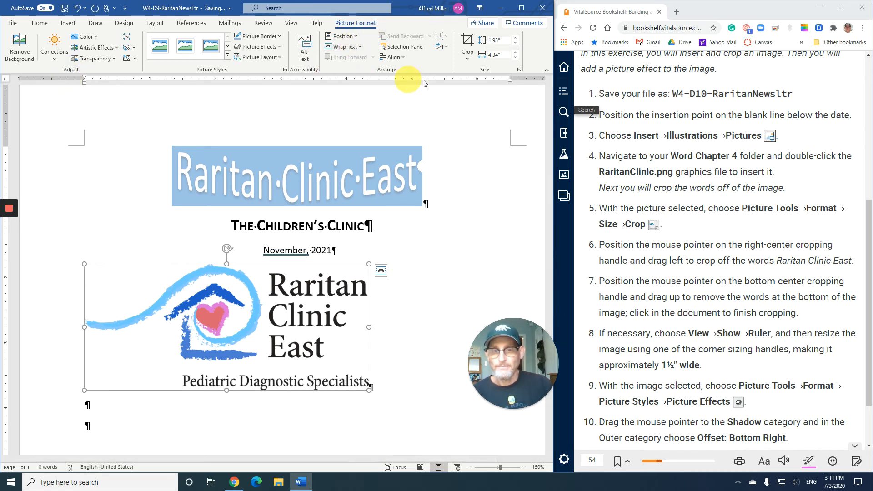
# - Crop the words Raritan Clinic East and the tagline off the picture, leaving the logo about 2.74" wide and 1.54" high
pyautogui.click(468, 42)
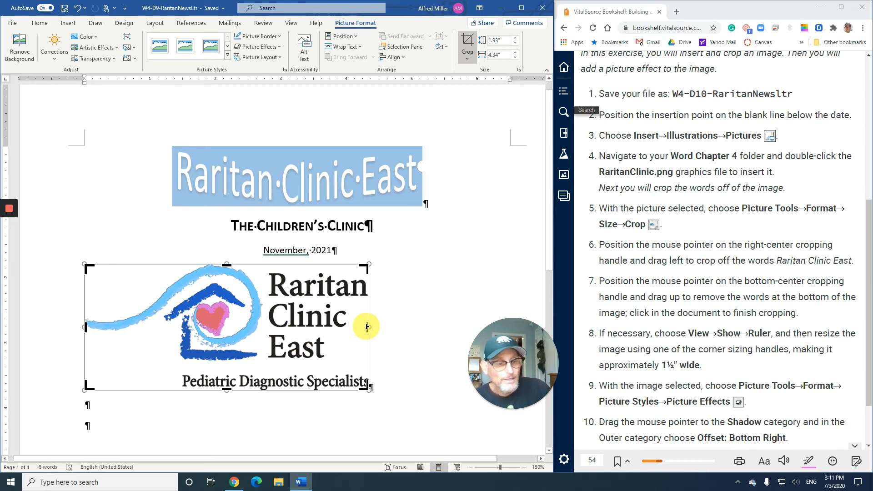
pyautogui.moveTo(368, 327); pyautogui.dragTo(263, 332)
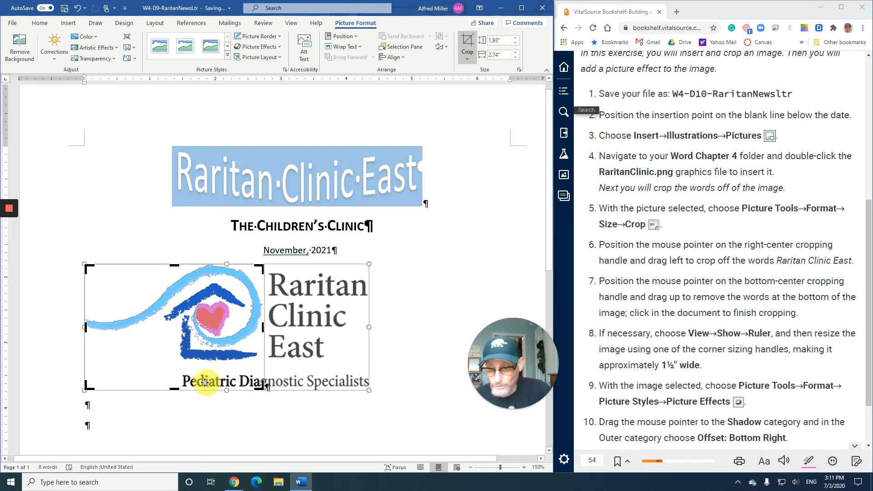
pyautogui.moveTo(174, 390); pyautogui.dragTo(175, 365)
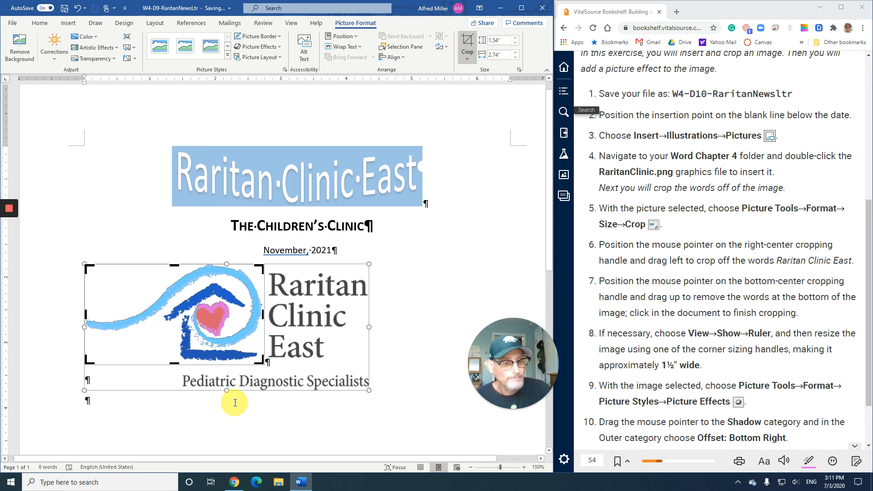
pyautogui.click(413, 329)
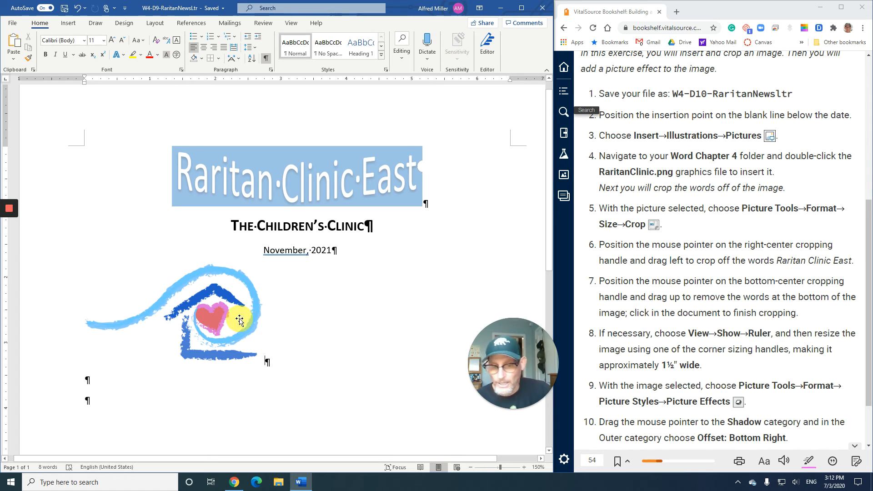
# - Select the cropped logo and set its width to 1.5"
pyautogui.click(235, 317)
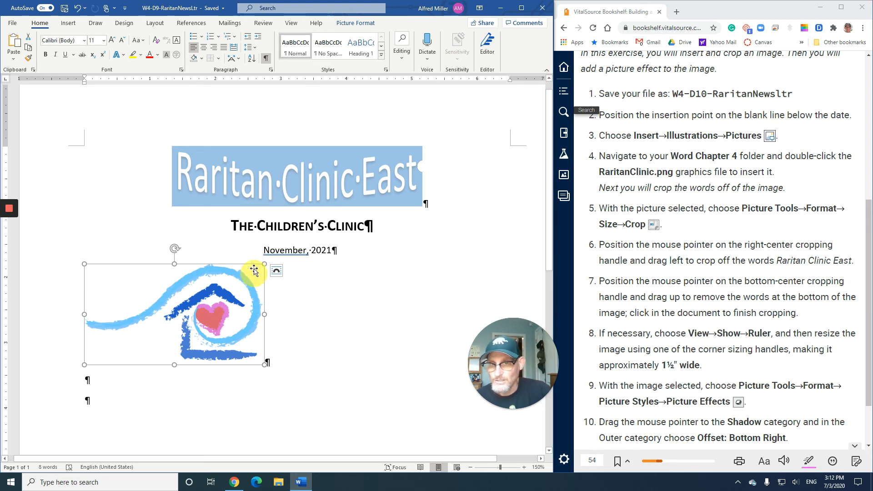
pyautogui.click(354, 23)
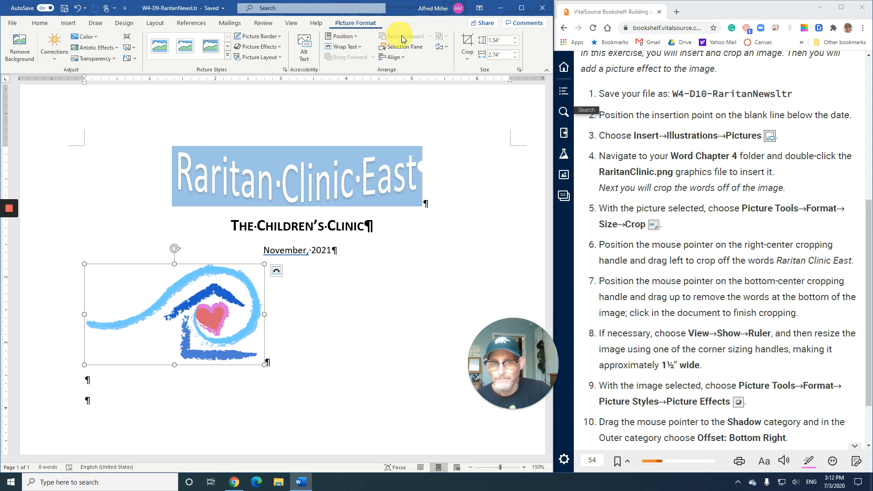
pyautogui.click(485, 56)
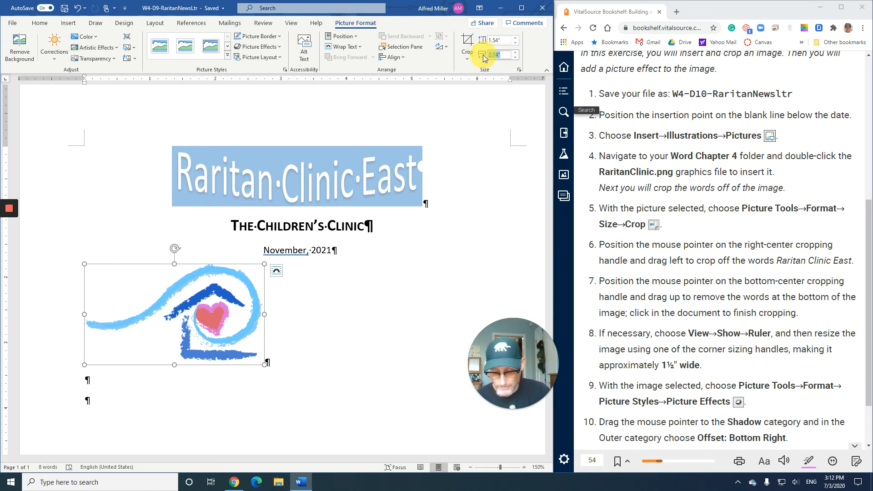
pyautogui.press('BackSpace')
pyautogui.press('Return')
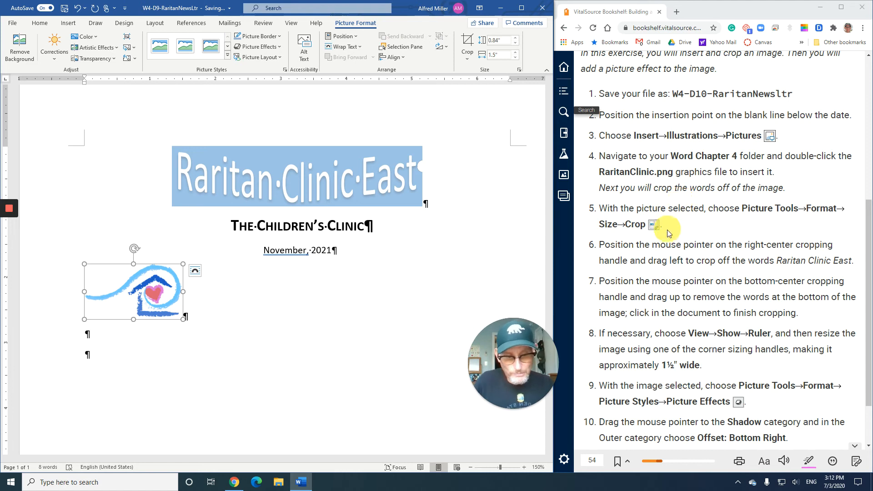
# - Apply the outer shadow Offset: Bottom Right to the logo and center it on the page
pyautogui.scroll(-3, 685, 293)
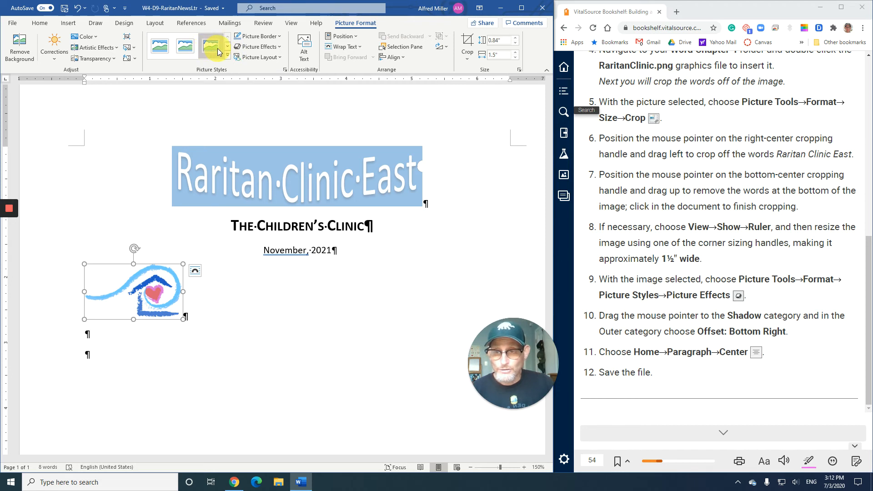
pyautogui.click(278, 47)
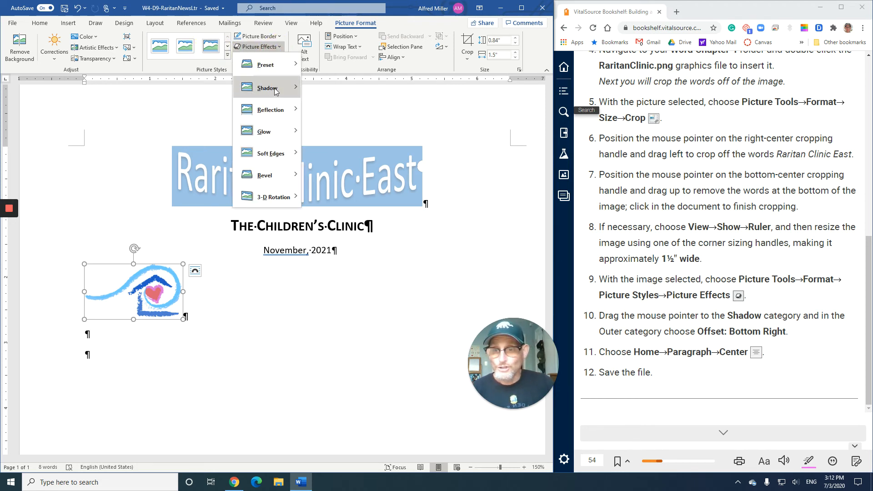
pyautogui.moveTo(275, 91)
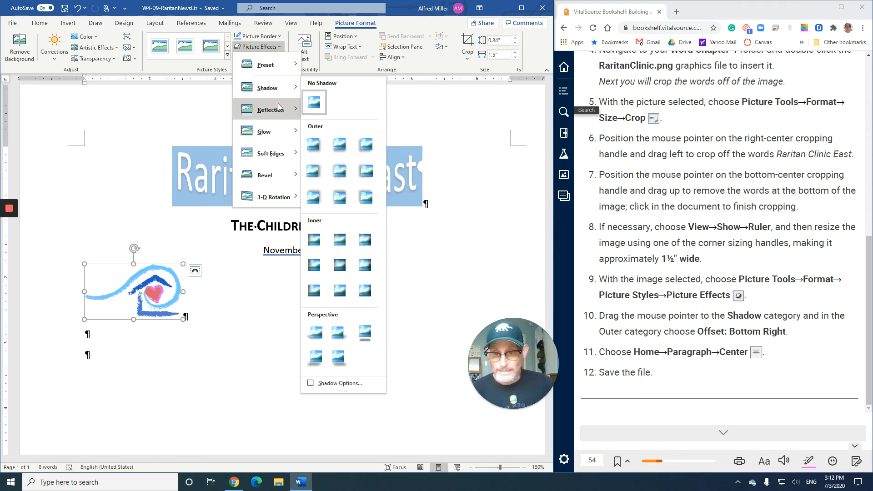
pyautogui.moveTo(273, 108)
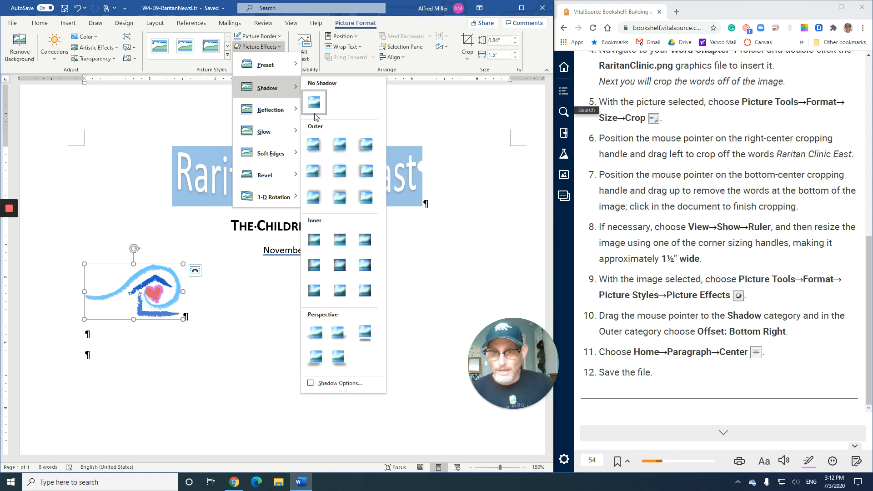
pyautogui.click(314, 145)
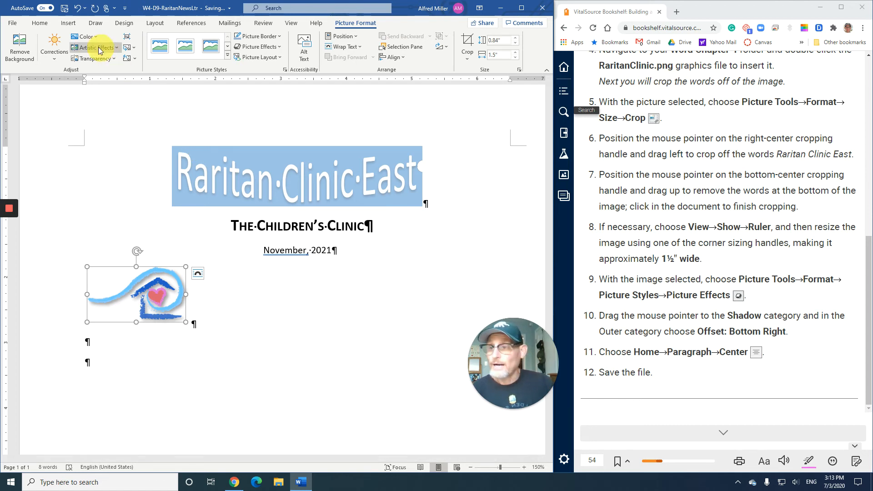
pyautogui.click(42, 23)
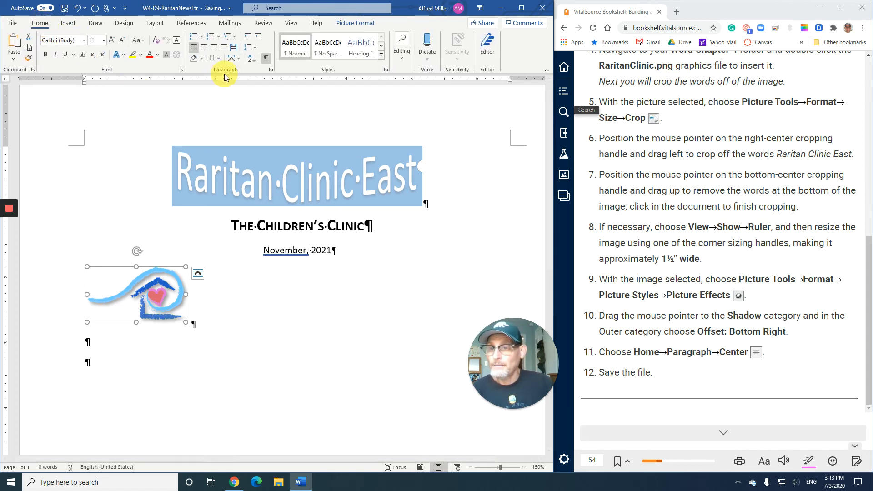
pyautogui.click(205, 47)
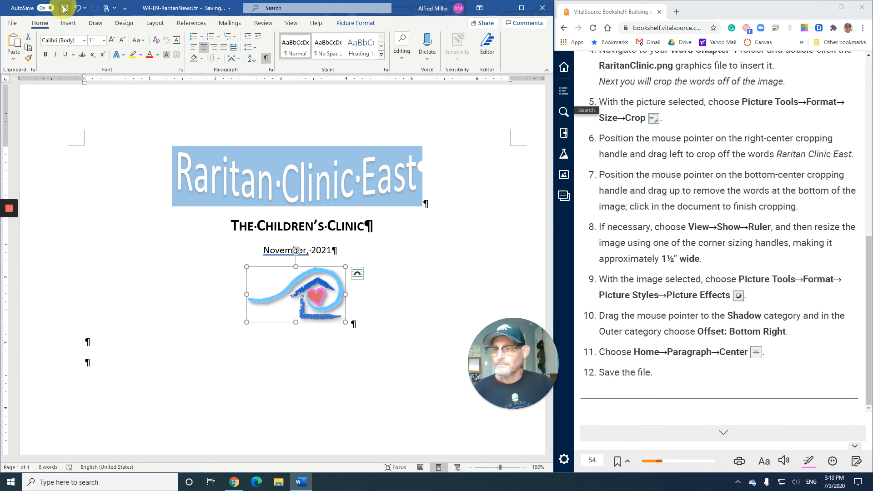
# - Advance the textbook to the Setting Up Columns page and read the W4-D11 exercise instructions
pyautogui.click(723, 433)
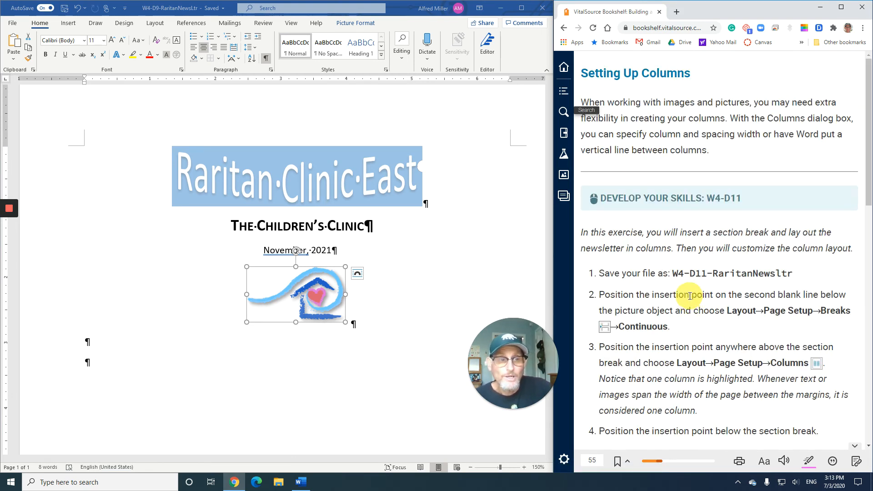
pyautogui.scroll(-1, 690, 297)
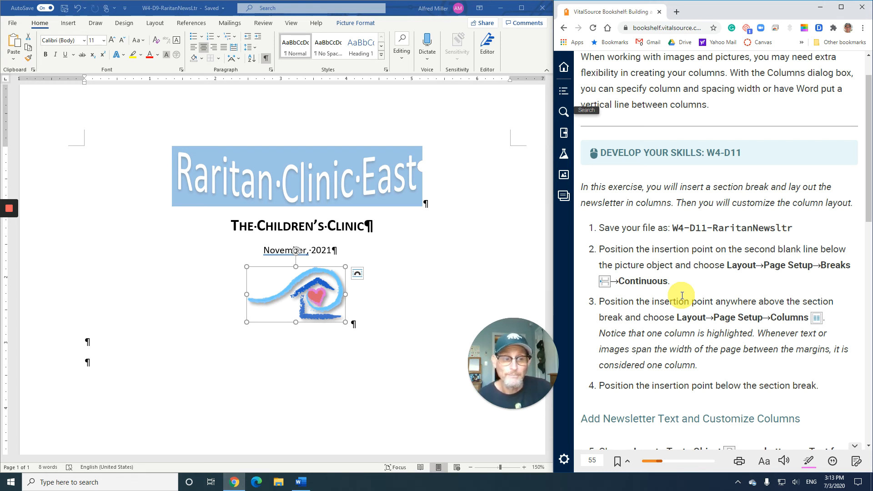
pyautogui.scroll(-1, 681, 295)
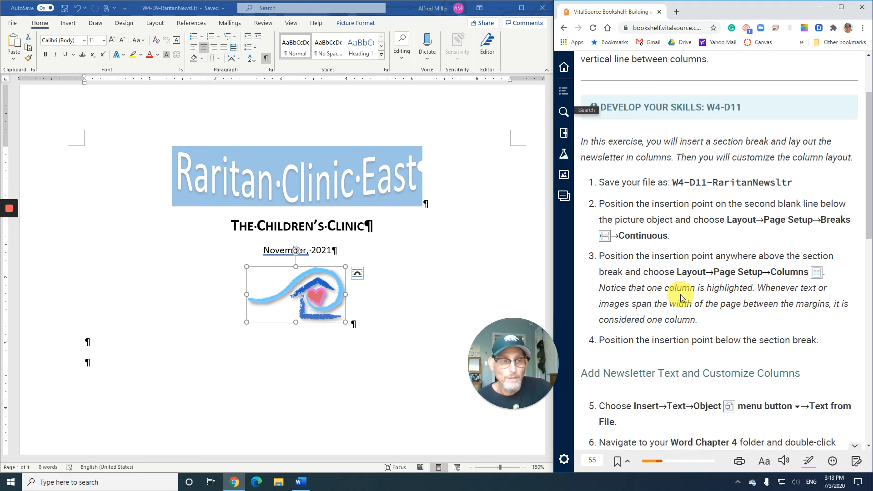
pyautogui.scroll(-1, 680, 294)
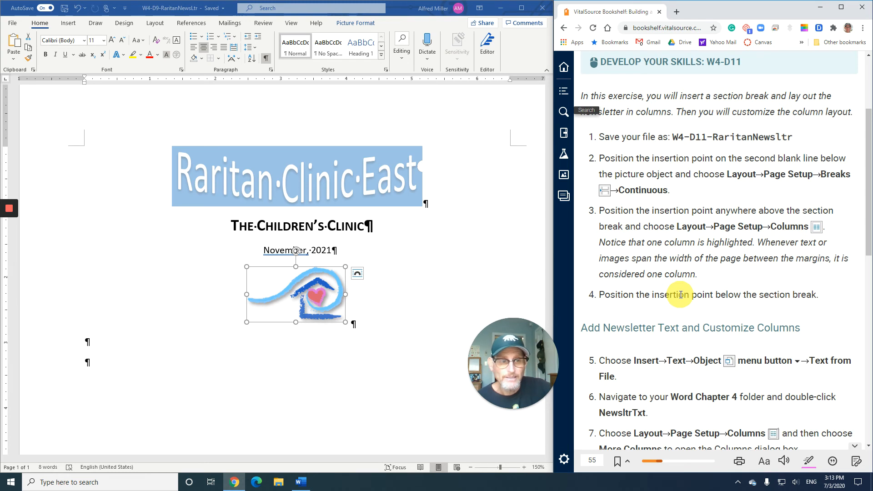
pyautogui.scroll(-1, 679, 296)
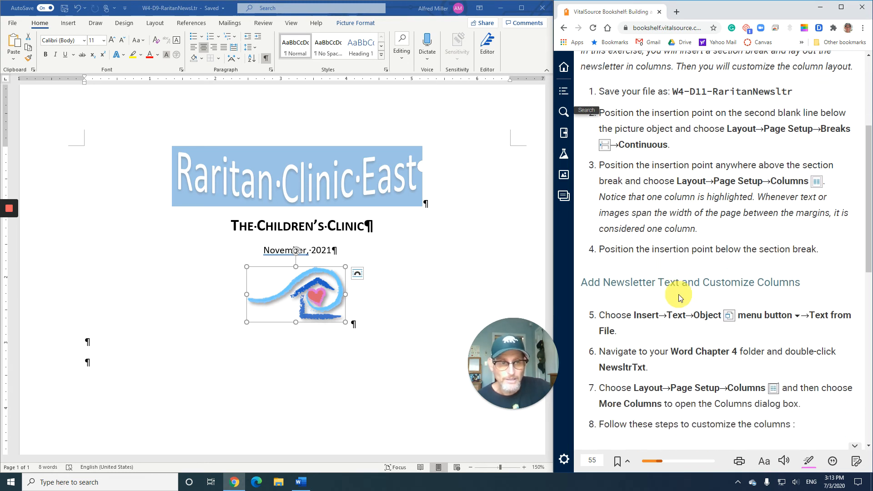
pyautogui.scroll(-1, 679, 296)
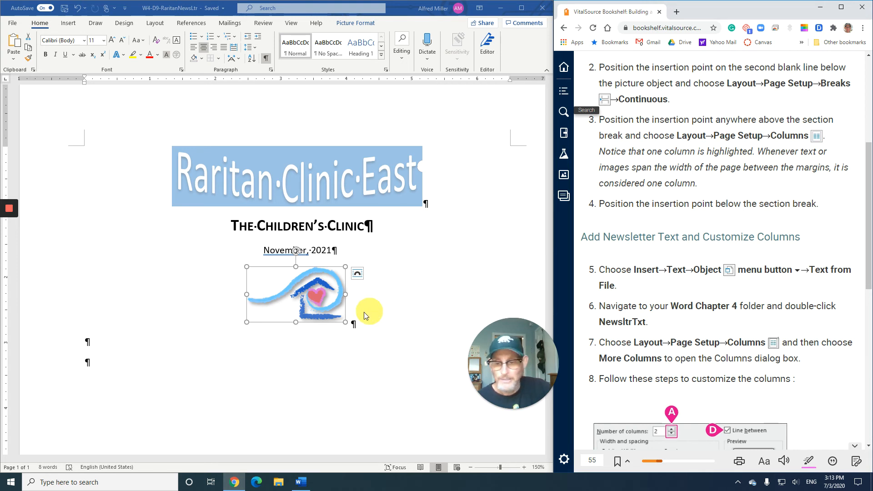
# - Insert a Continuous section break at the second blank line below the logo
pyautogui.click(101, 362)
pyautogui.click(101, 361)
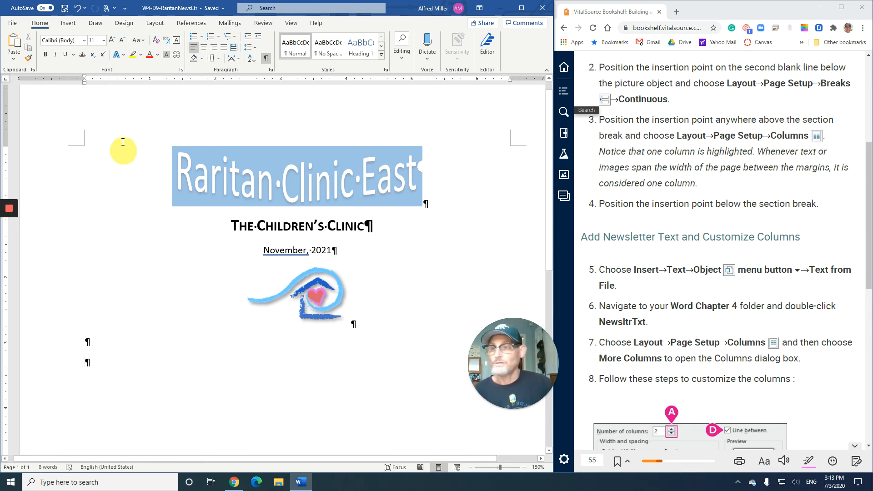
pyautogui.click(154, 22)
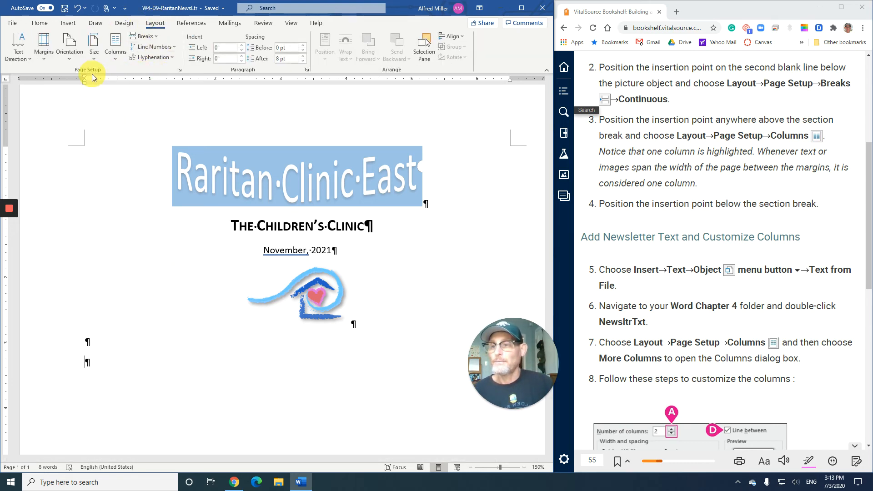
pyautogui.click(146, 37)
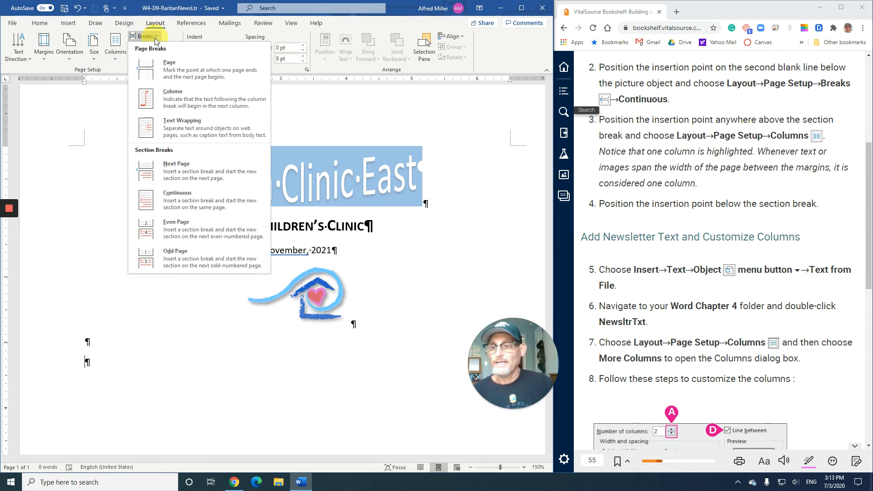
pyautogui.click(189, 202)
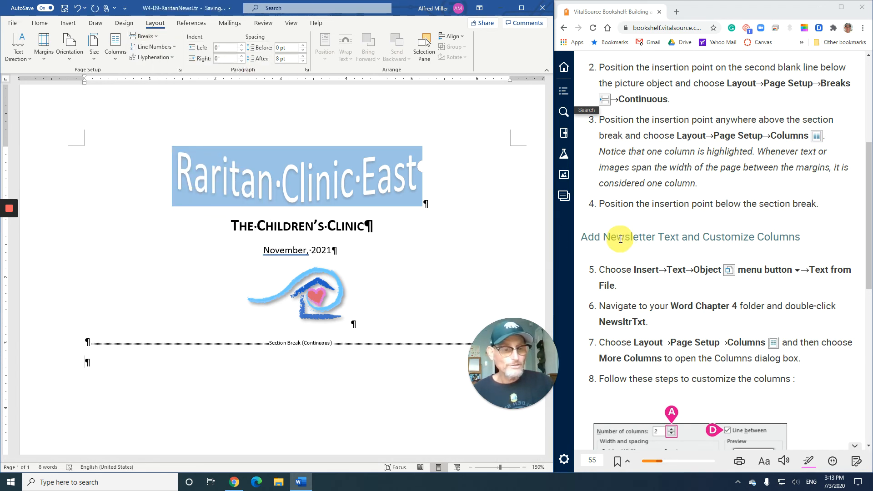
# - Insert the text of the NewsltrTxt file from the Word Chapter 4 folder on the blank line below the section break
pyautogui.scroll(-1, 622, 239)
pyautogui.scroll(-2, 621, 239)
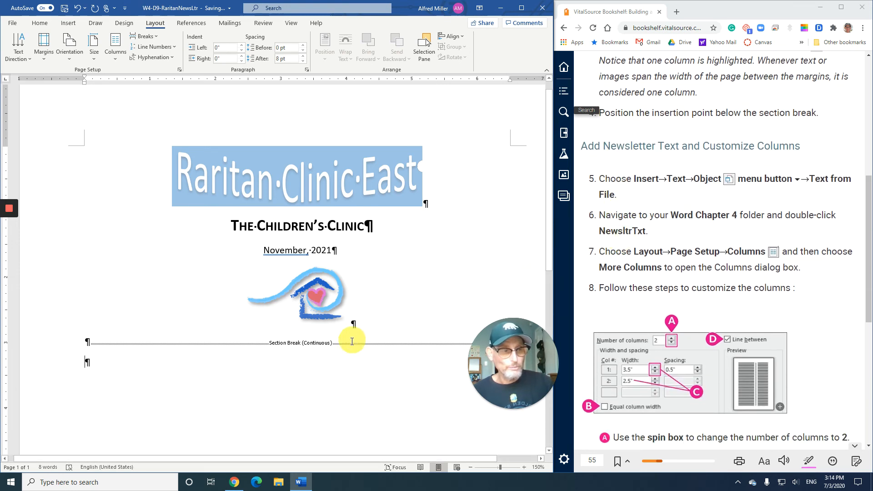
pyautogui.click(108, 362)
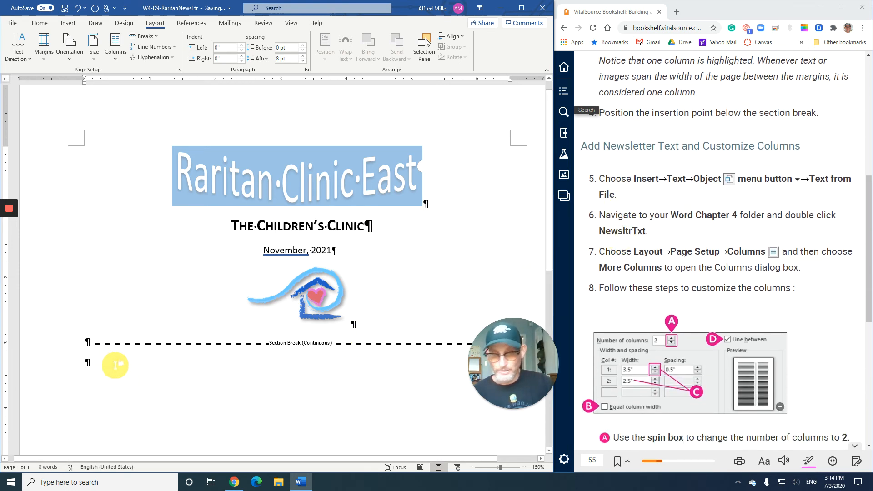
pyautogui.scroll(-5, 356, 285)
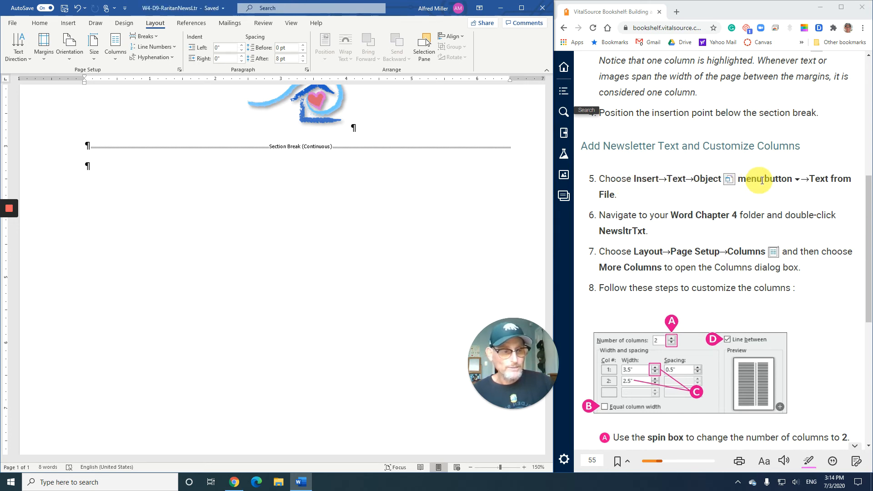
pyautogui.click(68, 24)
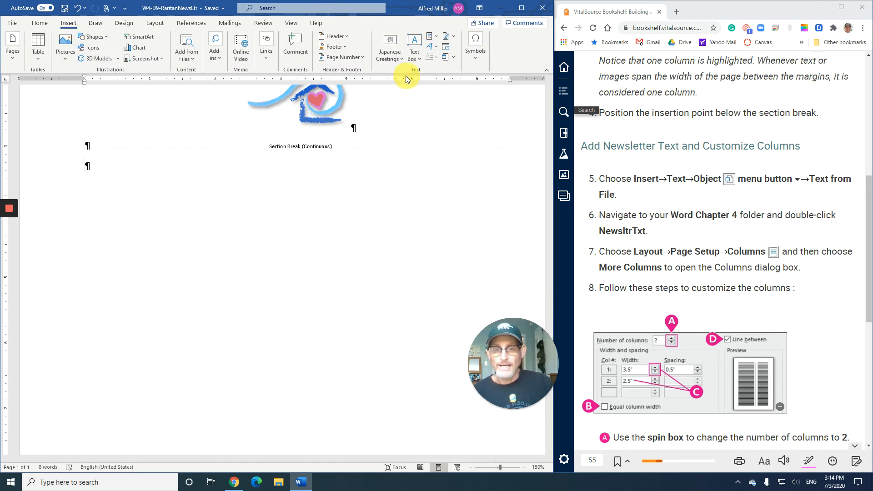
pyautogui.click(455, 59)
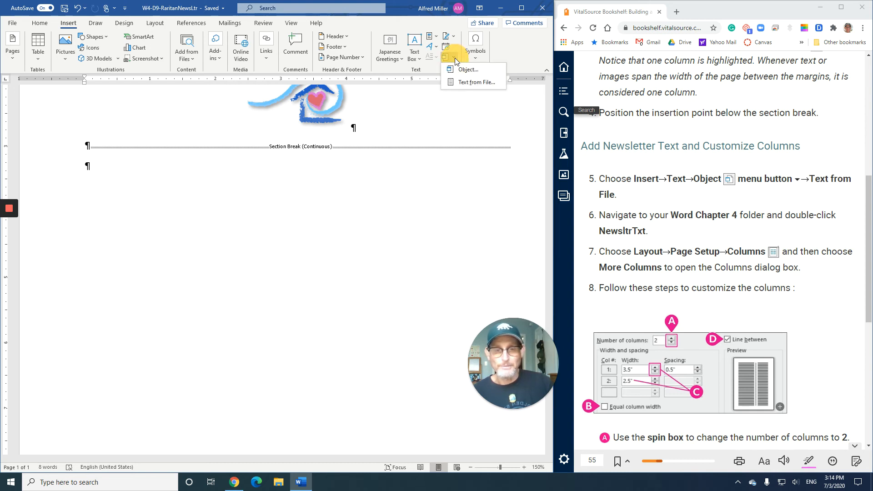
pyautogui.click(474, 84)
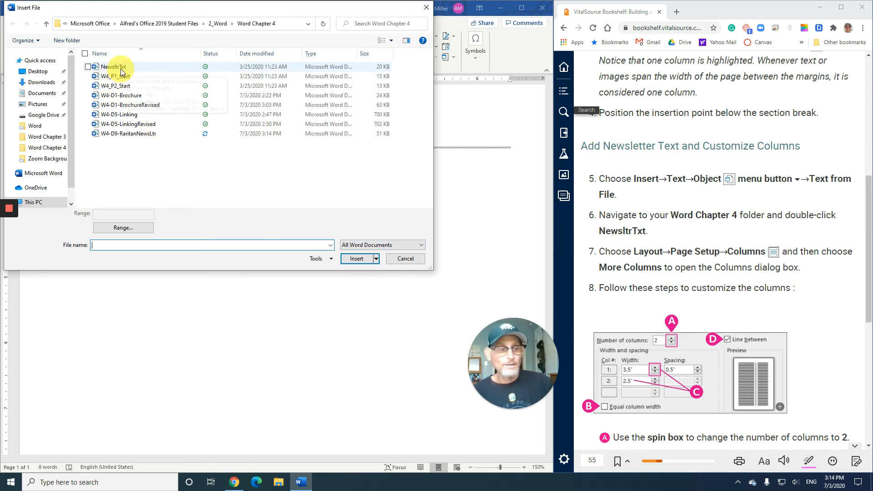
pyautogui.click(120, 70)
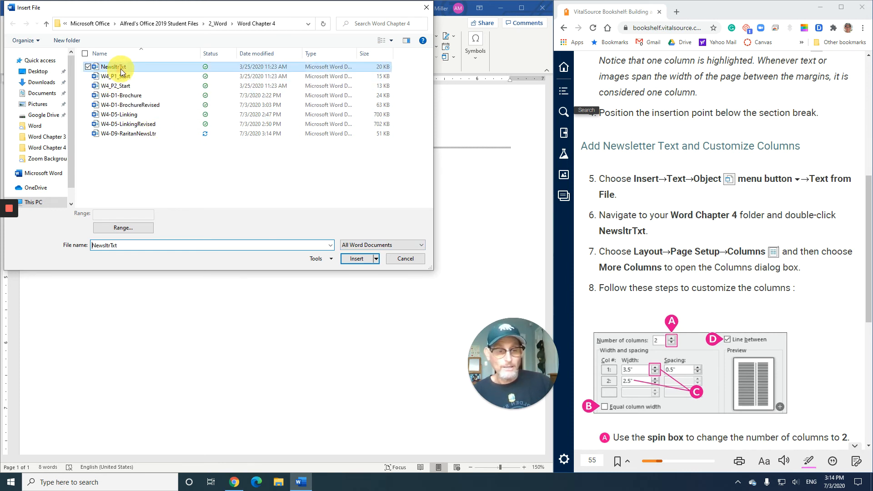
pyautogui.click(353, 259)
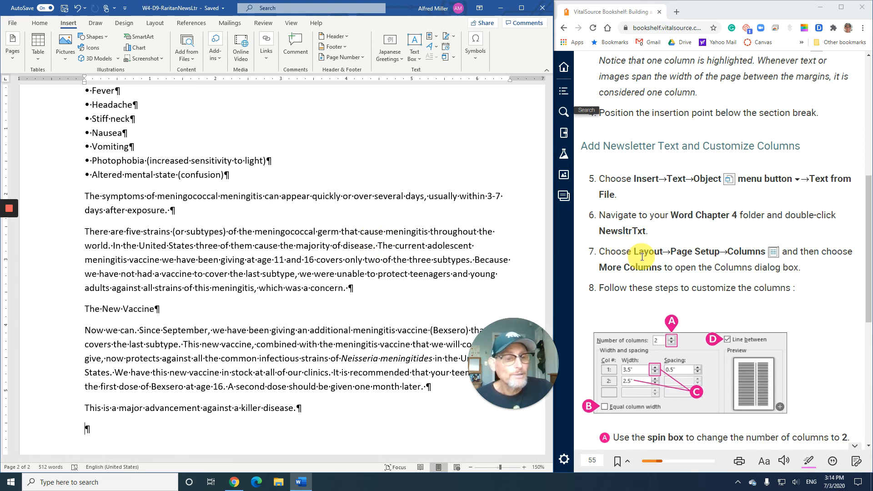
# - Set the newsletter text section to 2 columns and turn off equal column width
pyautogui.scroll(-2, 642, 257)
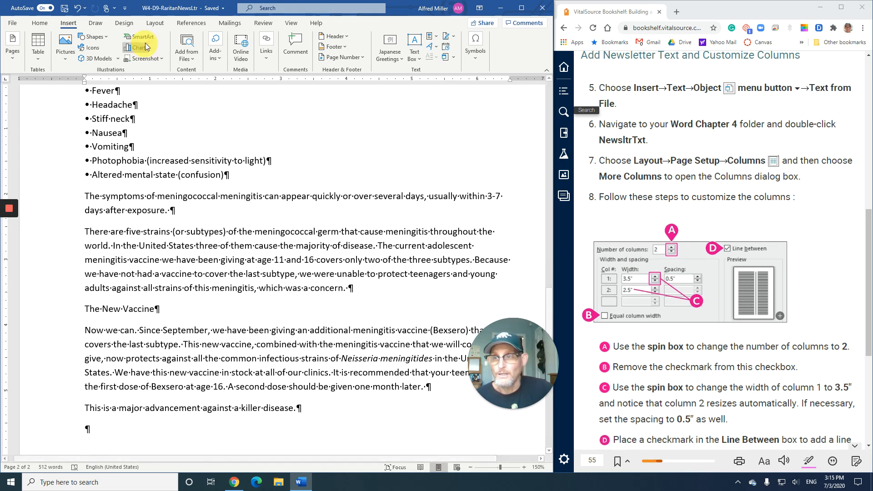
pyautogui.click(156, 23)
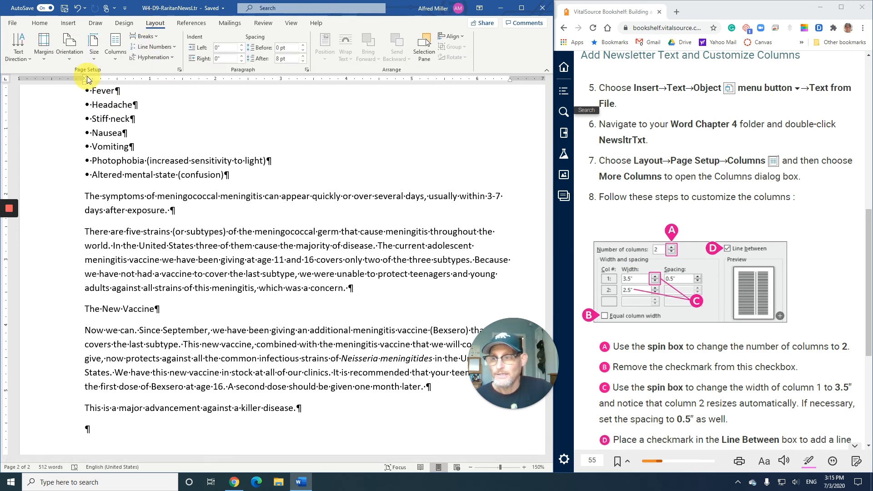
pyautogui.click(115, 53)
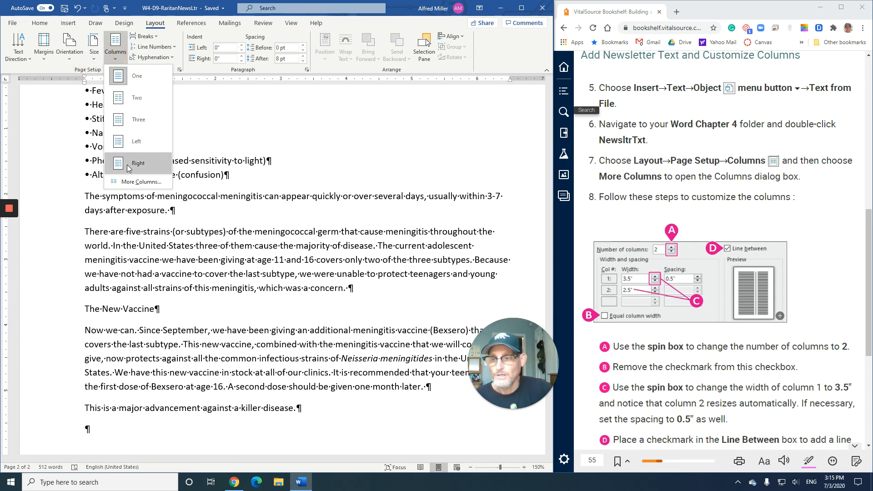
pyautogui.click(136, 184)
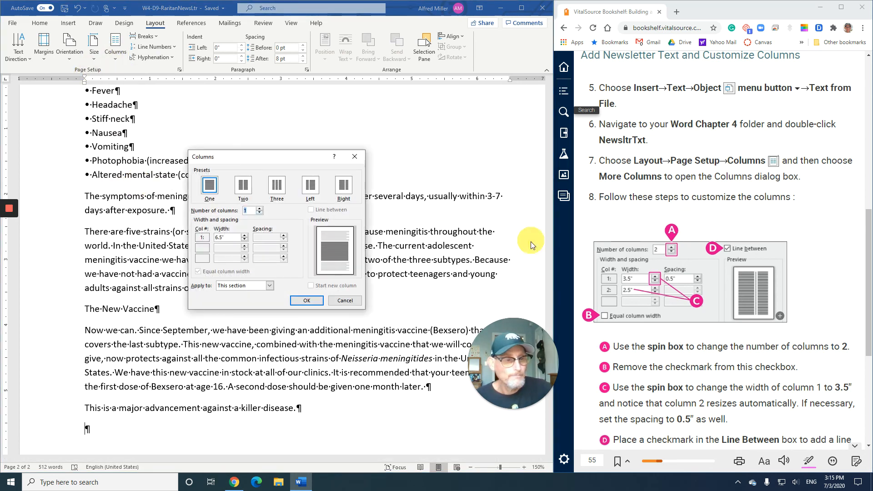
pyautogui.scroll(-2, 655, 245)
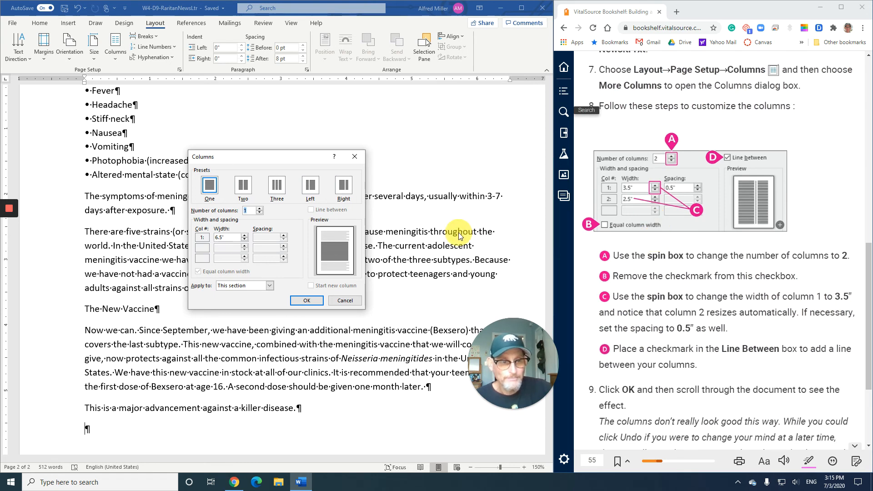
pyautogui.click(260, 208)
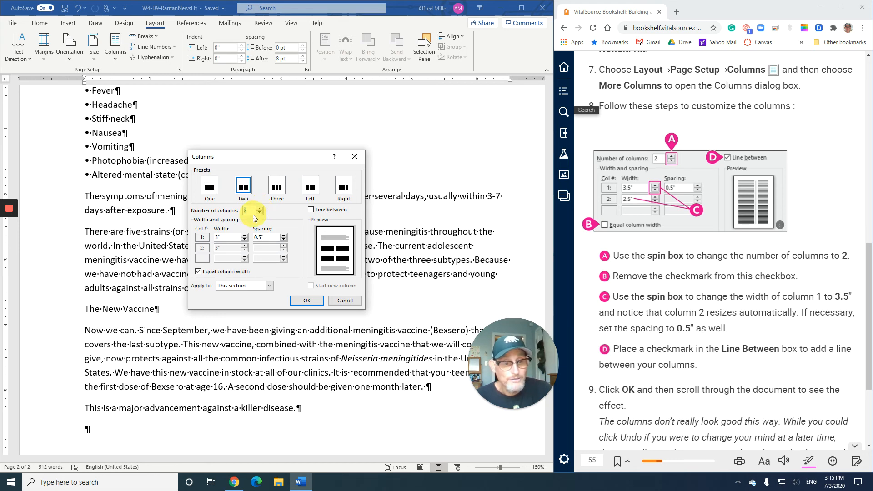
pyautogui.click(199, 272)
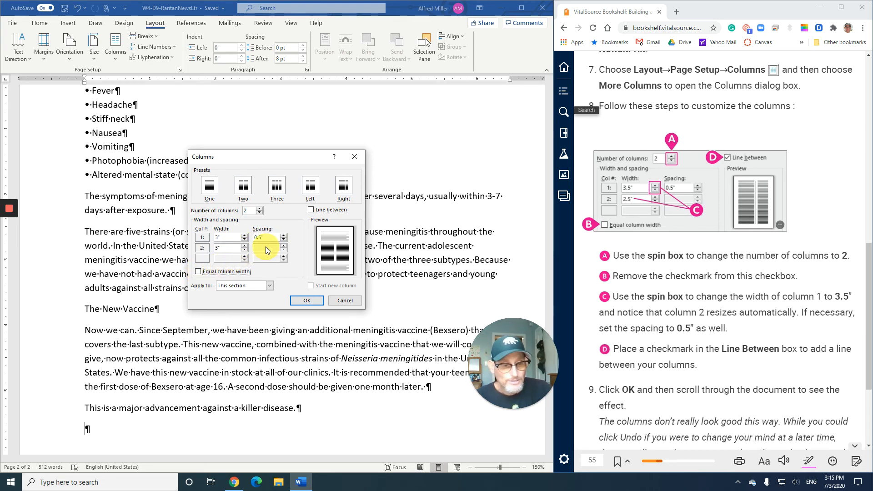
# - Set column 1's width to 3.5", add a line between the columns, and apply the column settings
pyautogui.click(244, 236)
pyautogui.click(245, 236)
pyautogui.click(245, 236)
pyautogui.click(245, 236)
pyautogui.click(245, 235)
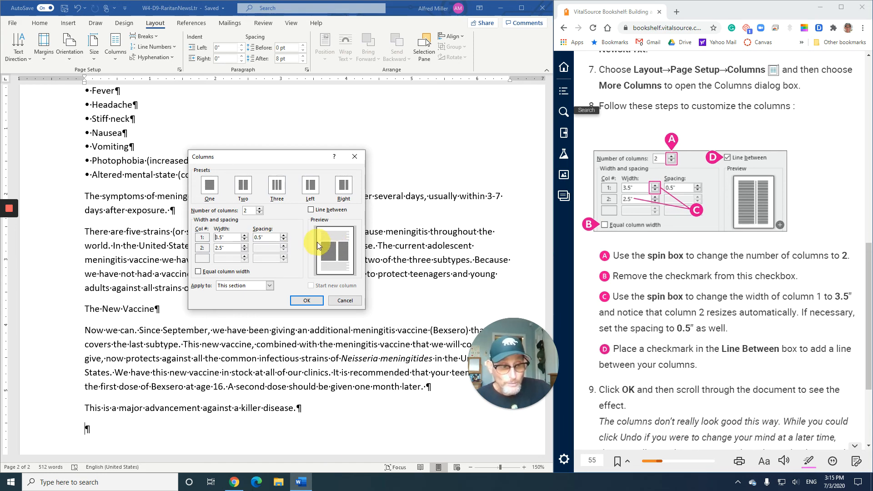
pyautogui.click(312, 211)
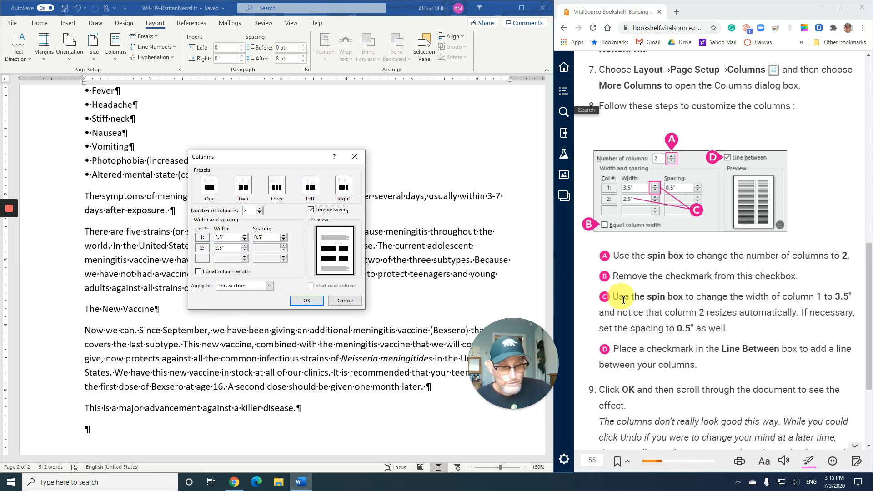
pyautogui.scroll(-3, 622, 301)
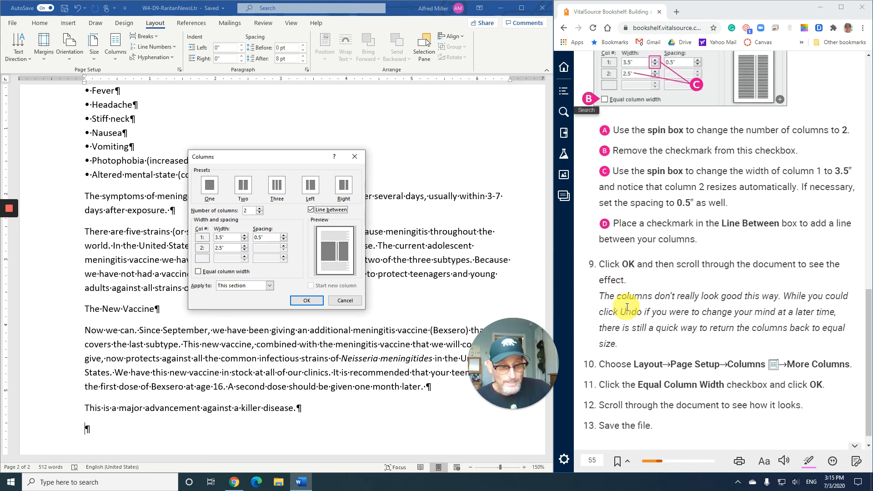
pyautogui.click(300, 299)
# - Restore equal column width for the newsletter text section
pyautogui.scroll(5, 298, 289)
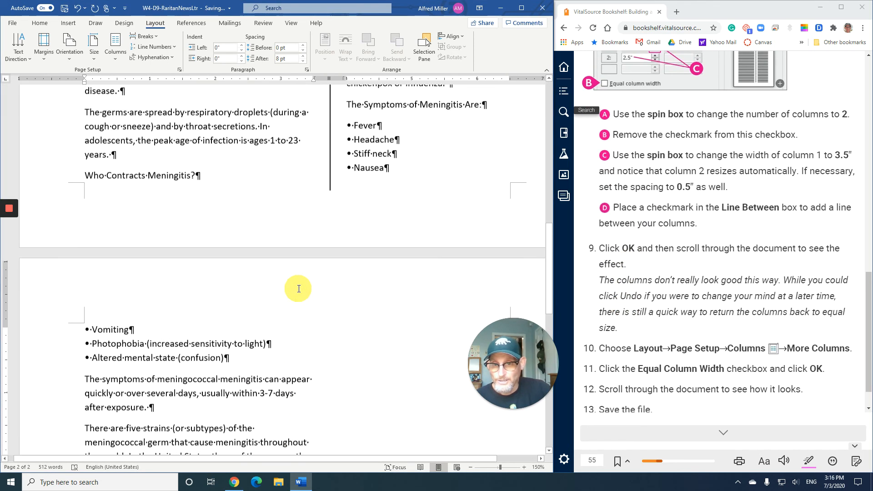
pyautogui.scroll(-13, 319, 286)
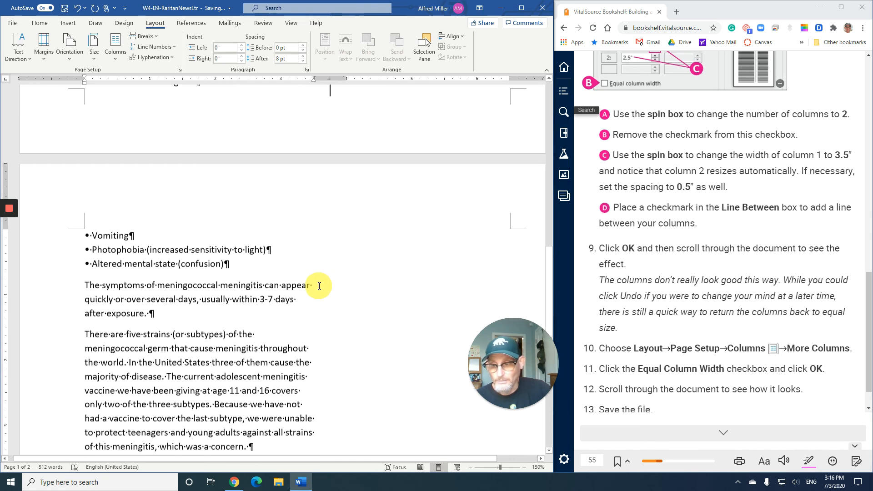
pyautogui.scroll(4, 319, 285)
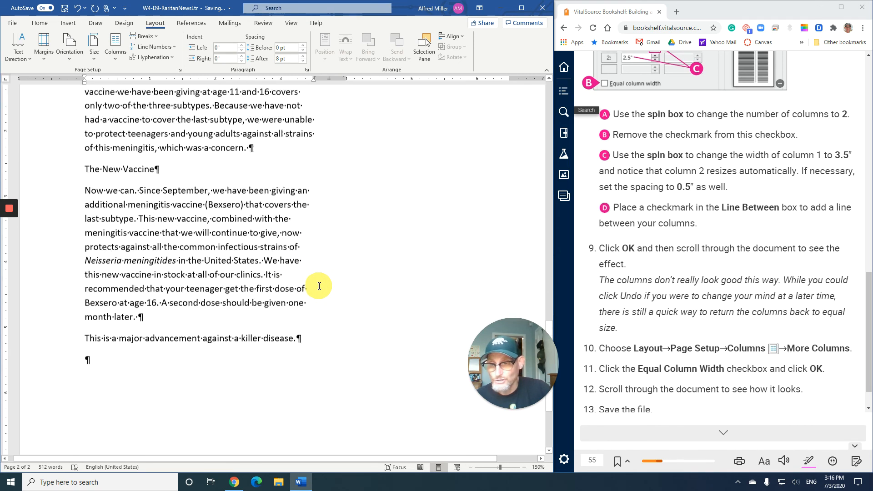
pyautogui.scroll(6, 361, 314)
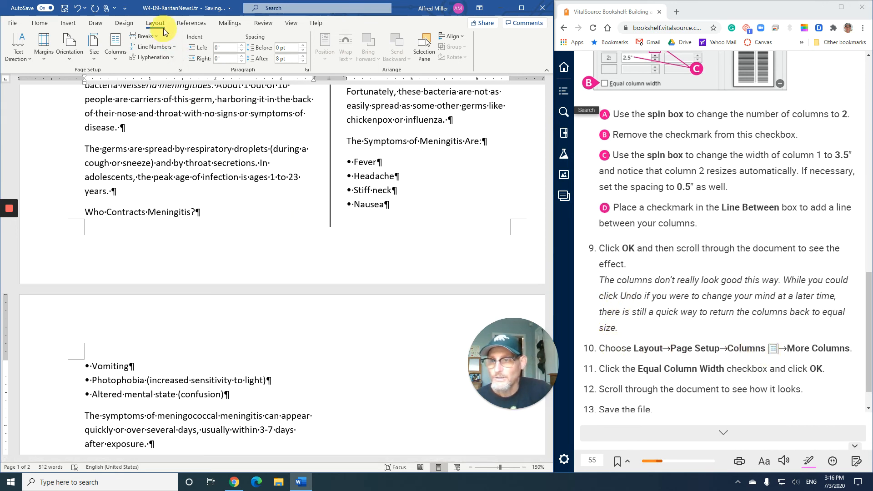
pyautogui.click(116, 50)
pyautogui.click(140, 181)
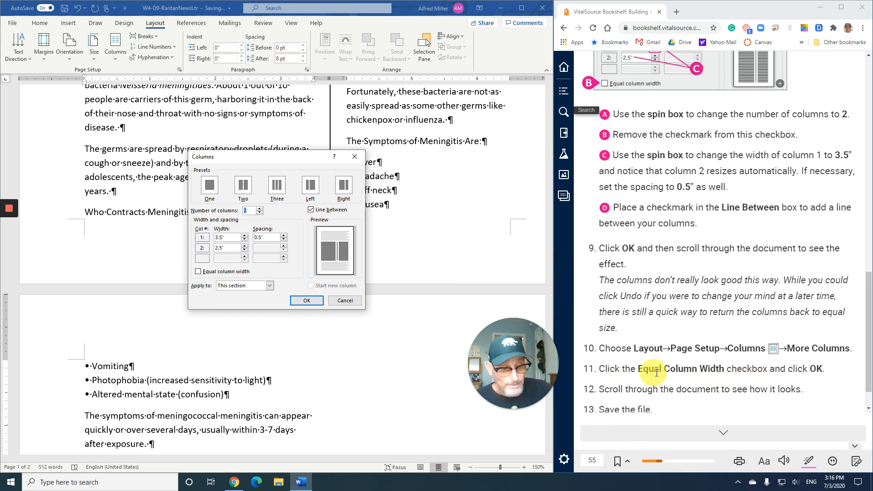
pyautogui.click(200, 272)
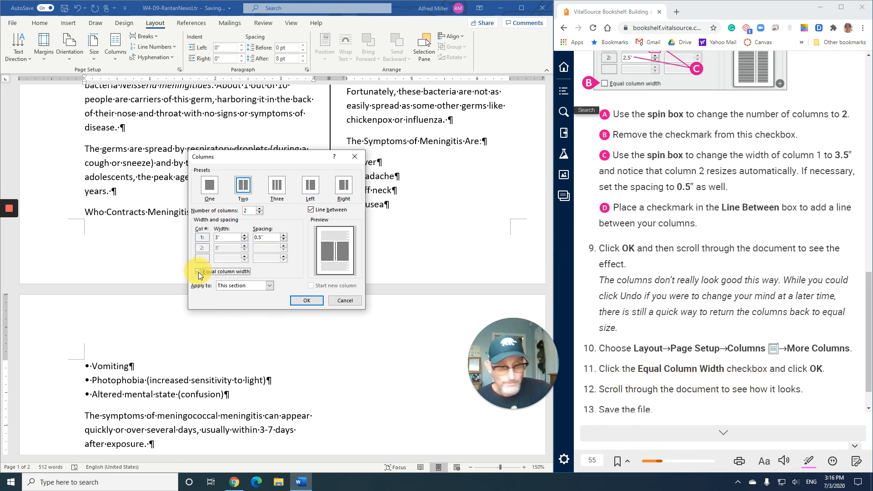
pyautogui.click(304, 303)
pyautogui.scroll(-10, 301, 301)
pyautogui.scroll(15, 300, 301)
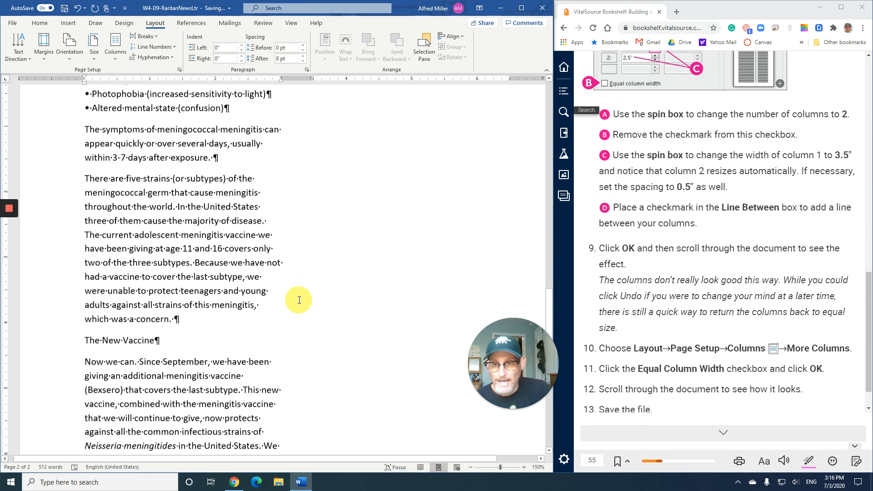
pyautogui.scroll(3, 295, 303)
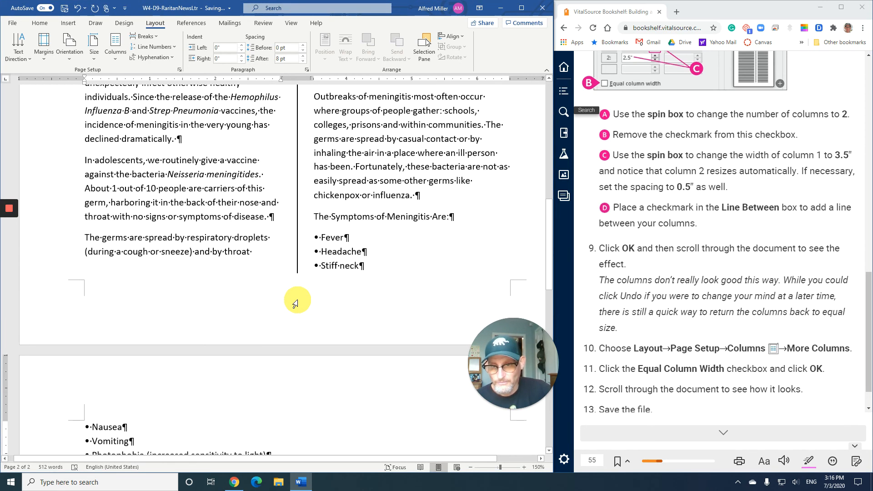
pyautogui.scroll(-7, 294, 298)
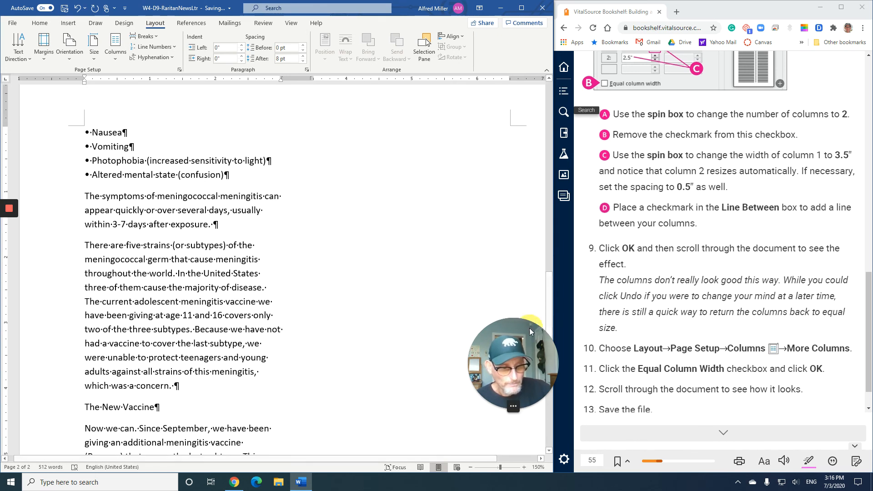
# - Advance the textbook to the Artistic Effects and Wrapping Text page and read the W4-D12 exercise instructions
pyautogui.scroll(-1, 726, 348)
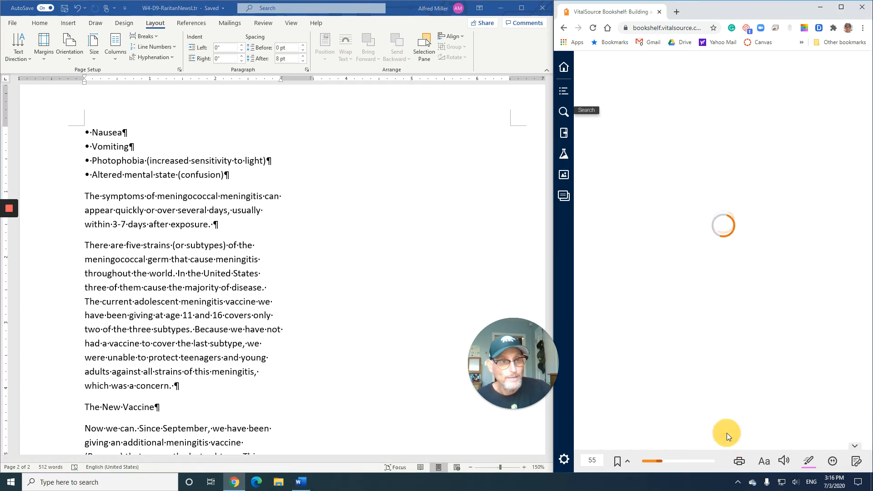
pyautogui.click(726, 435)
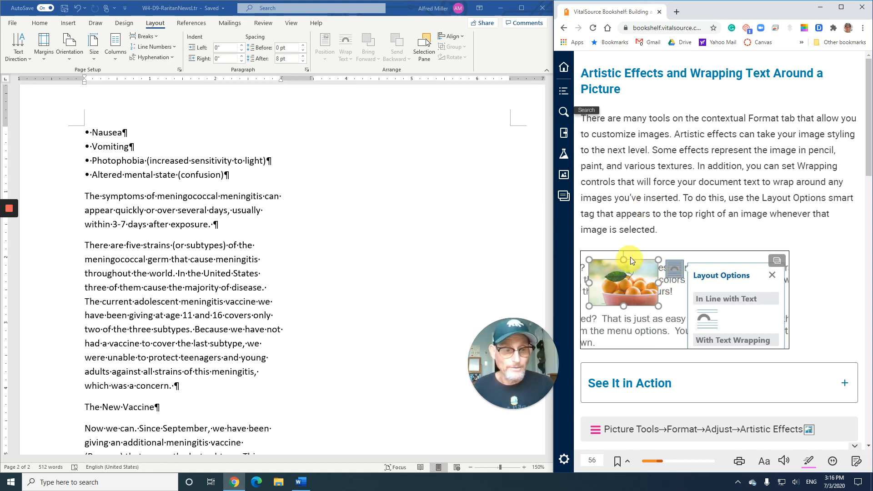
pyautogui.scroll(-4, 633, 255)
pyautogui.scroll(-4, 633, 256)
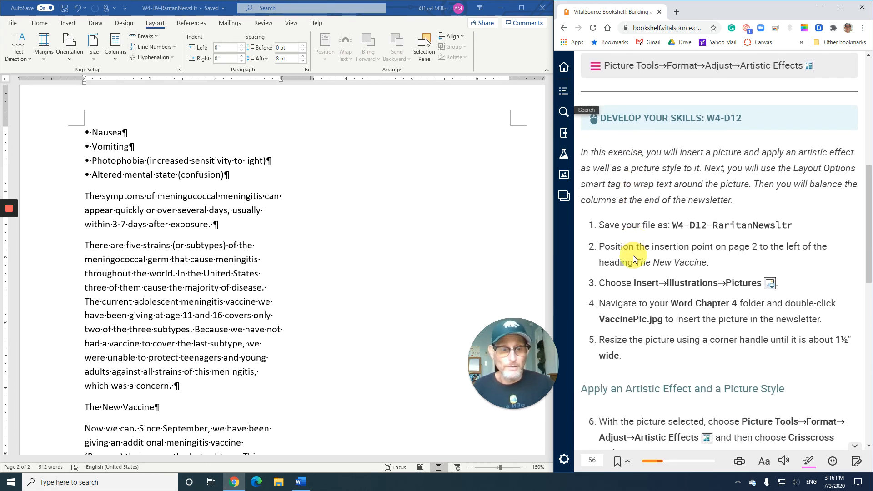
pyautogui.scroll(-1, 633, 257)
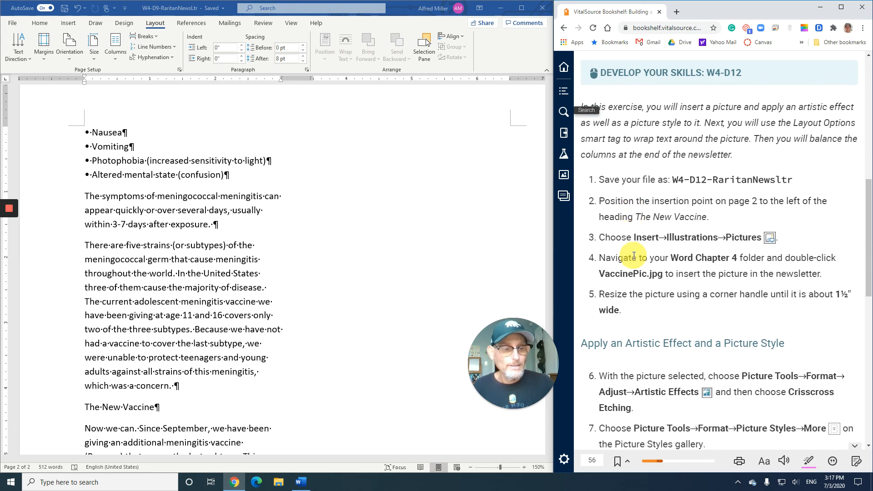
pyautogui.scroll(-1, 635, 256)
pyautogui.scroll(1, 634, 256)
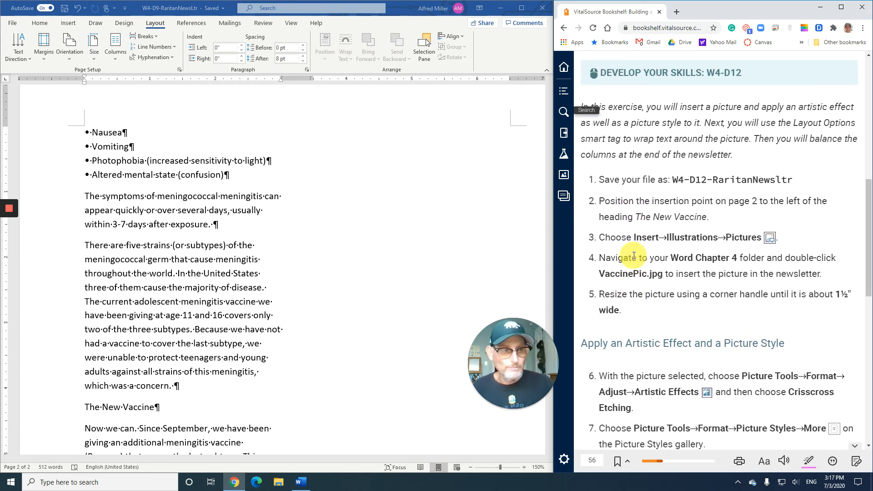
pyautogui.scroll(-1, 634, 256)
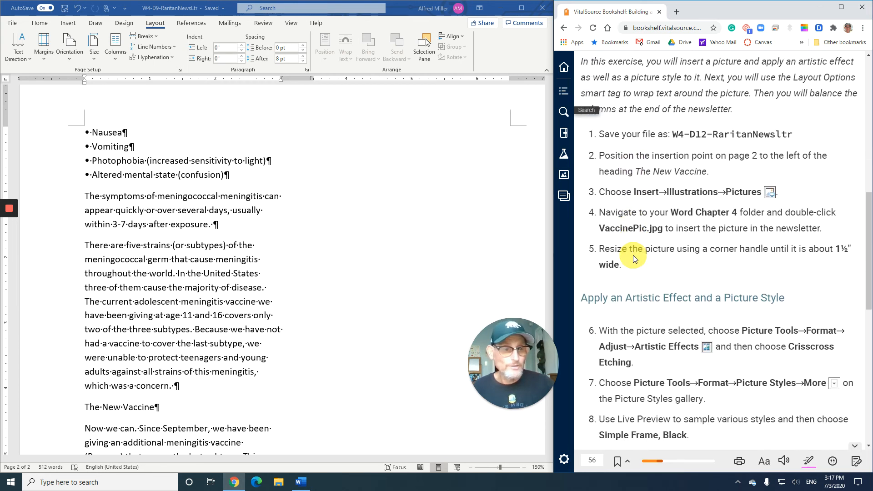
pyautogui.scroll(-1, 633, 255)
pyautogui.scroll(1, 633, 255)
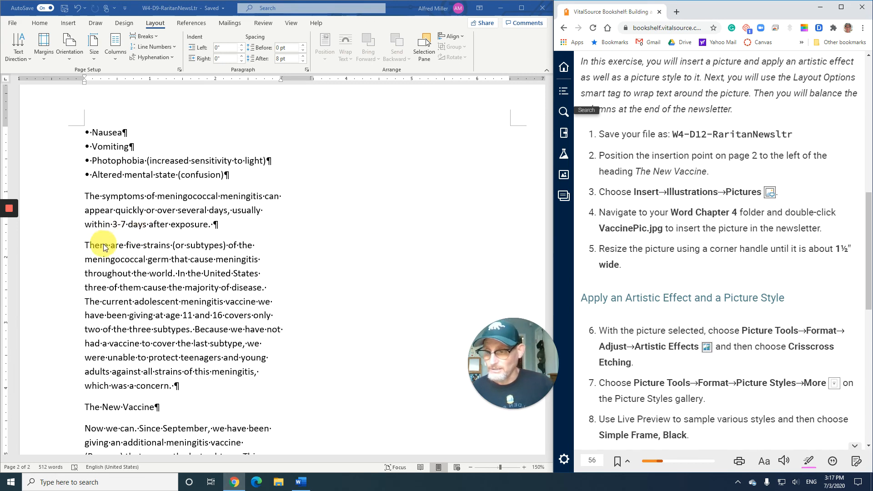
pyautogui.scroll(-3, 131, 314)
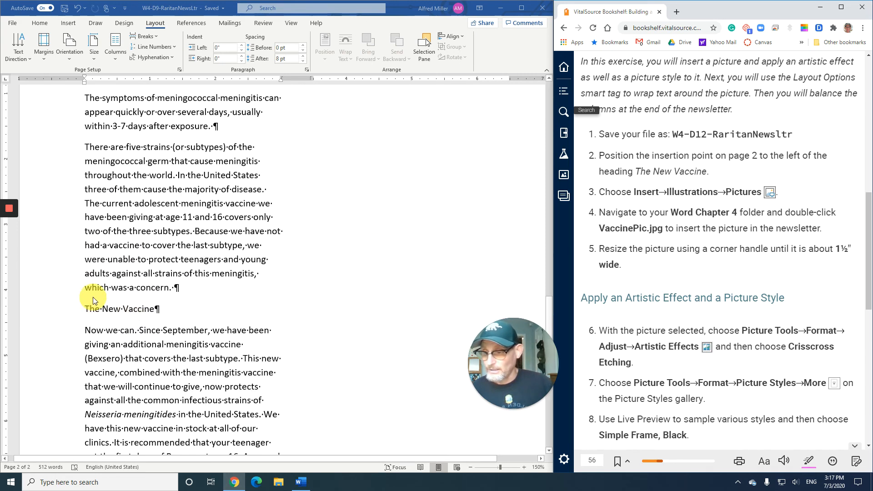
# - Insert the VaccinePic picture from the Word Chapter 4 folder before the heading The New Vaccine on page 2
pyautogui.click(87, 309)
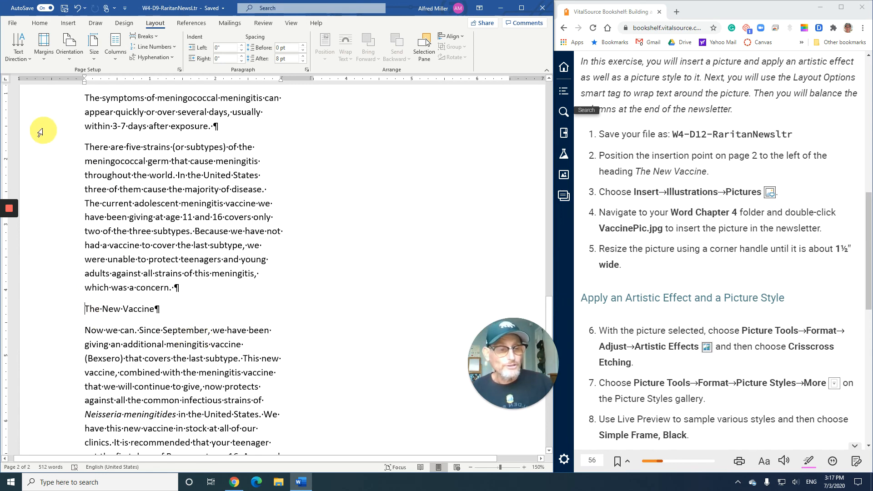
pyautogui.click(64, 26)
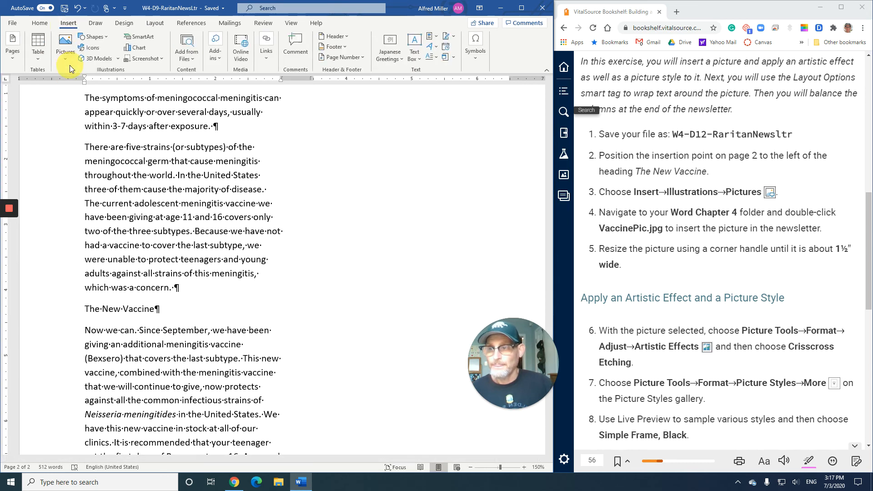
pyautogui.click(64, 58)
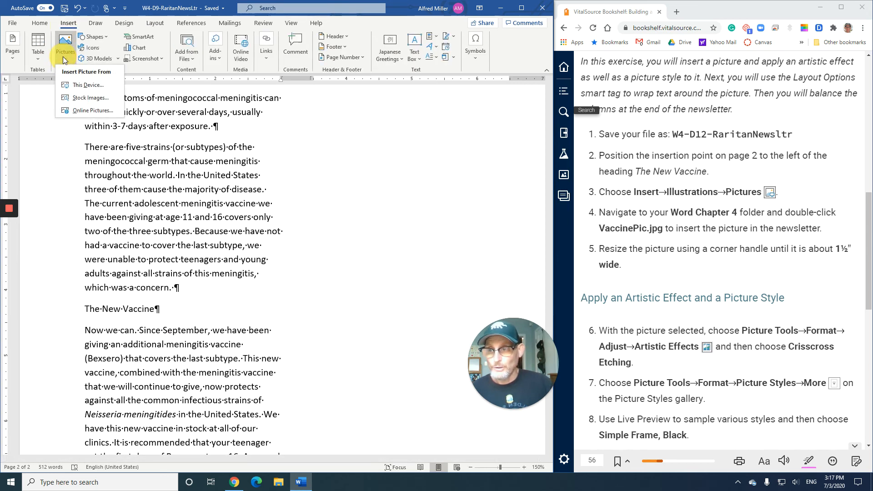
pyautogui.click(88, 86)
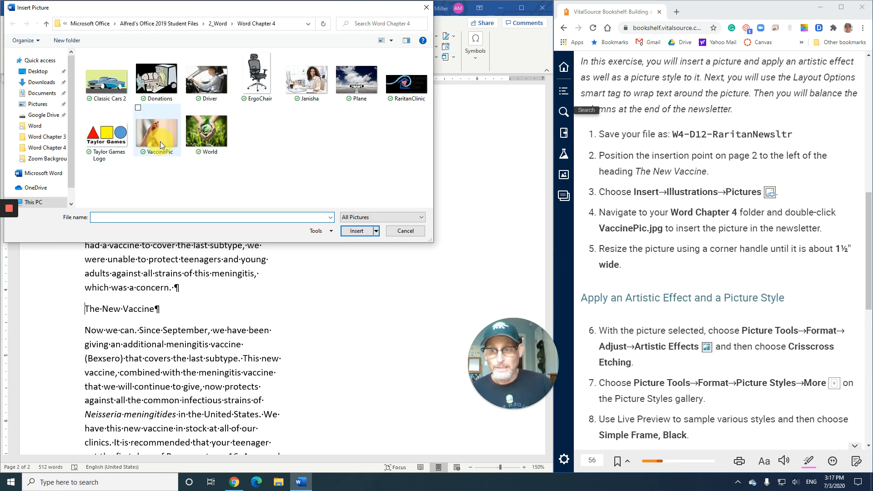
pyautogui.click(160, 141)
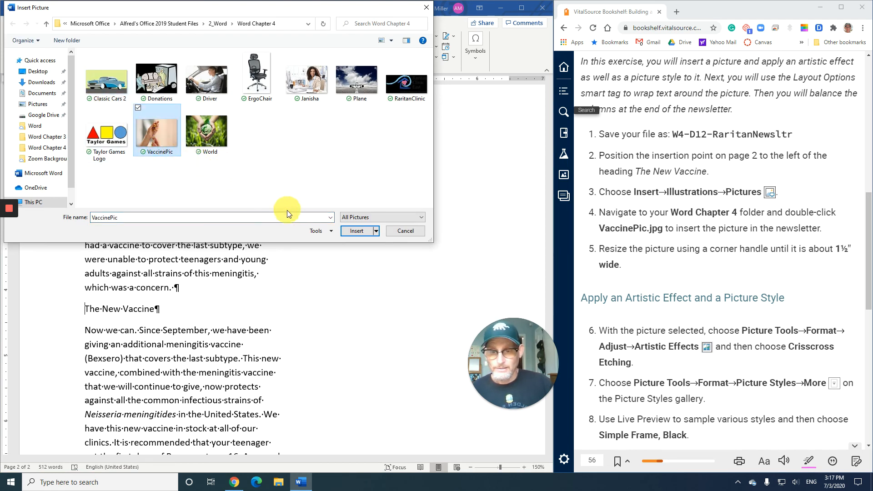
pyautogui.click(353, 231)
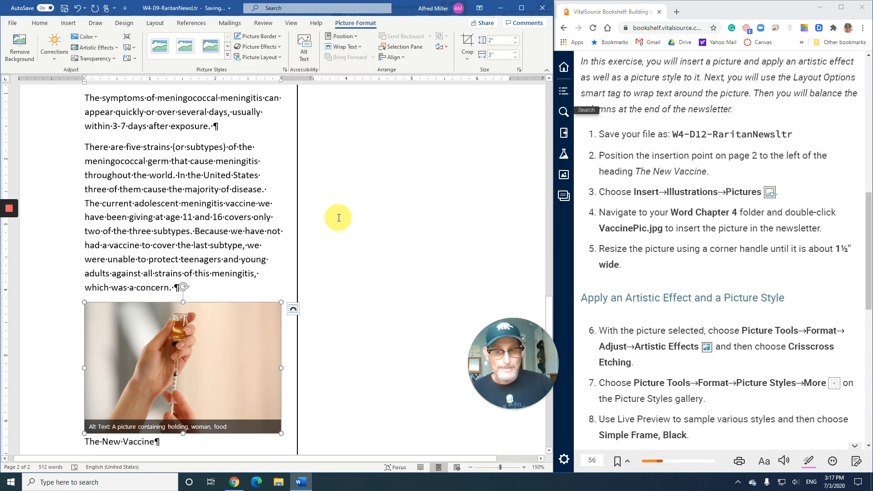
# - Set the vaccine picture's width to 1.5"
pyautogui.scroll(-2, 440, 218)
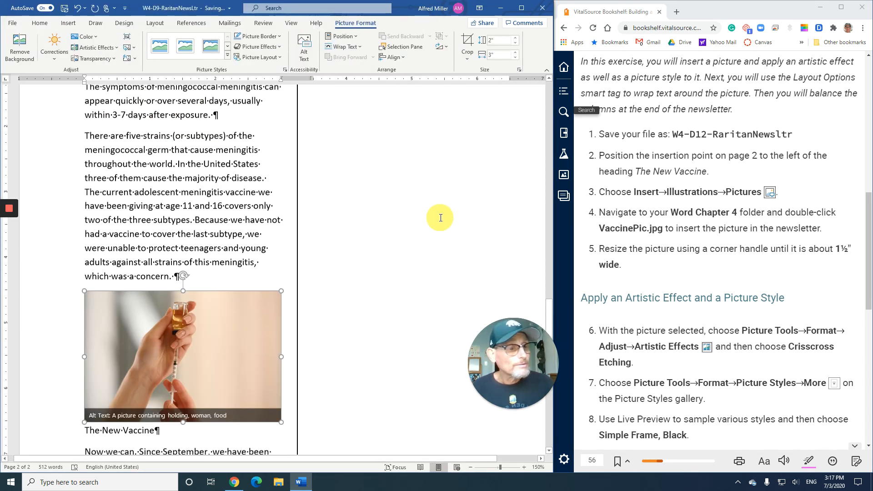
pyautogui.scroll(-3, 440, 218)
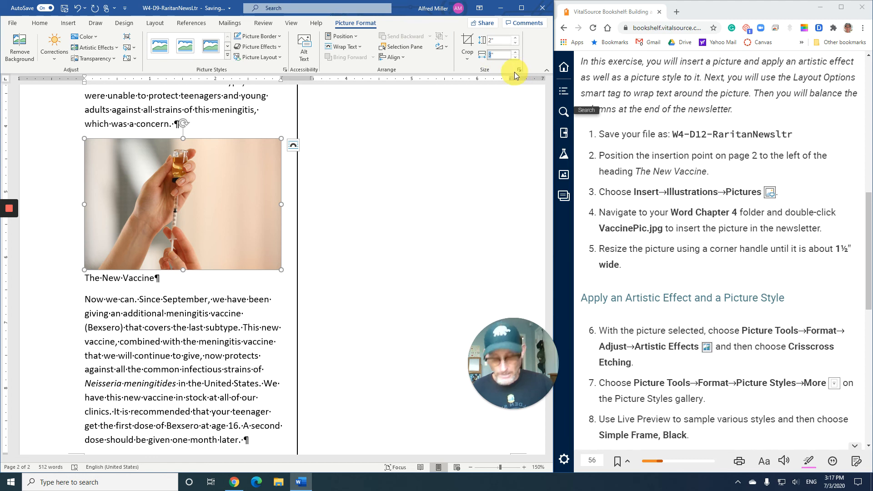
pyautogui.write('.5')
pyautogui.press('Return')
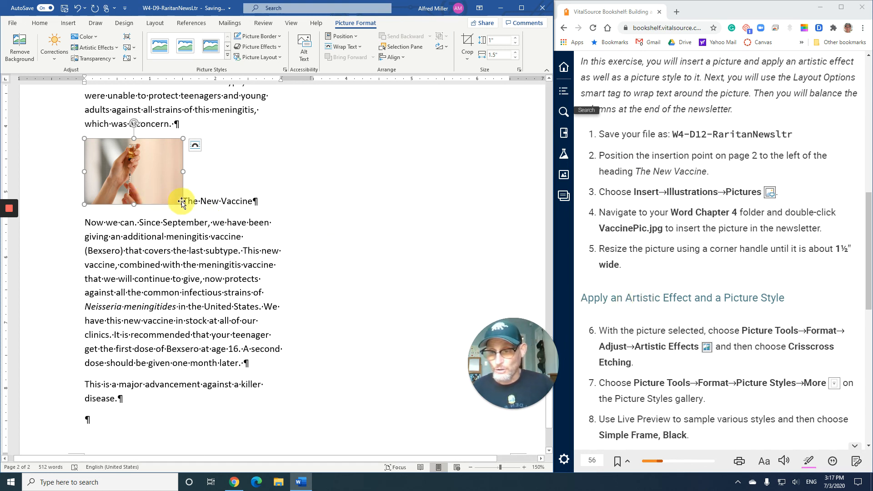
# - Apply the Crisscross Etching artistic effect and the Simple Frame, Black picture style to the vaccine picture
pyautogui.scroll(-2, 640, 310)
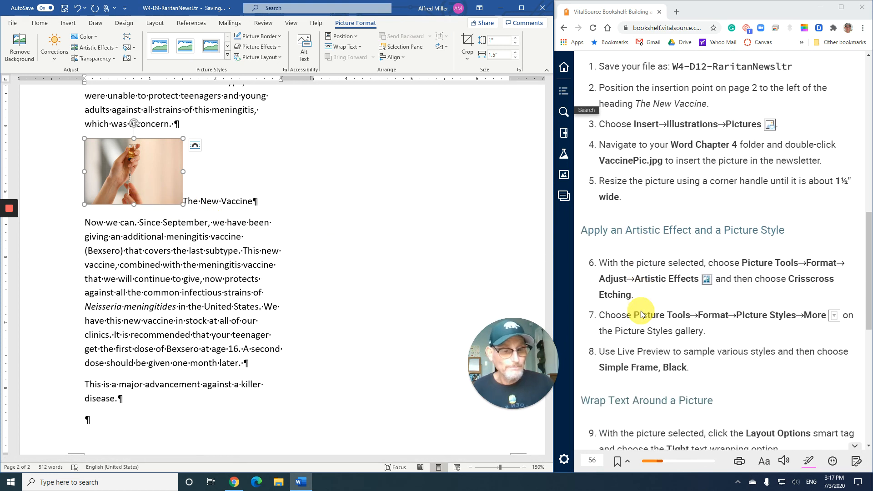
pyautogui.scroll(-3, 640, 310)
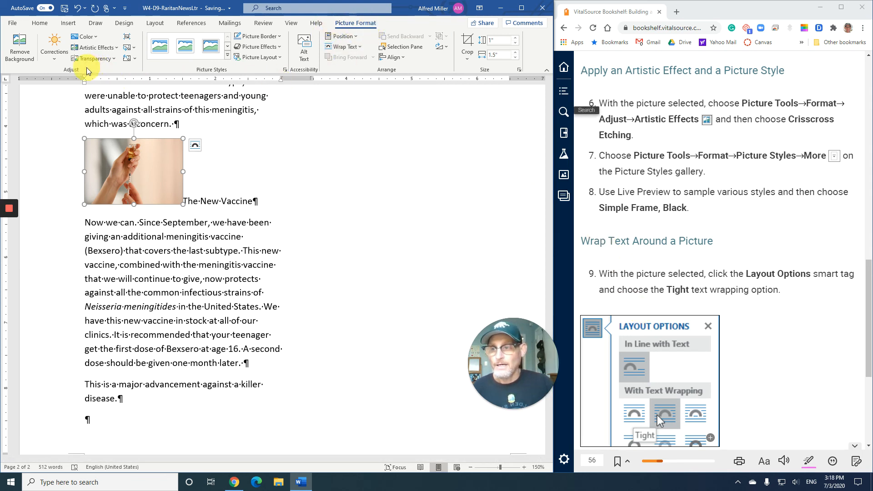
pyautogui.click(91, 47)
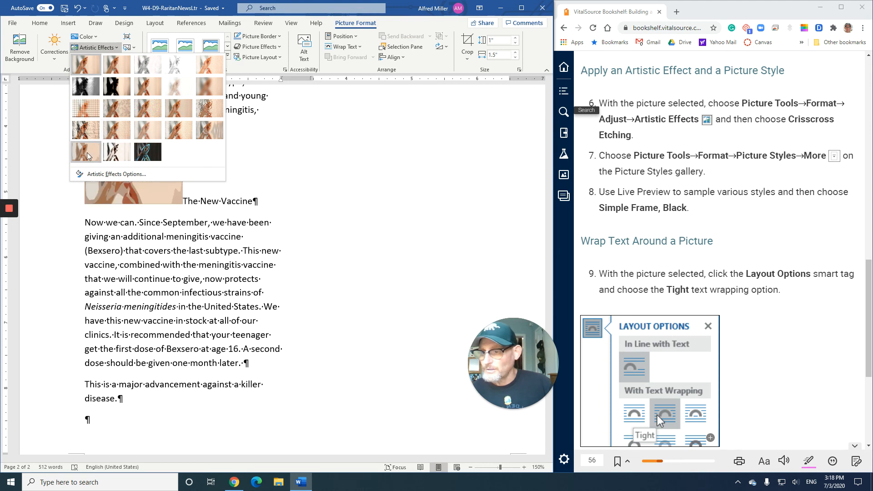
pyautogui.click(146, 133)
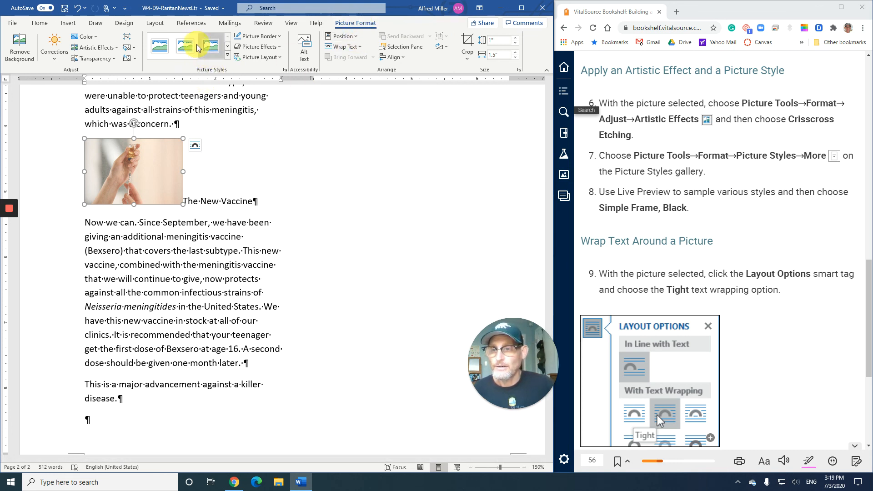
pyautogui.click(228, 57)
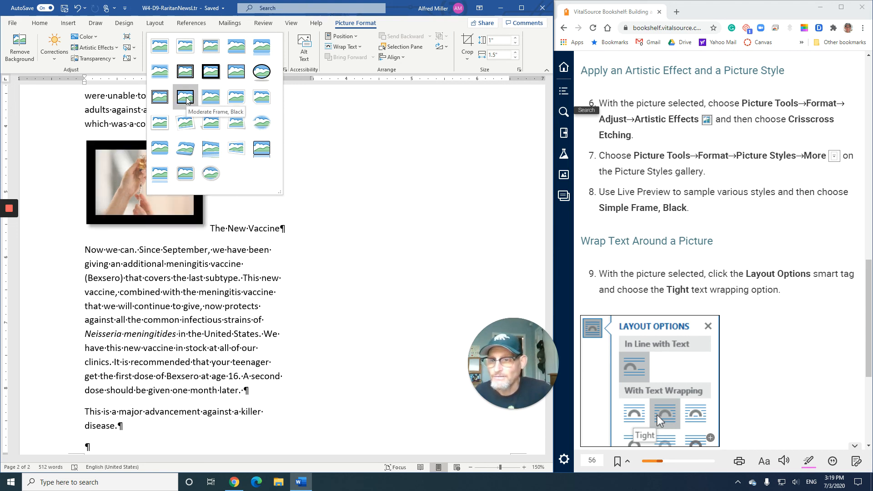
pyautogui.click(234, 77)
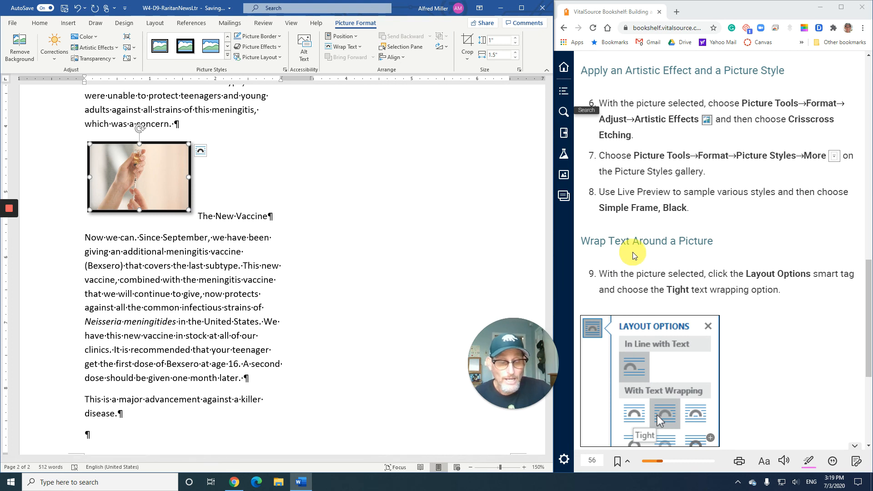
# - Wrap the text around the vaccine picture with the Tight option and close the layout options
pyautogui.scroll(-2, 632, 253)
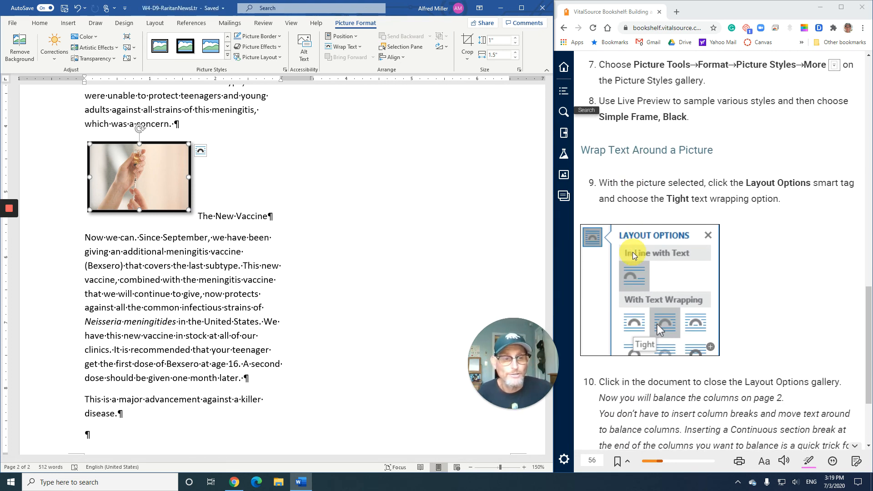
pyautogui.scroll(-1, 632, 252)
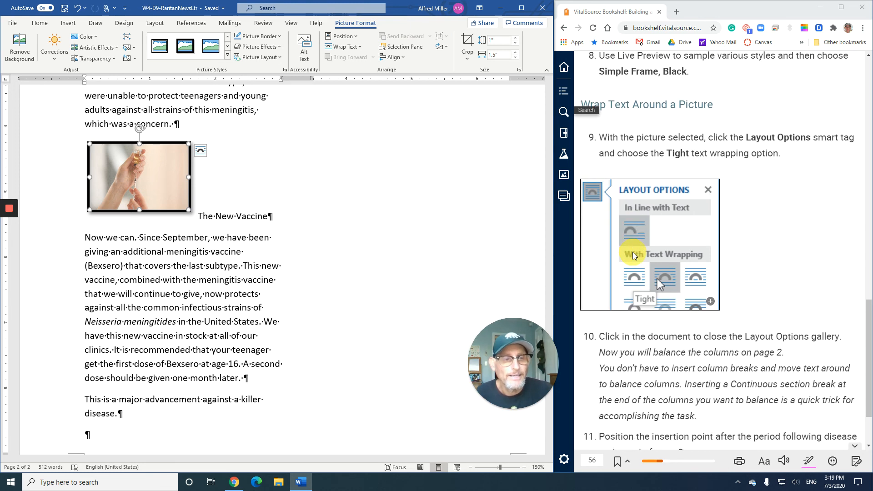
pyautogui.scroll(-1, 633, 252)
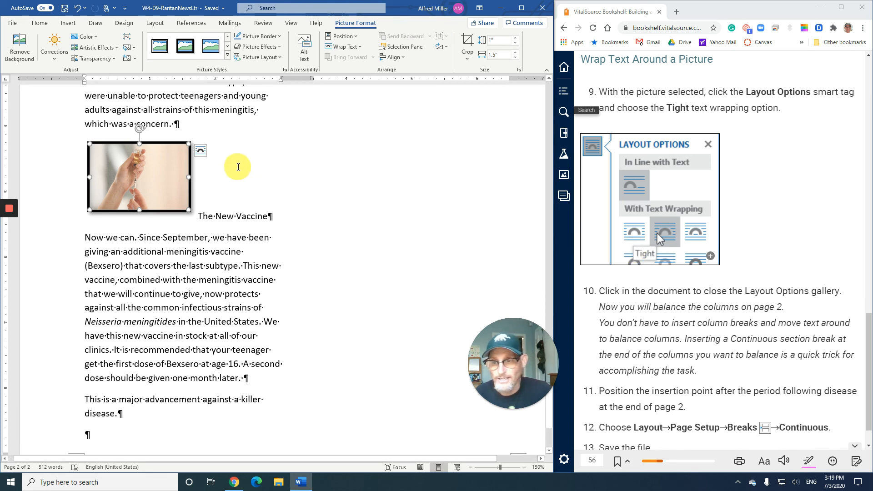
pyautogui.click(201, 151)
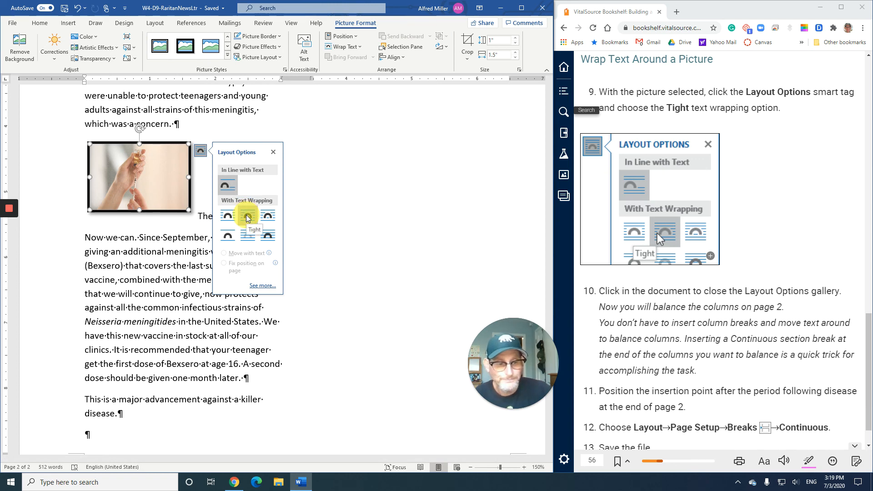
pyautogui.click(248, 217)
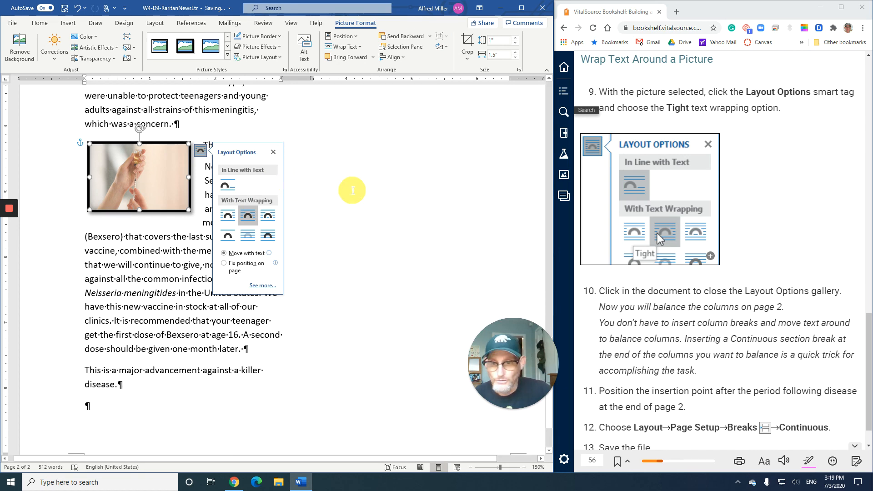
pyautogui.click(353, 190)
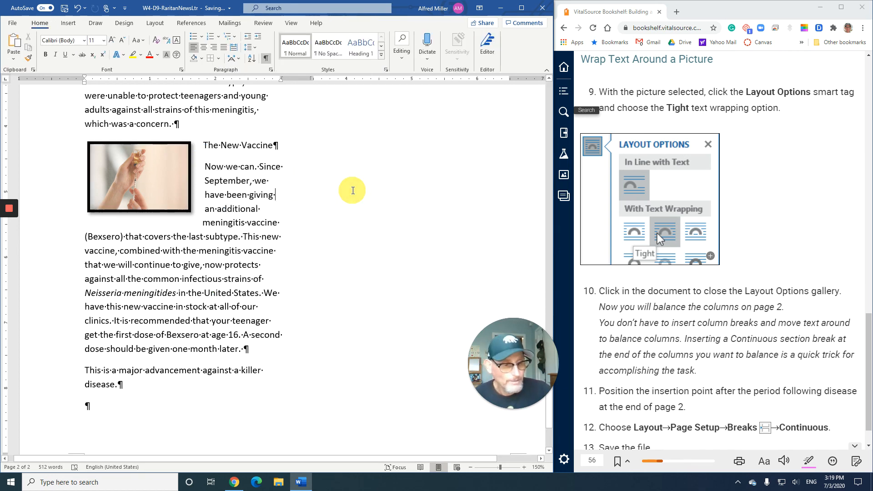
# - Insert a Continuous section break after the period following "disease" at the end of page 2 to balance the newsletter columns
pyautogui.scroll(-1, 364, 190)
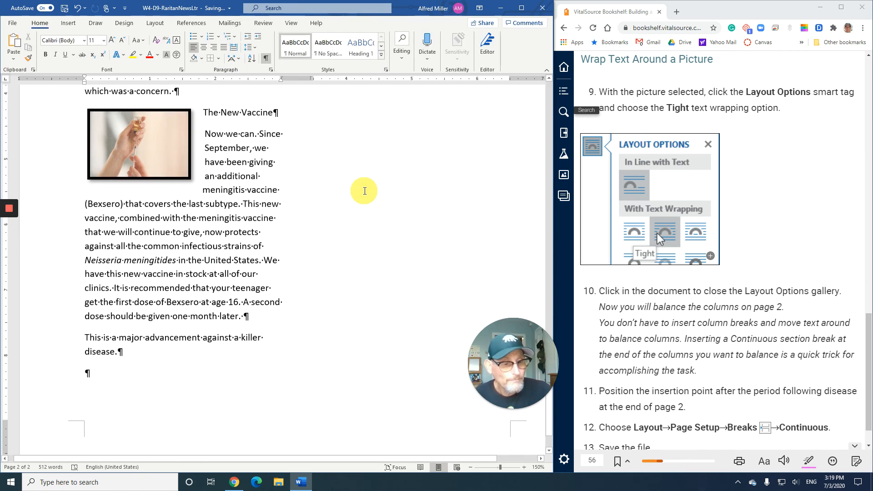
pyautogui.scroll(1, 365, 191)
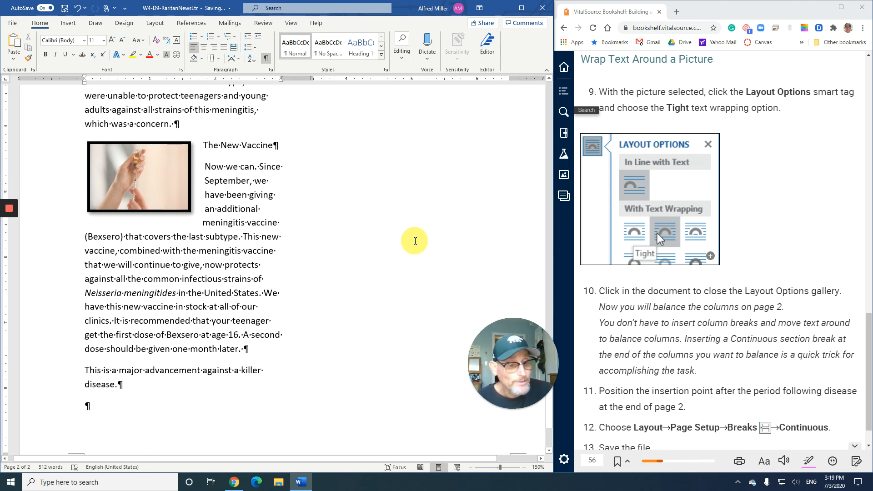
pyautogui.scroll(-1, 753, 342)
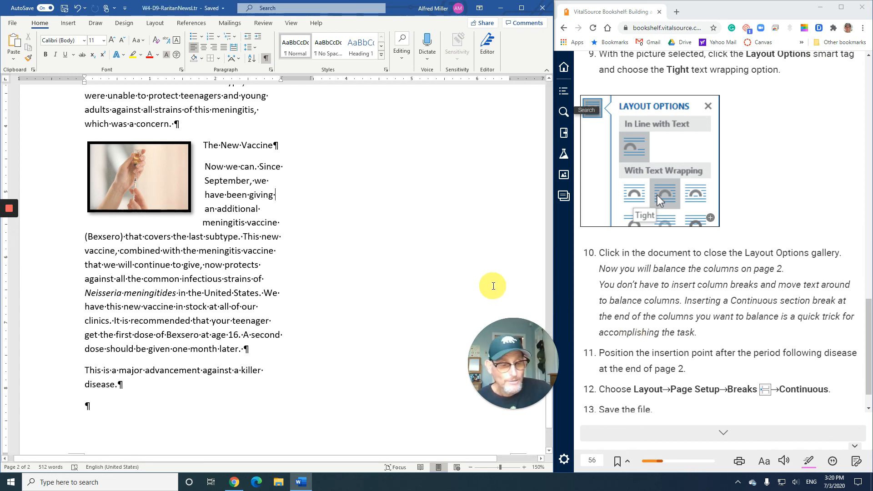
pyautogui.scroll(4, 449, 265)
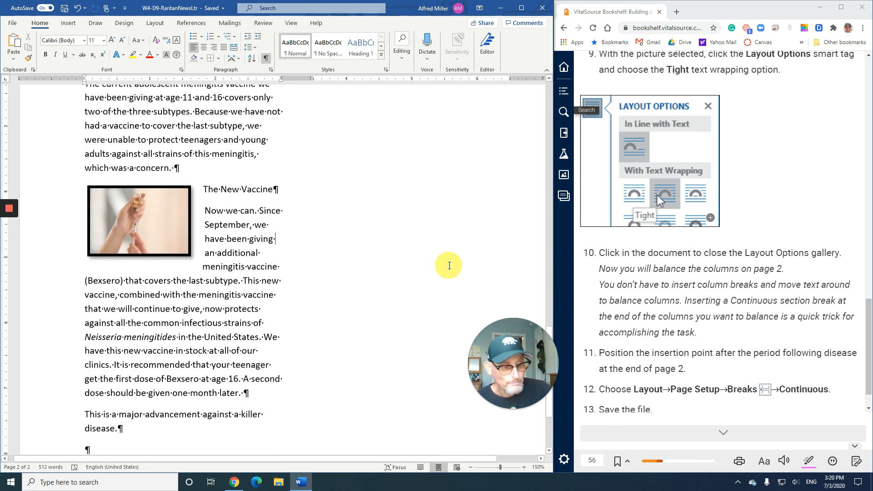
pyautogui.scroll(3, 449, 265)
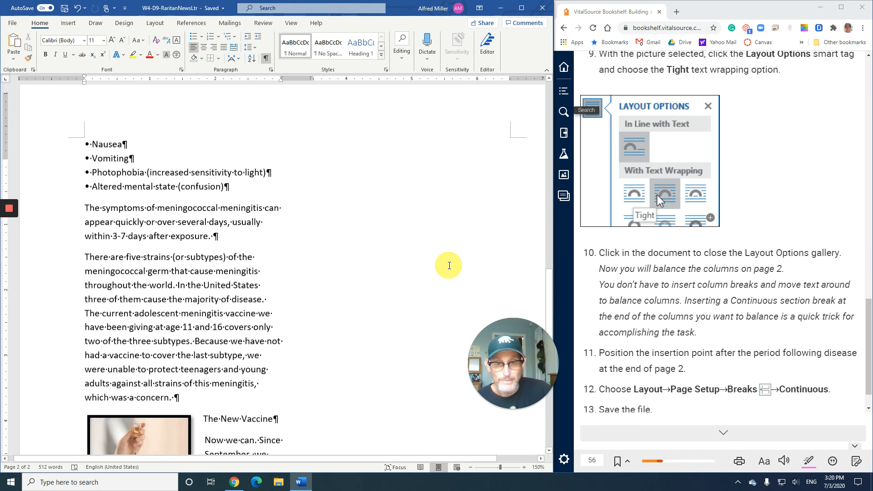
pyautogui.scroll(-5, 450, 260)
pyautogui.scroll(-3, 451, 256)
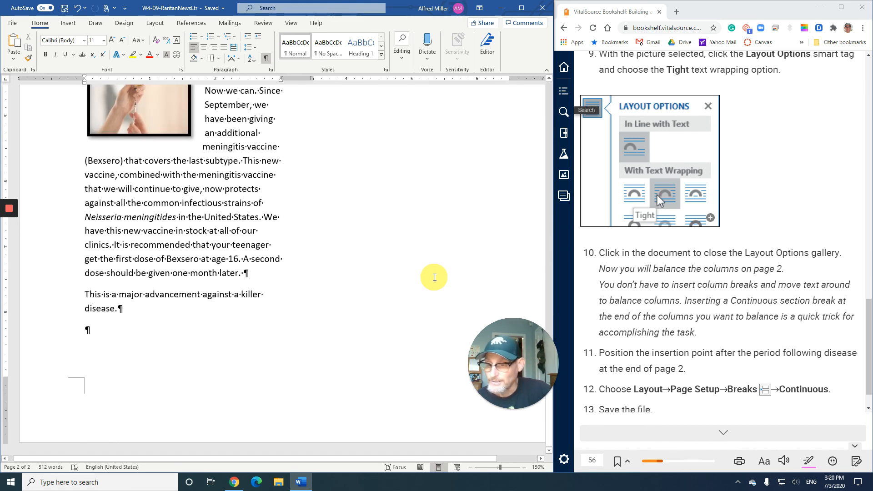
pyautogui.click(118, 309)
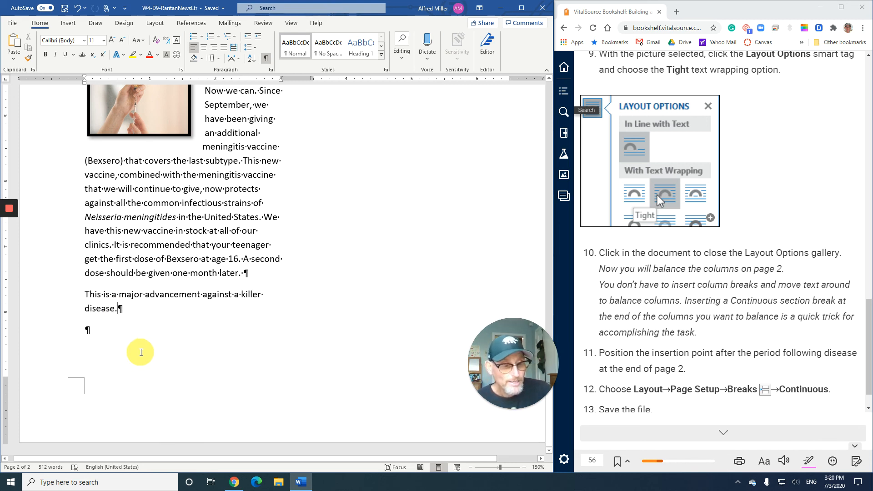
pyautogui.click(152, 25)
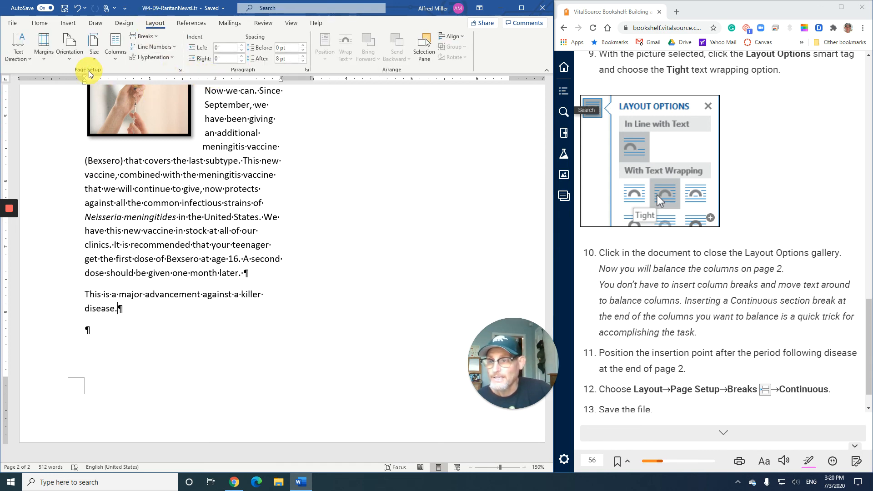
pyautogui.click(146, 36)
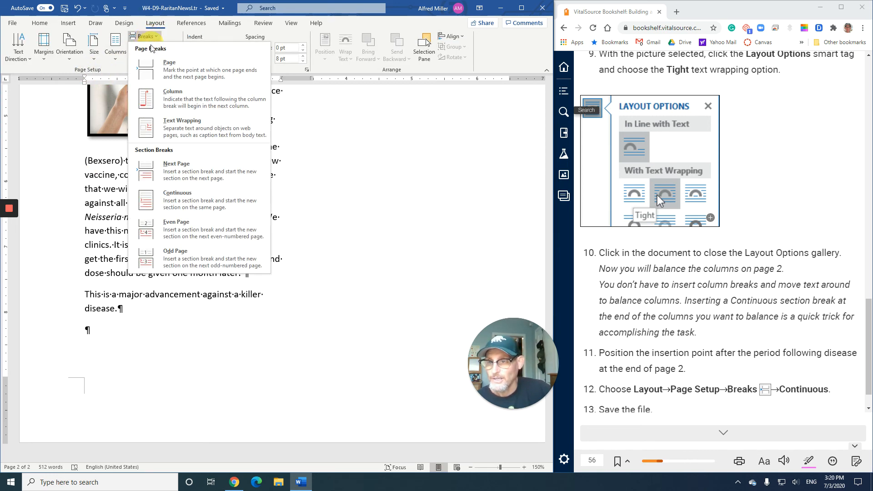
pyautogui.click(182, 196)
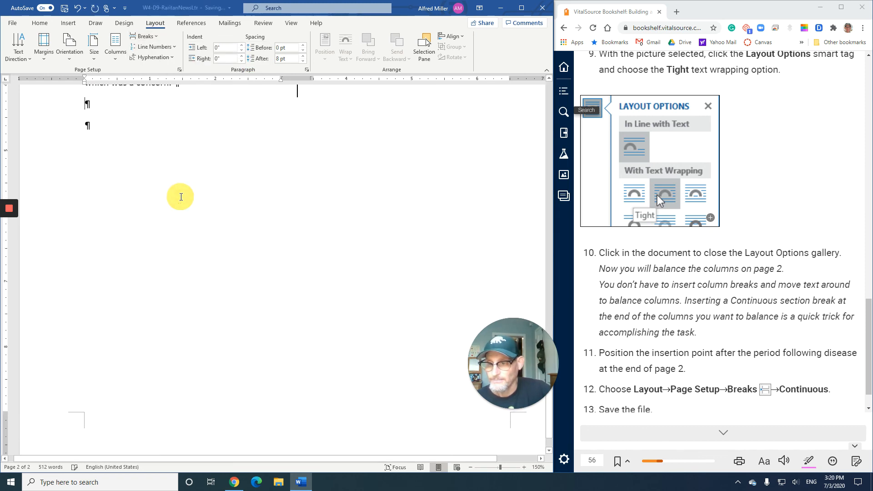
pyautogui.scroll(5, 236, 224)
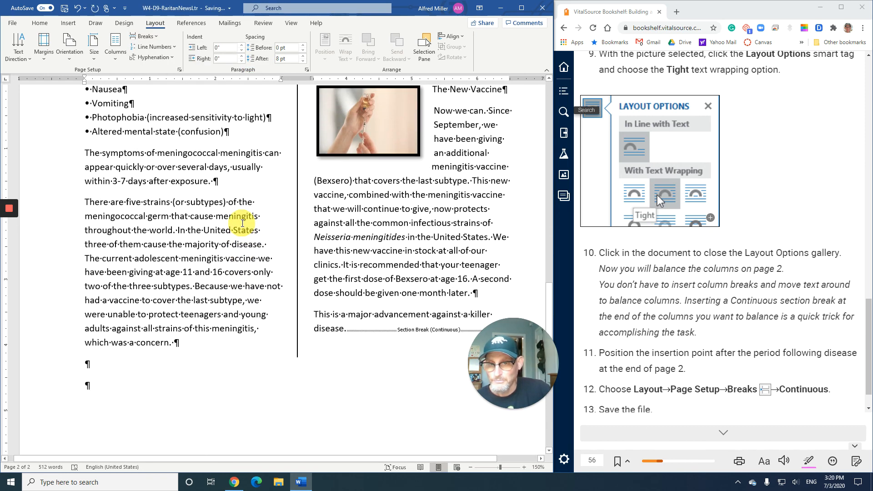
pyautogui.scroll(3, 242, 223)
pyautogui.scroll(-2, 242, 222)
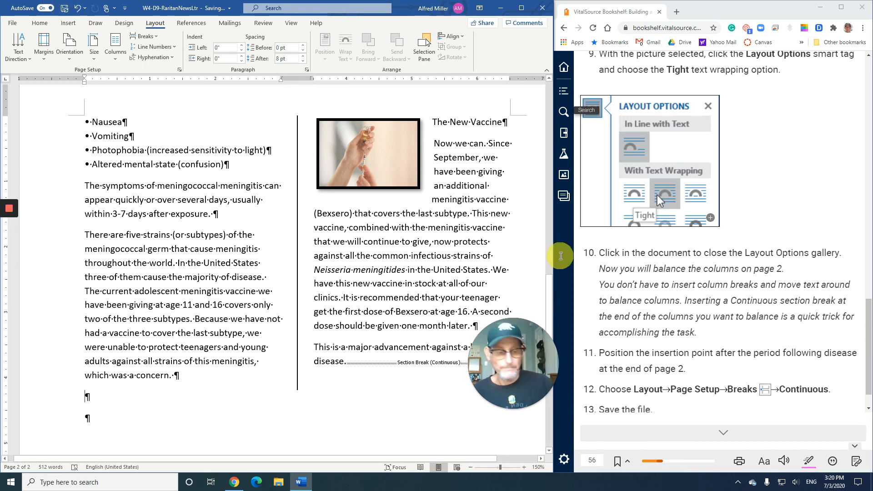
# - Advance the textbook to Printing Part of a Document and read the custom print options and first W4-D13 steps
pyautogui.click(737, 436)
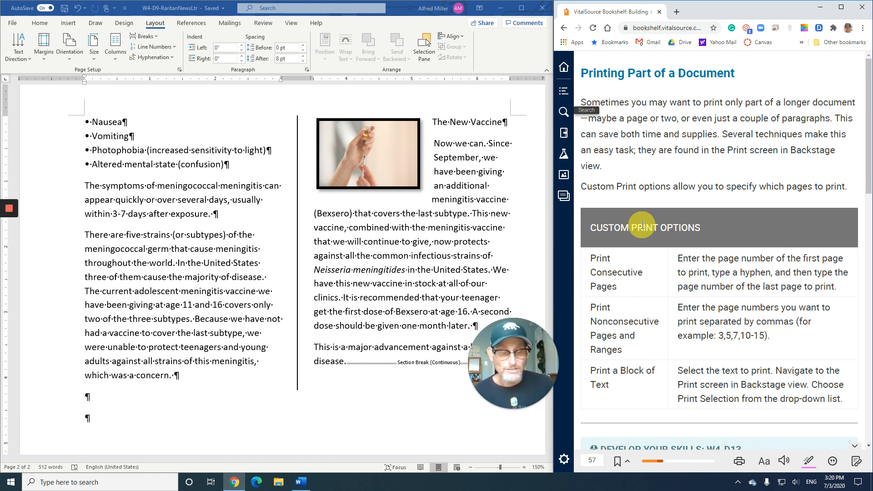
pyautogui.scroll(-1, 643, 226)
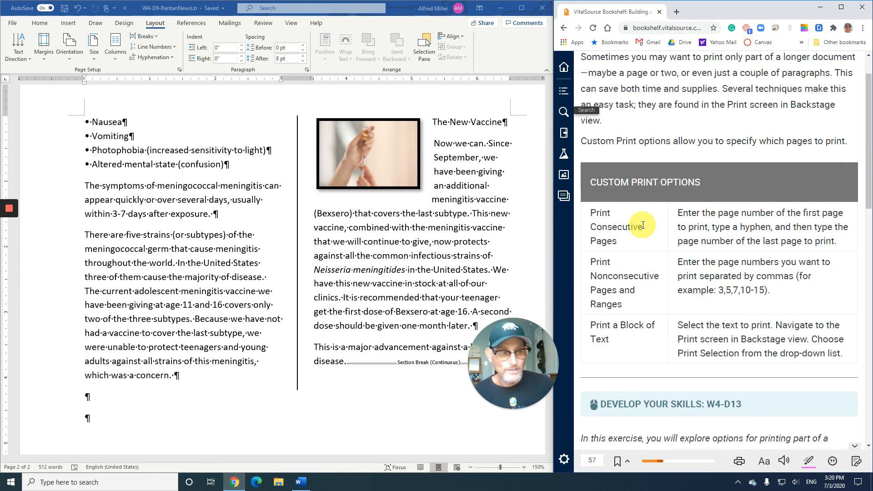
pyautogui.scroll(-1, 644, 225)
pyautogui.scroll(-5, 643, 226)
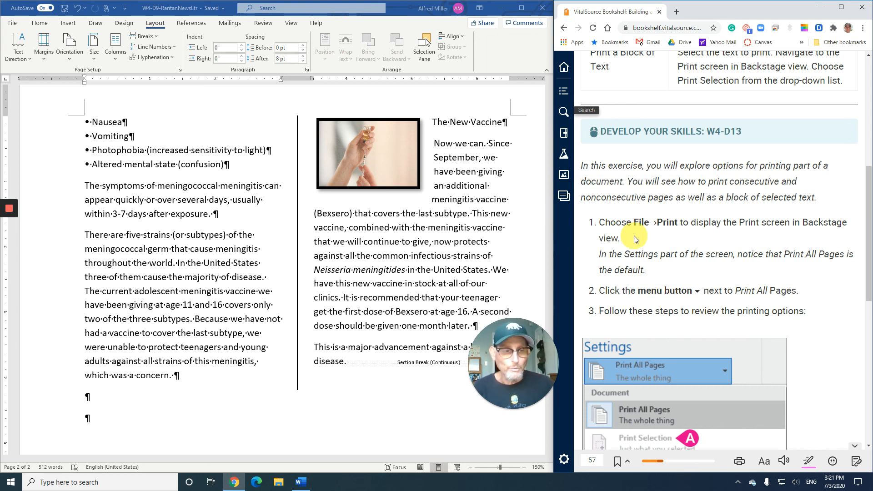
pyautogui.scroll(-1, 635, 236)
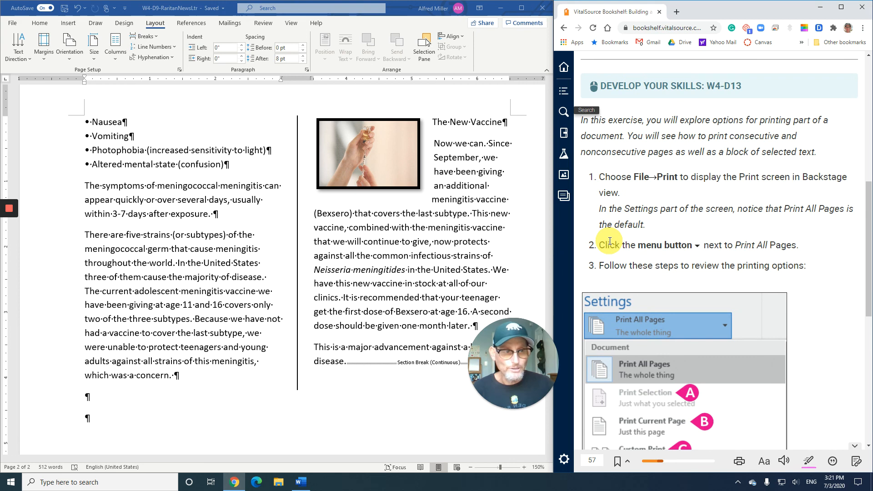
# - Display the Print screen for the newsletter and preview both of its pages
pyautogui.click(11, 24)
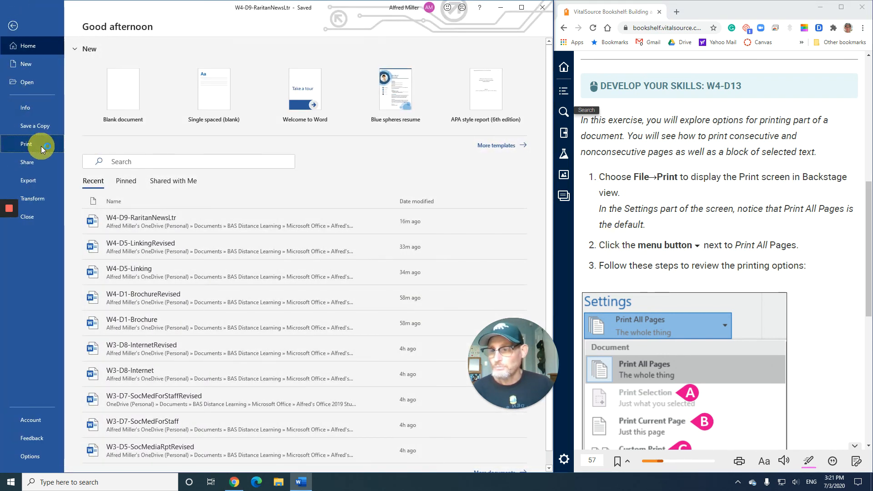
pyautogui.click(42, 145)
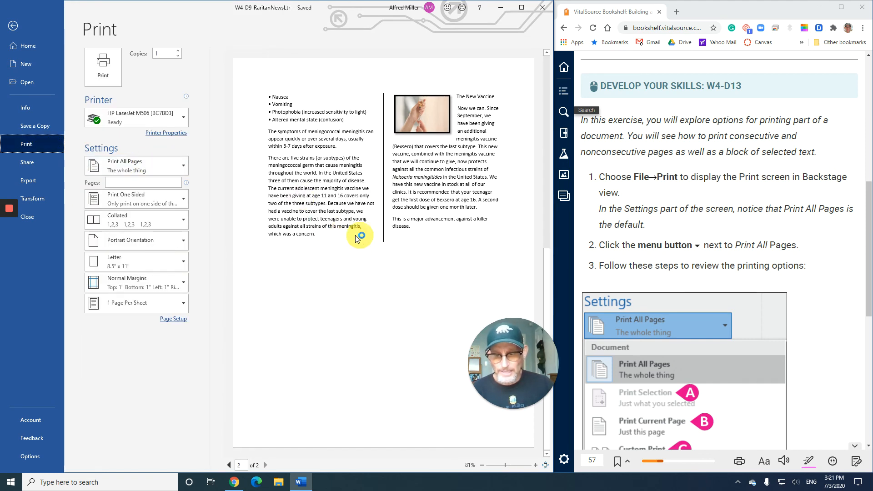
pyautogui.click(228, 466)
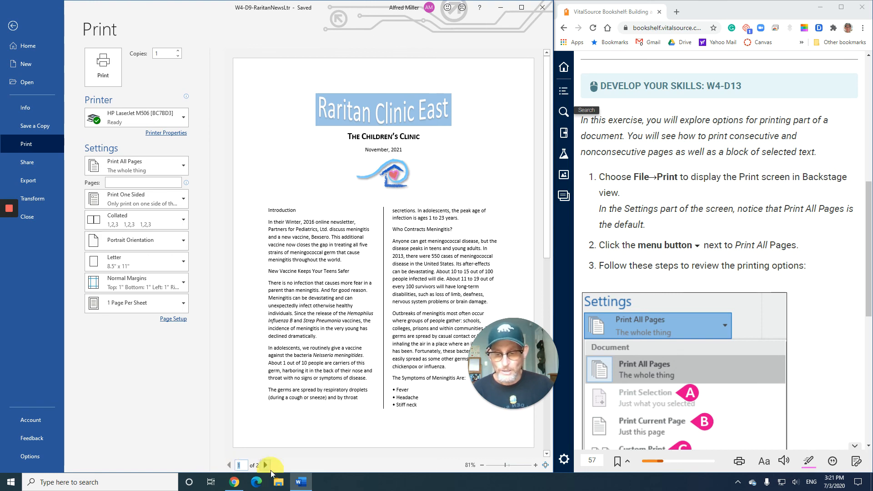
pyautogui.click(266, 465)
pyautogui.click(229, 466)
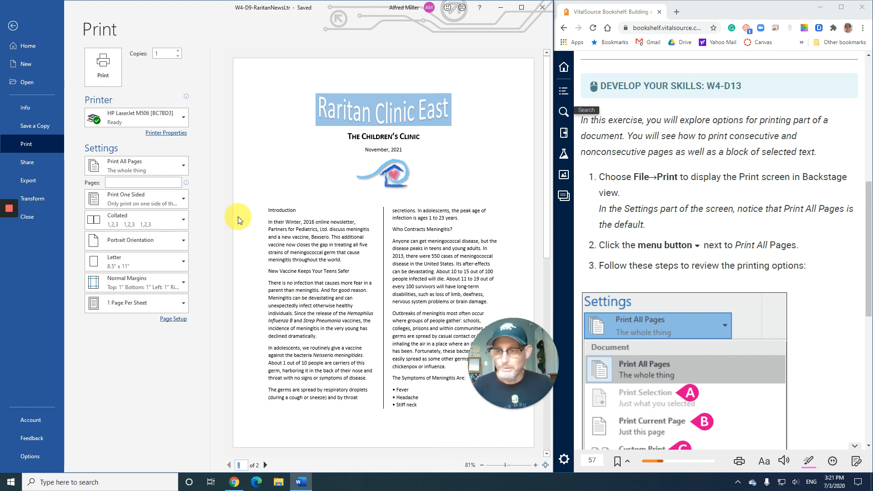
# - Review the choices for which pages to print against the W4-D13 instructions, keeping Print All Pages
pyautogui.click(161, 167)
pyautogui.scroll(-2, 659, 284)
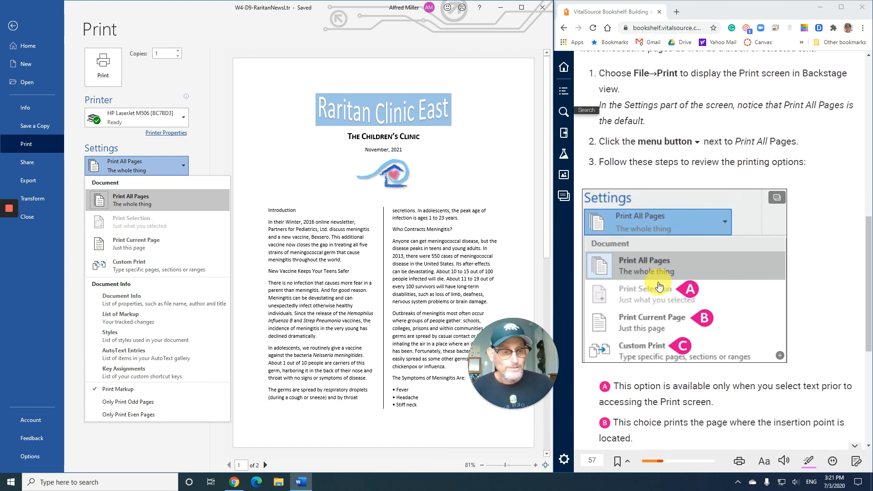
pyautogui.scroll(-1, 659, 286)
pyautogui.scroll(-3, 659, 286)
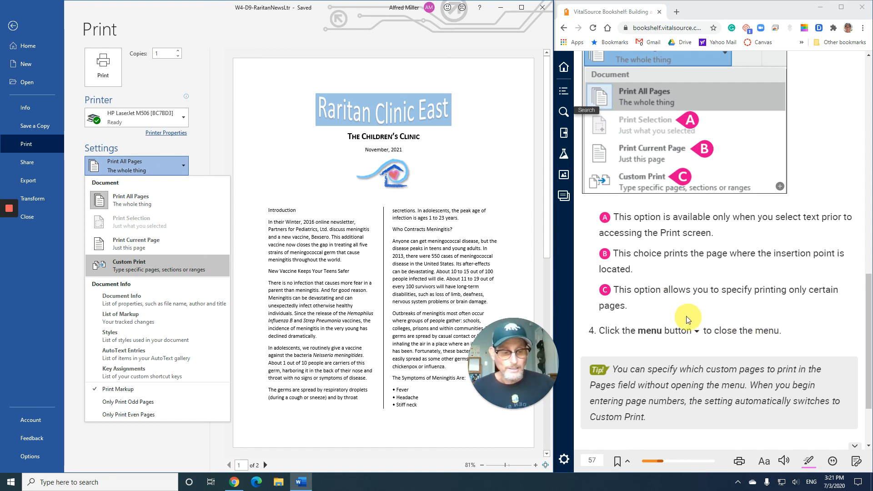
pyautogui.scroll(-2, 682, 318)
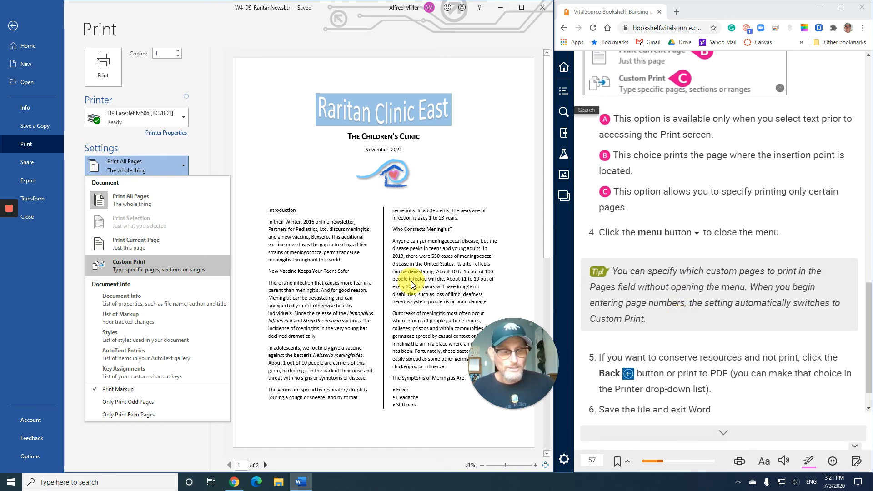
pyautogui.click(183, 168)
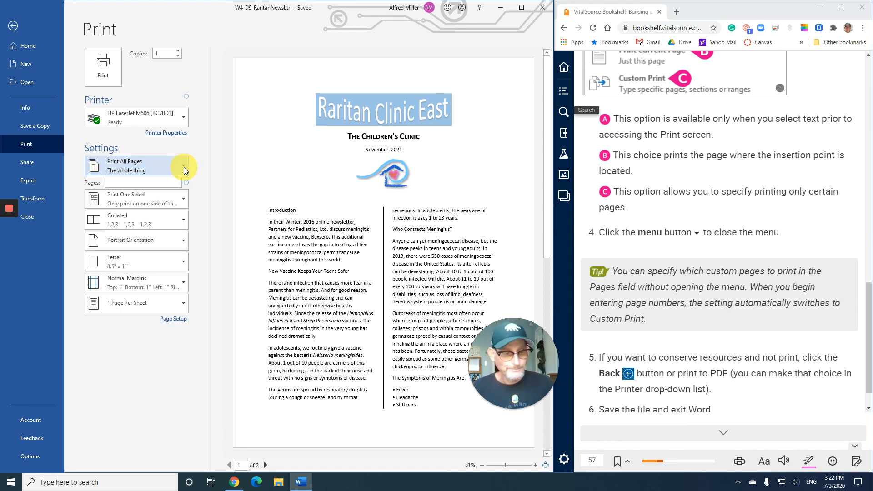
pyautogui.scroll(-1, 613, 325)
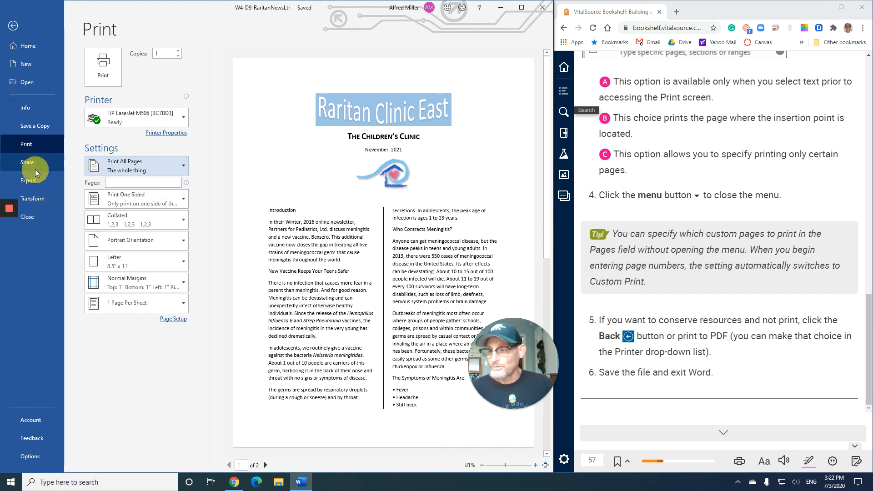
# - Leave the Print screen without printing, close the newsletter document and exit Word
pyautogui.click(14, 26)
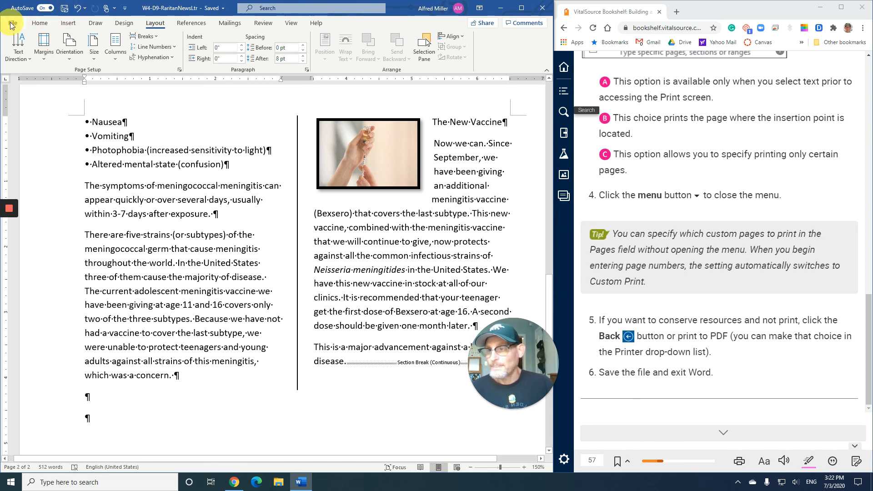
pyautogui.click(12, 24)
pyautogui.click(42, 215)
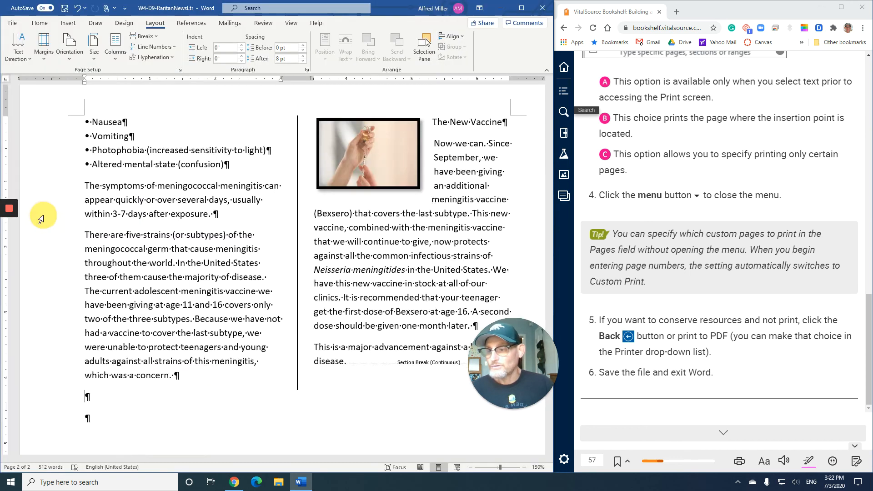
pyautogui.click(543, 9)
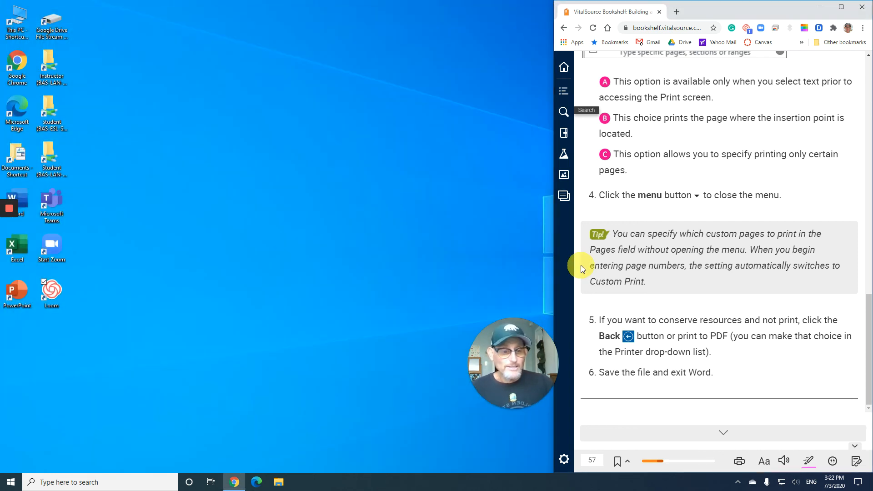
# - Advance the textbook past the Self-Assessment to Reinforce Your Skills W4-R1 and read the opening flyer instructions
pyautogui.click(725, 435)
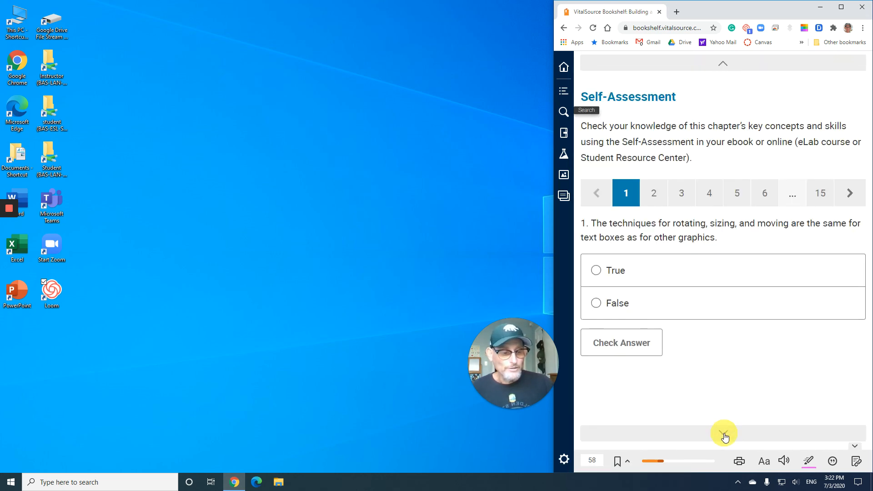
pyautogui.click(725, 435)
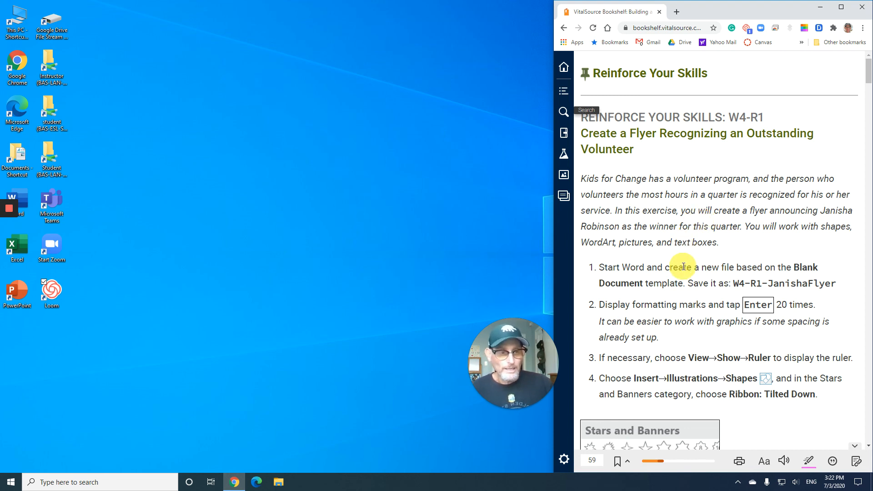
pyautogui.scroll(-3, 683, 267)
pyautogui.scroll(-1, 684, 267)
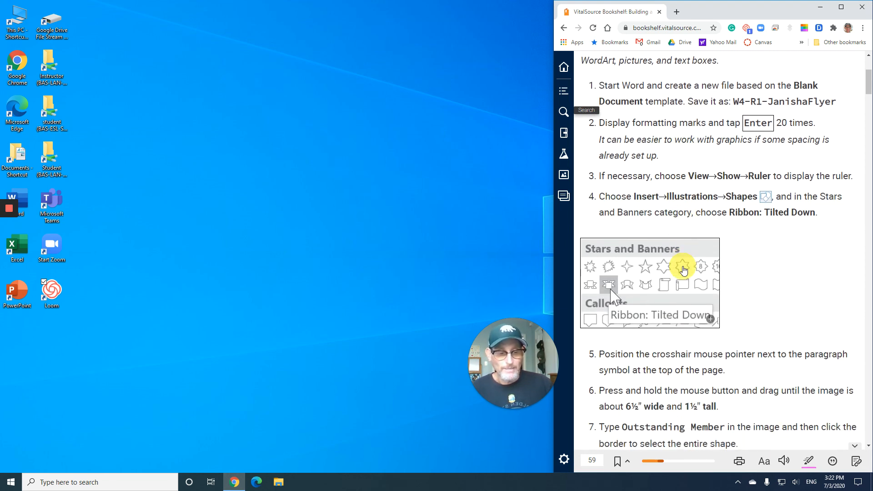
pyautogui.moveTo(683, 269)
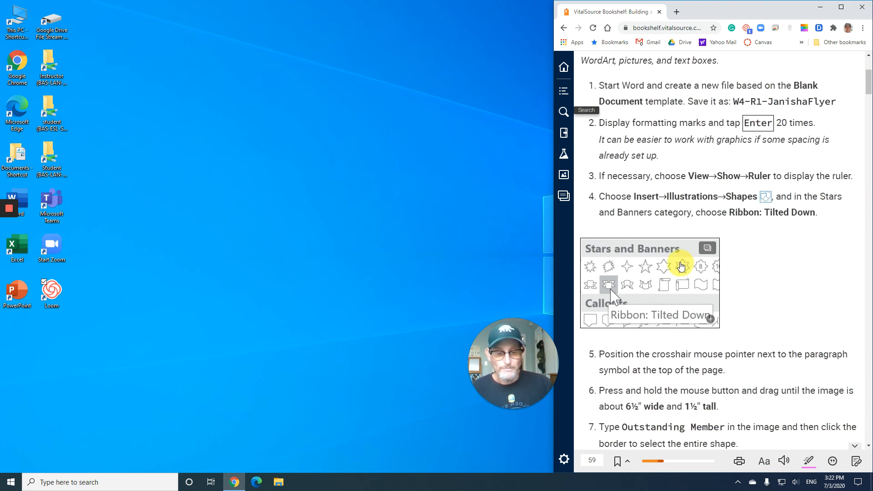